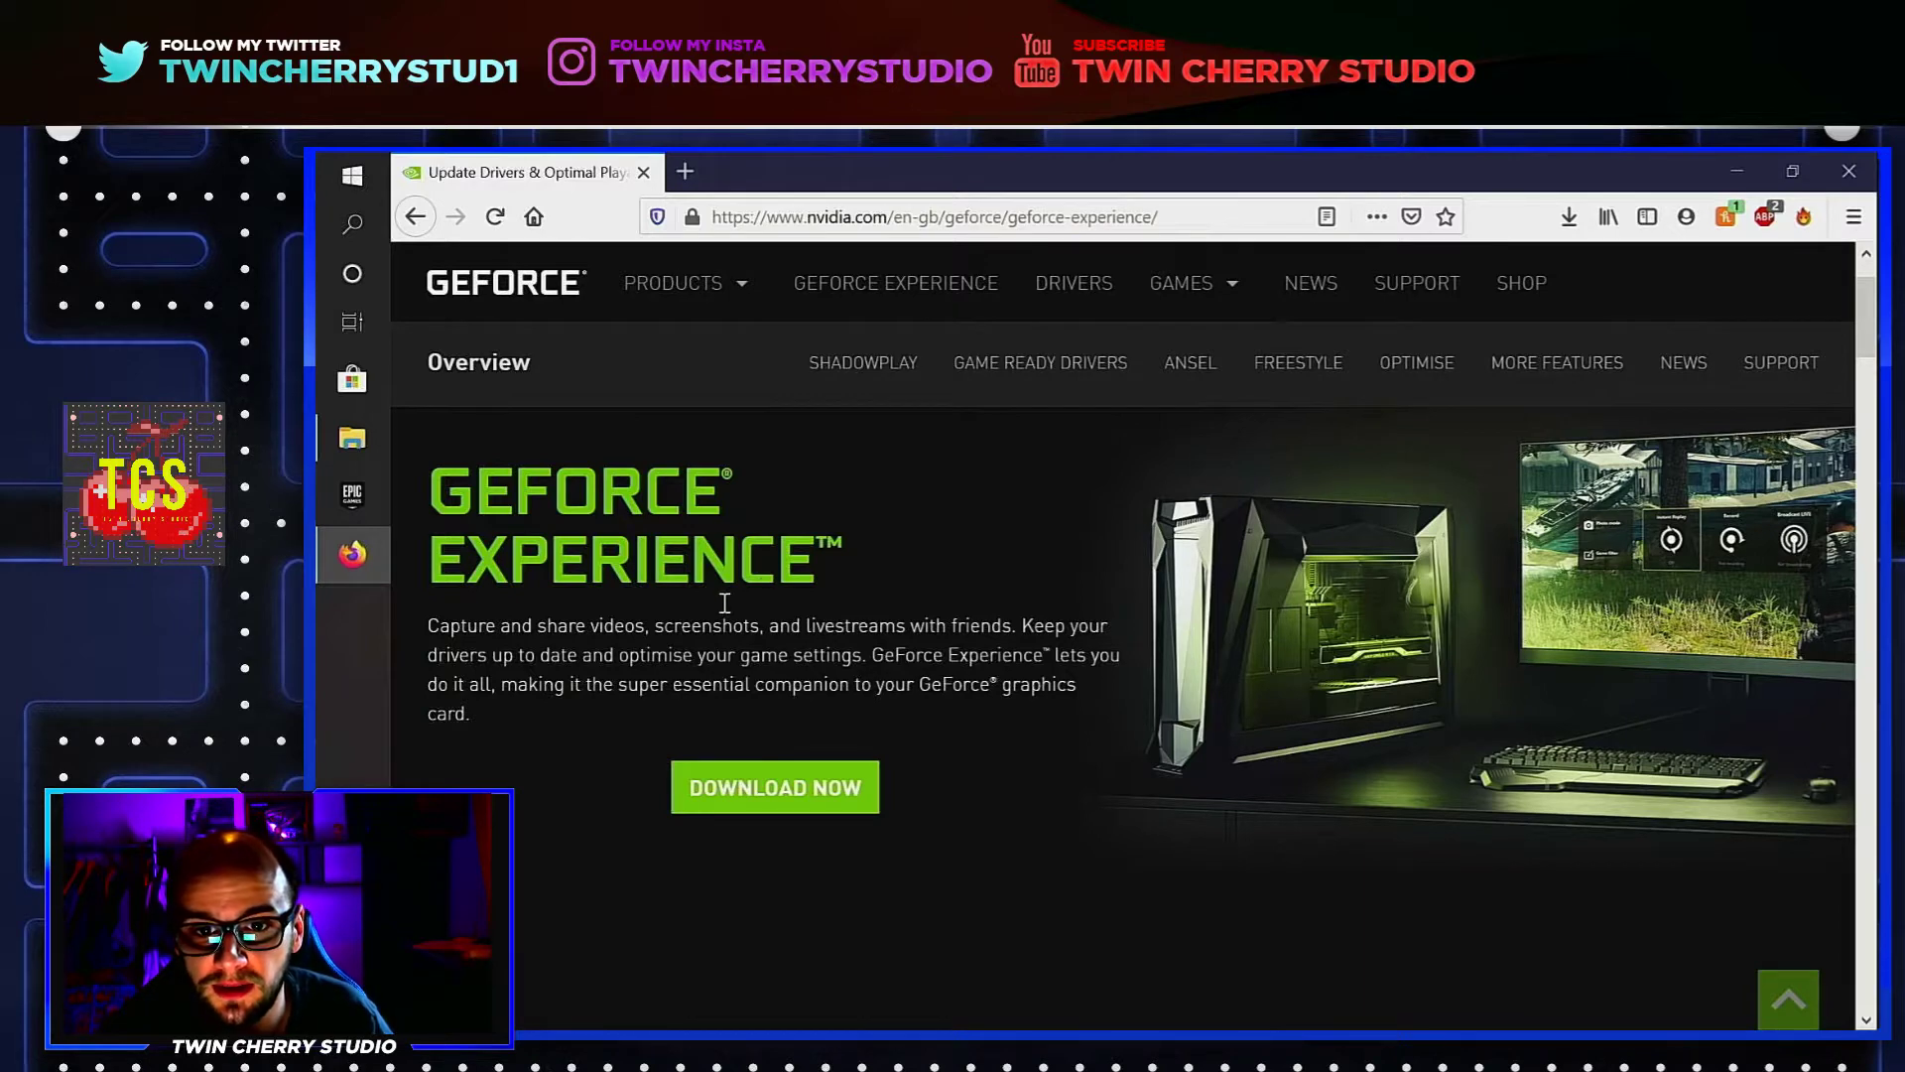
# - Download the GeForce_Experience_v3.20.4.14 installer from NVIDIA's page and save the file to disk
pyautogui.click(709, 788)
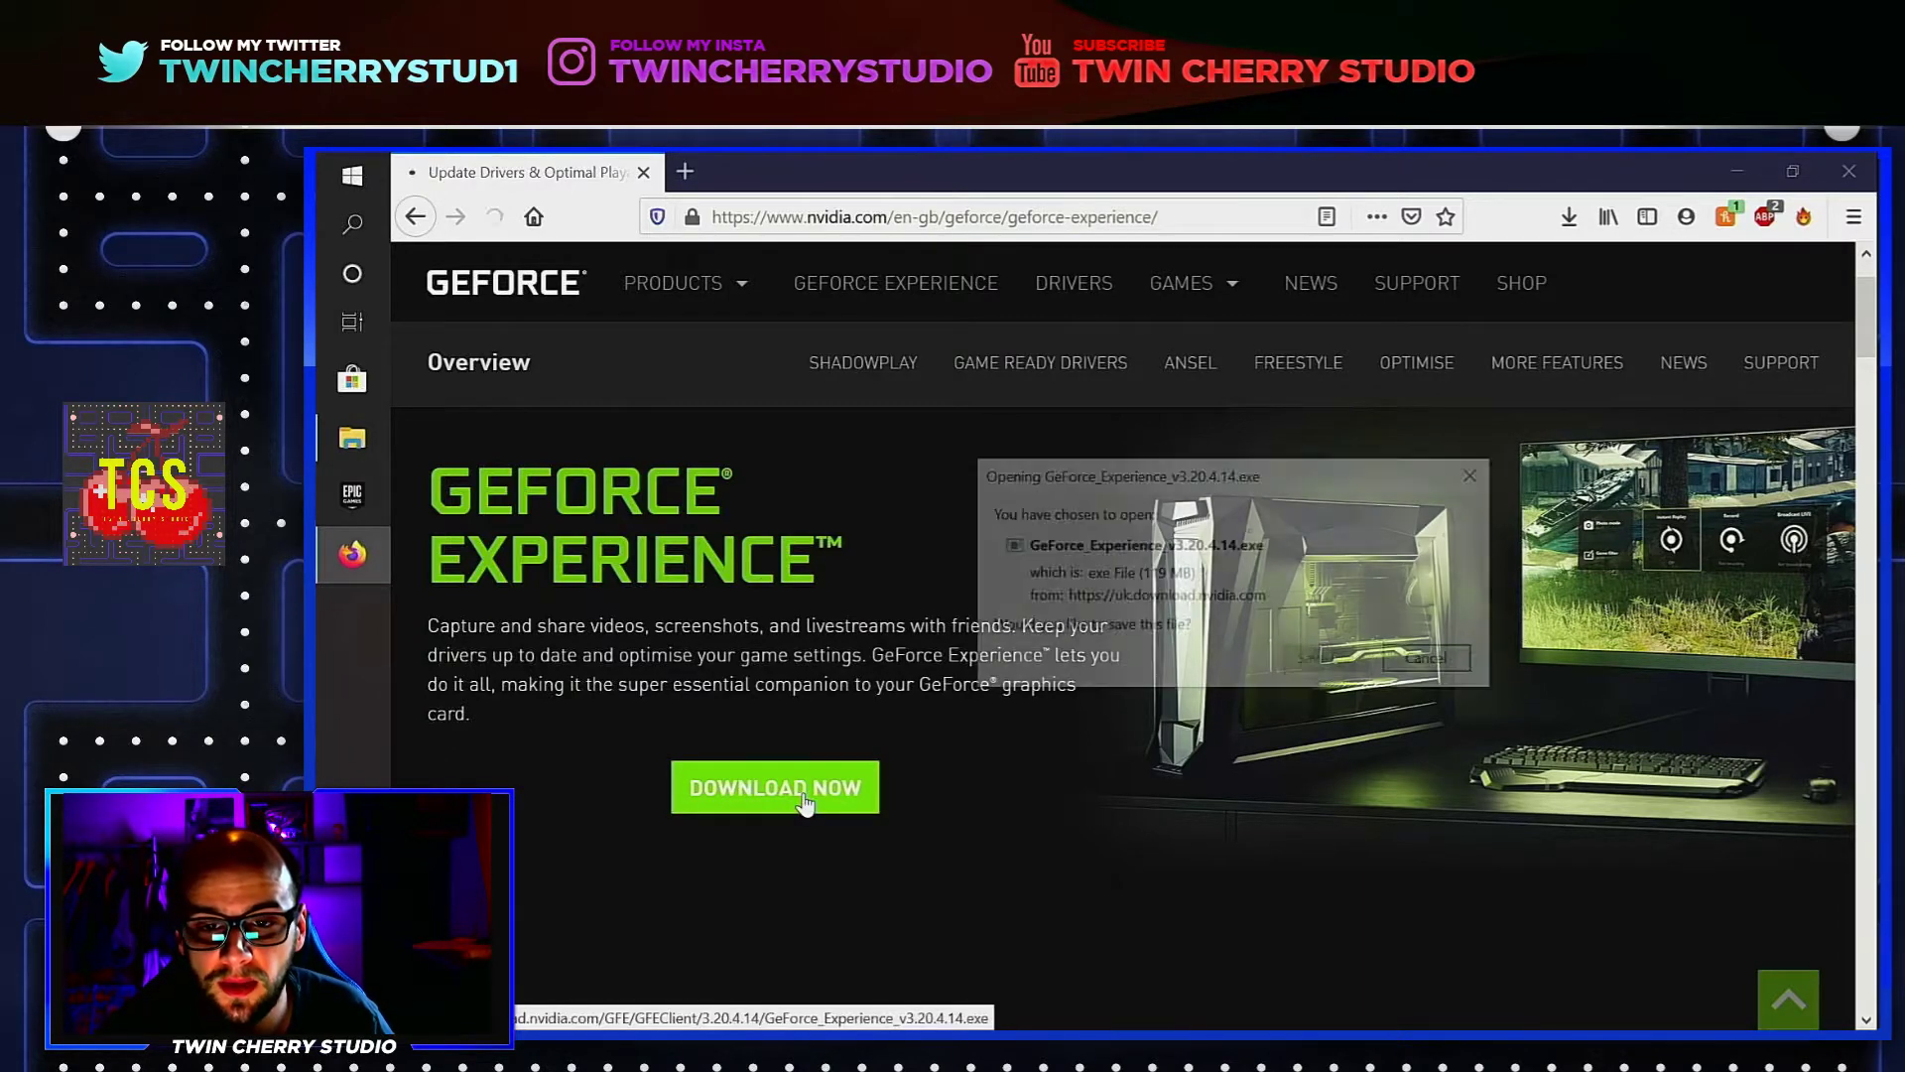
pyautogui.click(1330, 662)
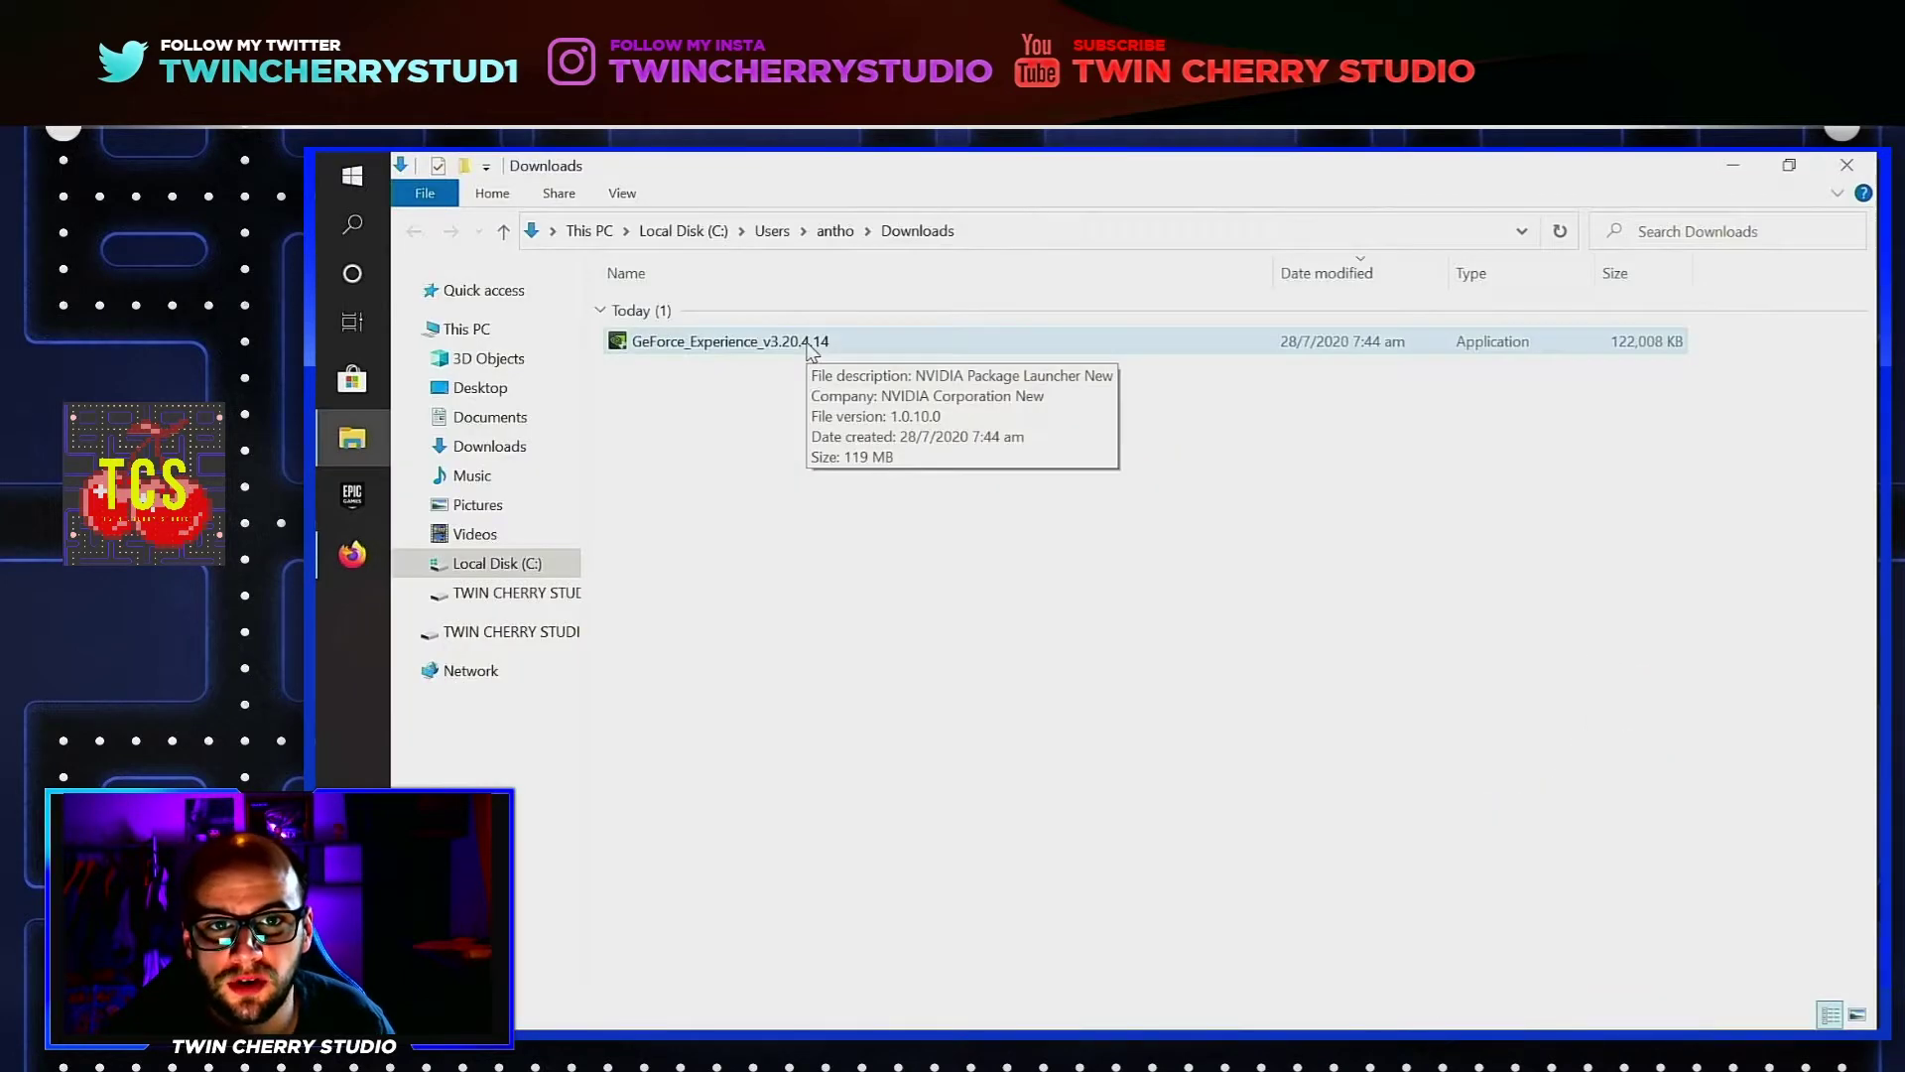
# - Run GeForce_Experience_v3.20.4.14 from Downloads, allow its changes, and agree to install
pyautogui.doubleClick(808, 342)
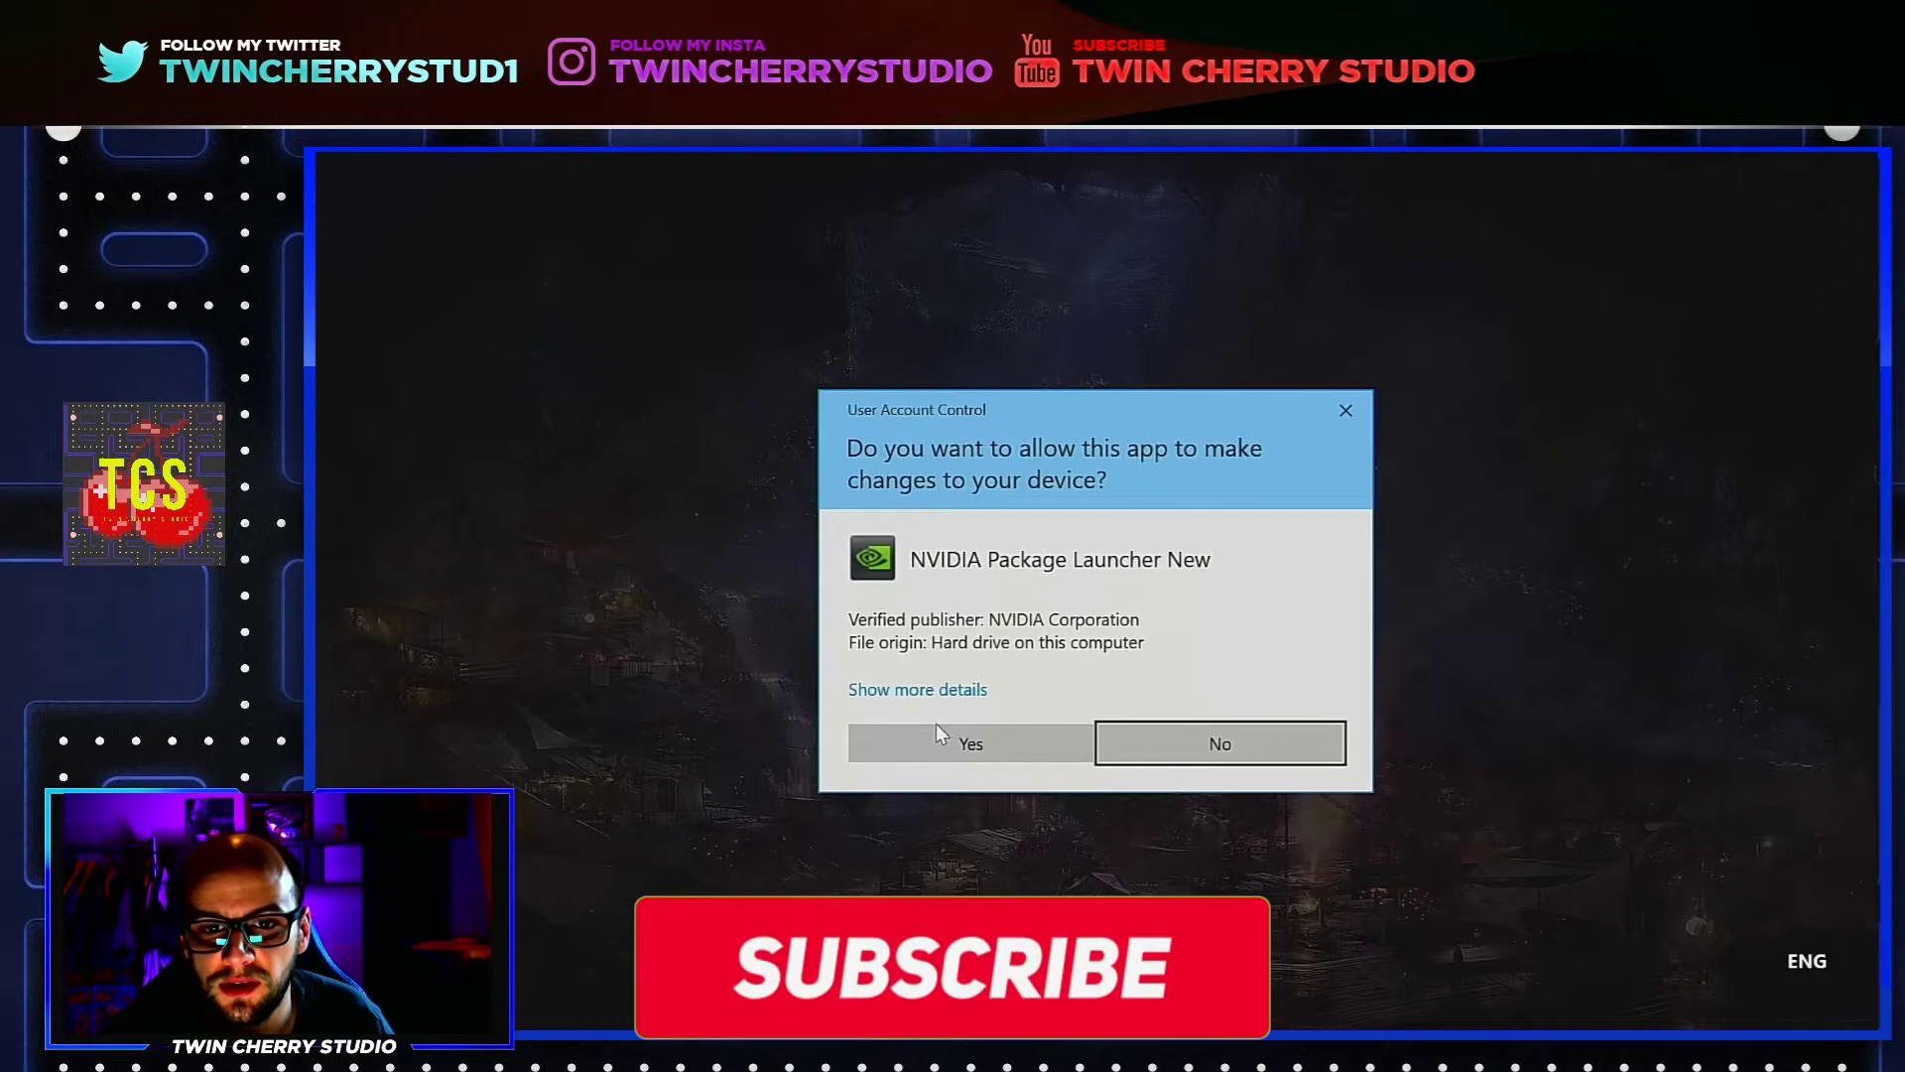
pyautogui.click(936, 726)
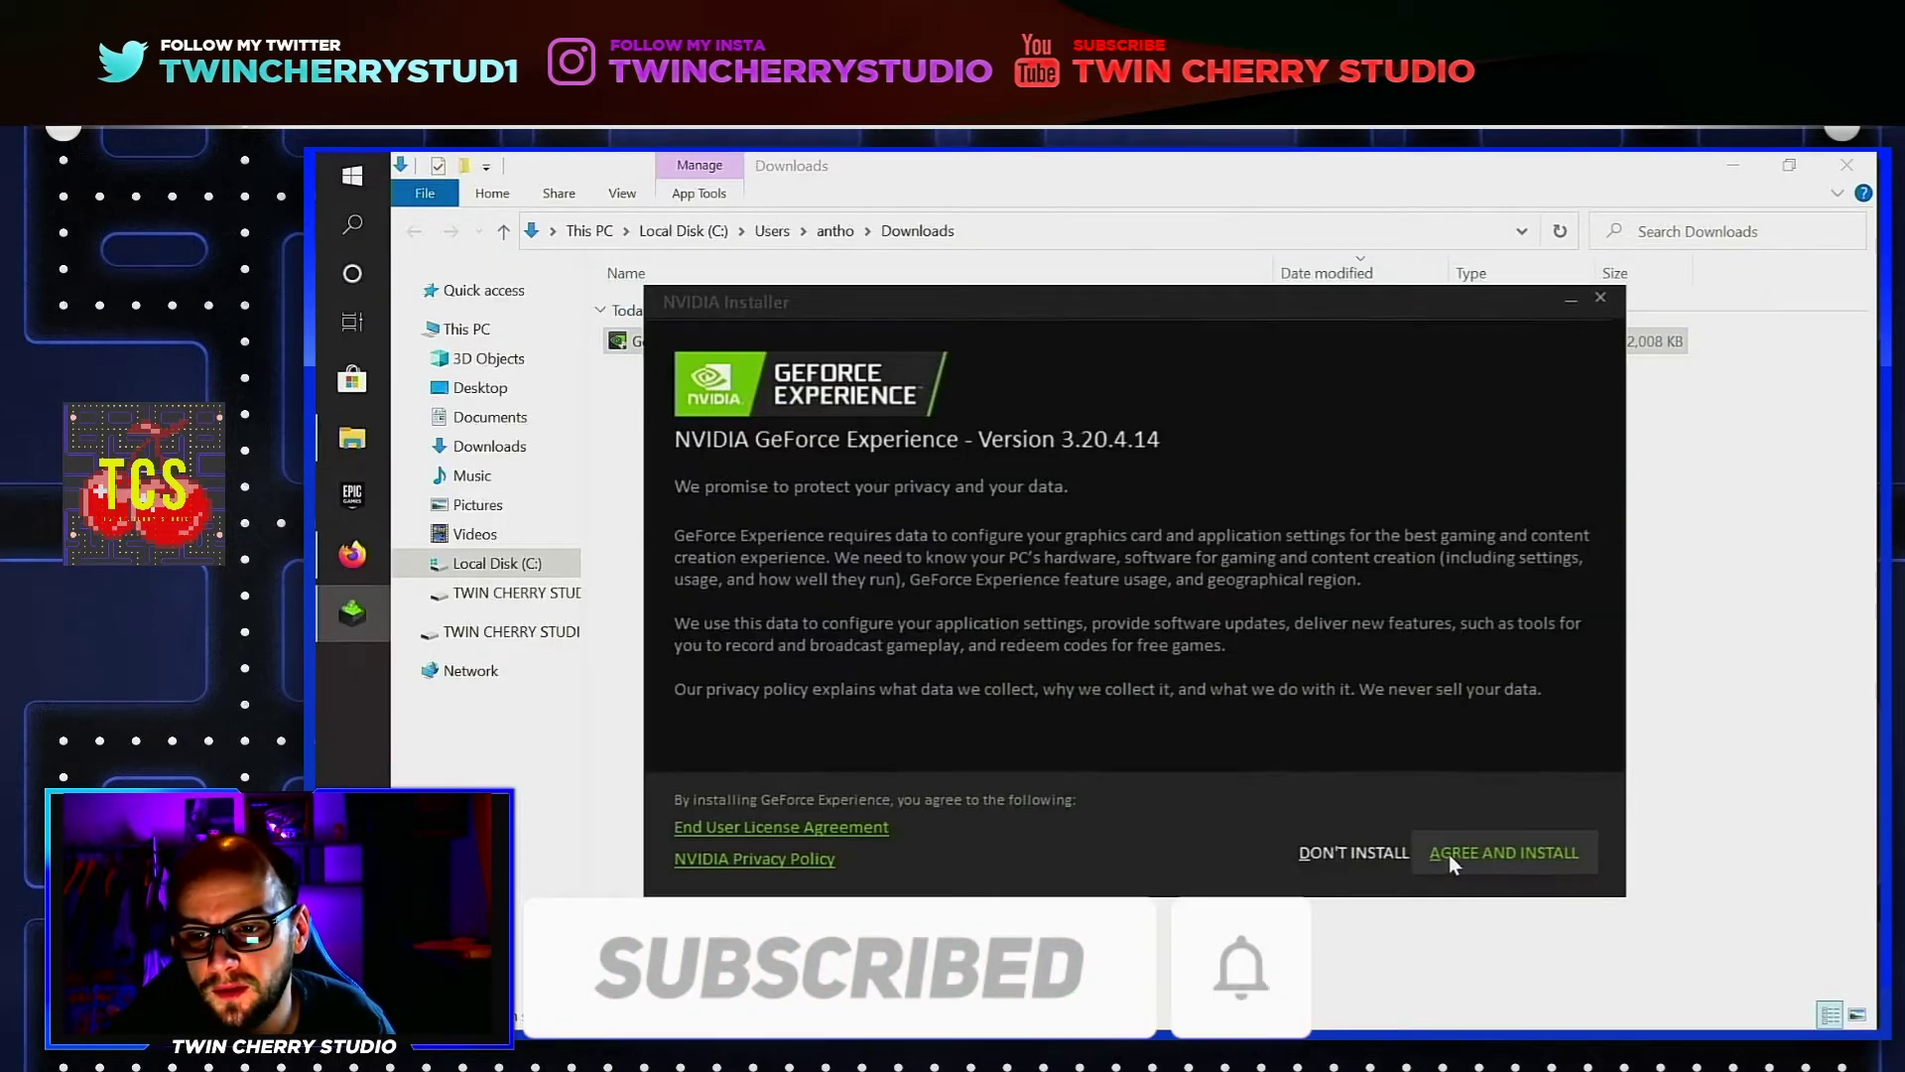
pyautogui.click(1449, 854)
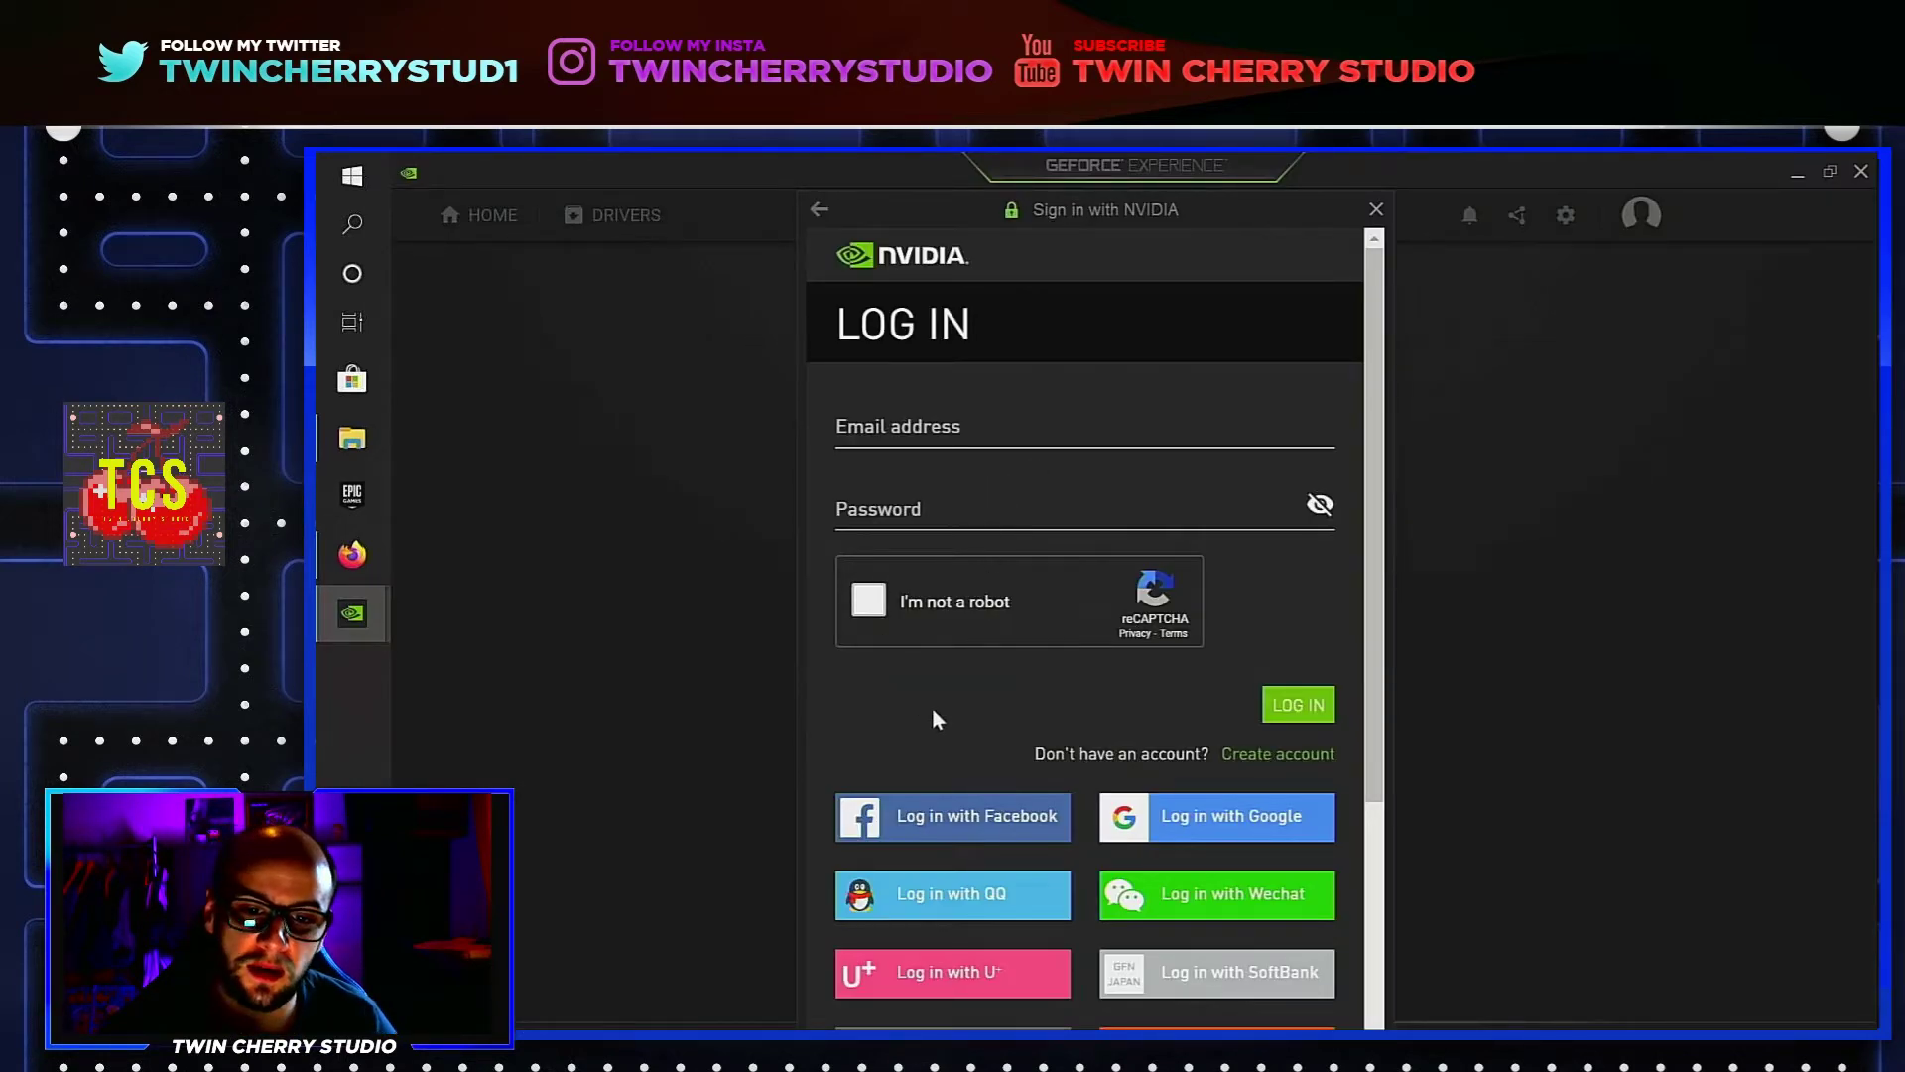
# - Scroll down the NVIDIA log-in panel to reach the sign-in fields
pyautogui.scroll(-1, 915, 792)
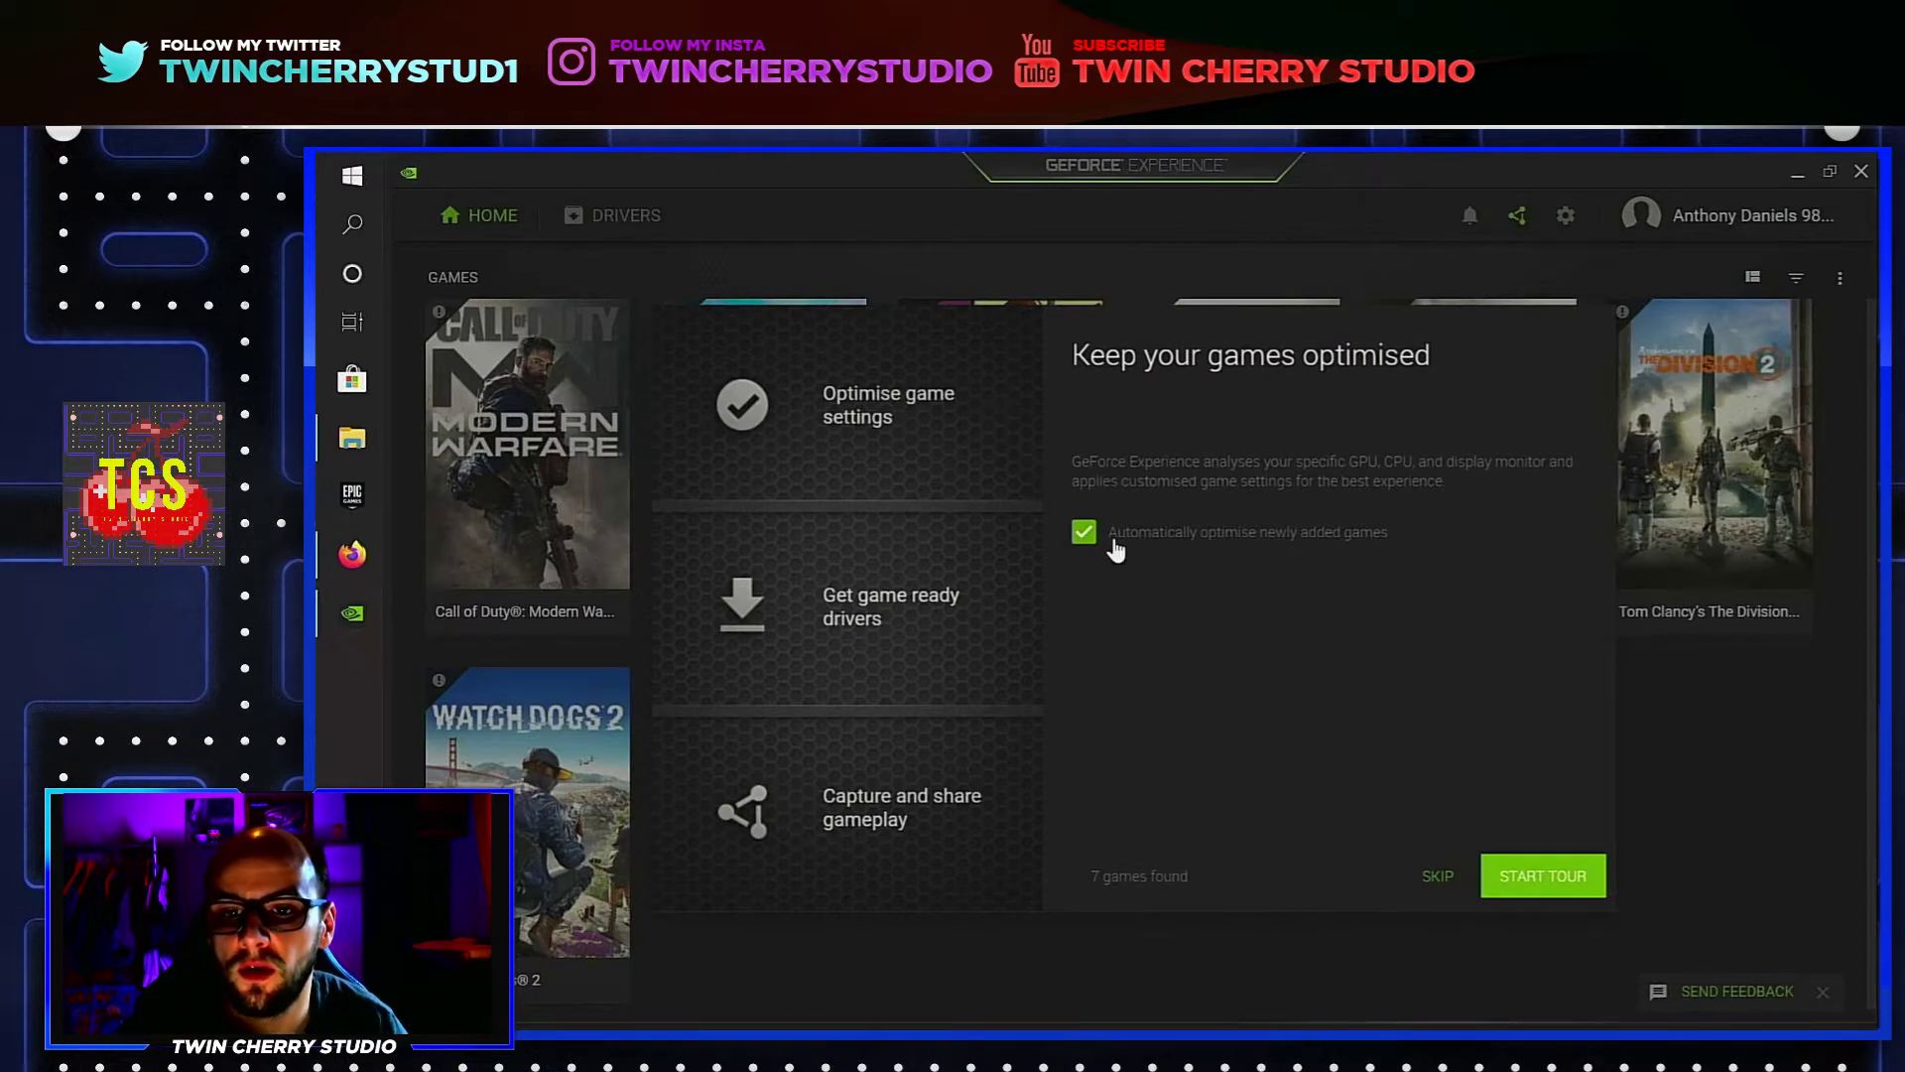
# - Skip the welcome tour and rescan the games library for installed games
pyautogui.click(1438, 878)
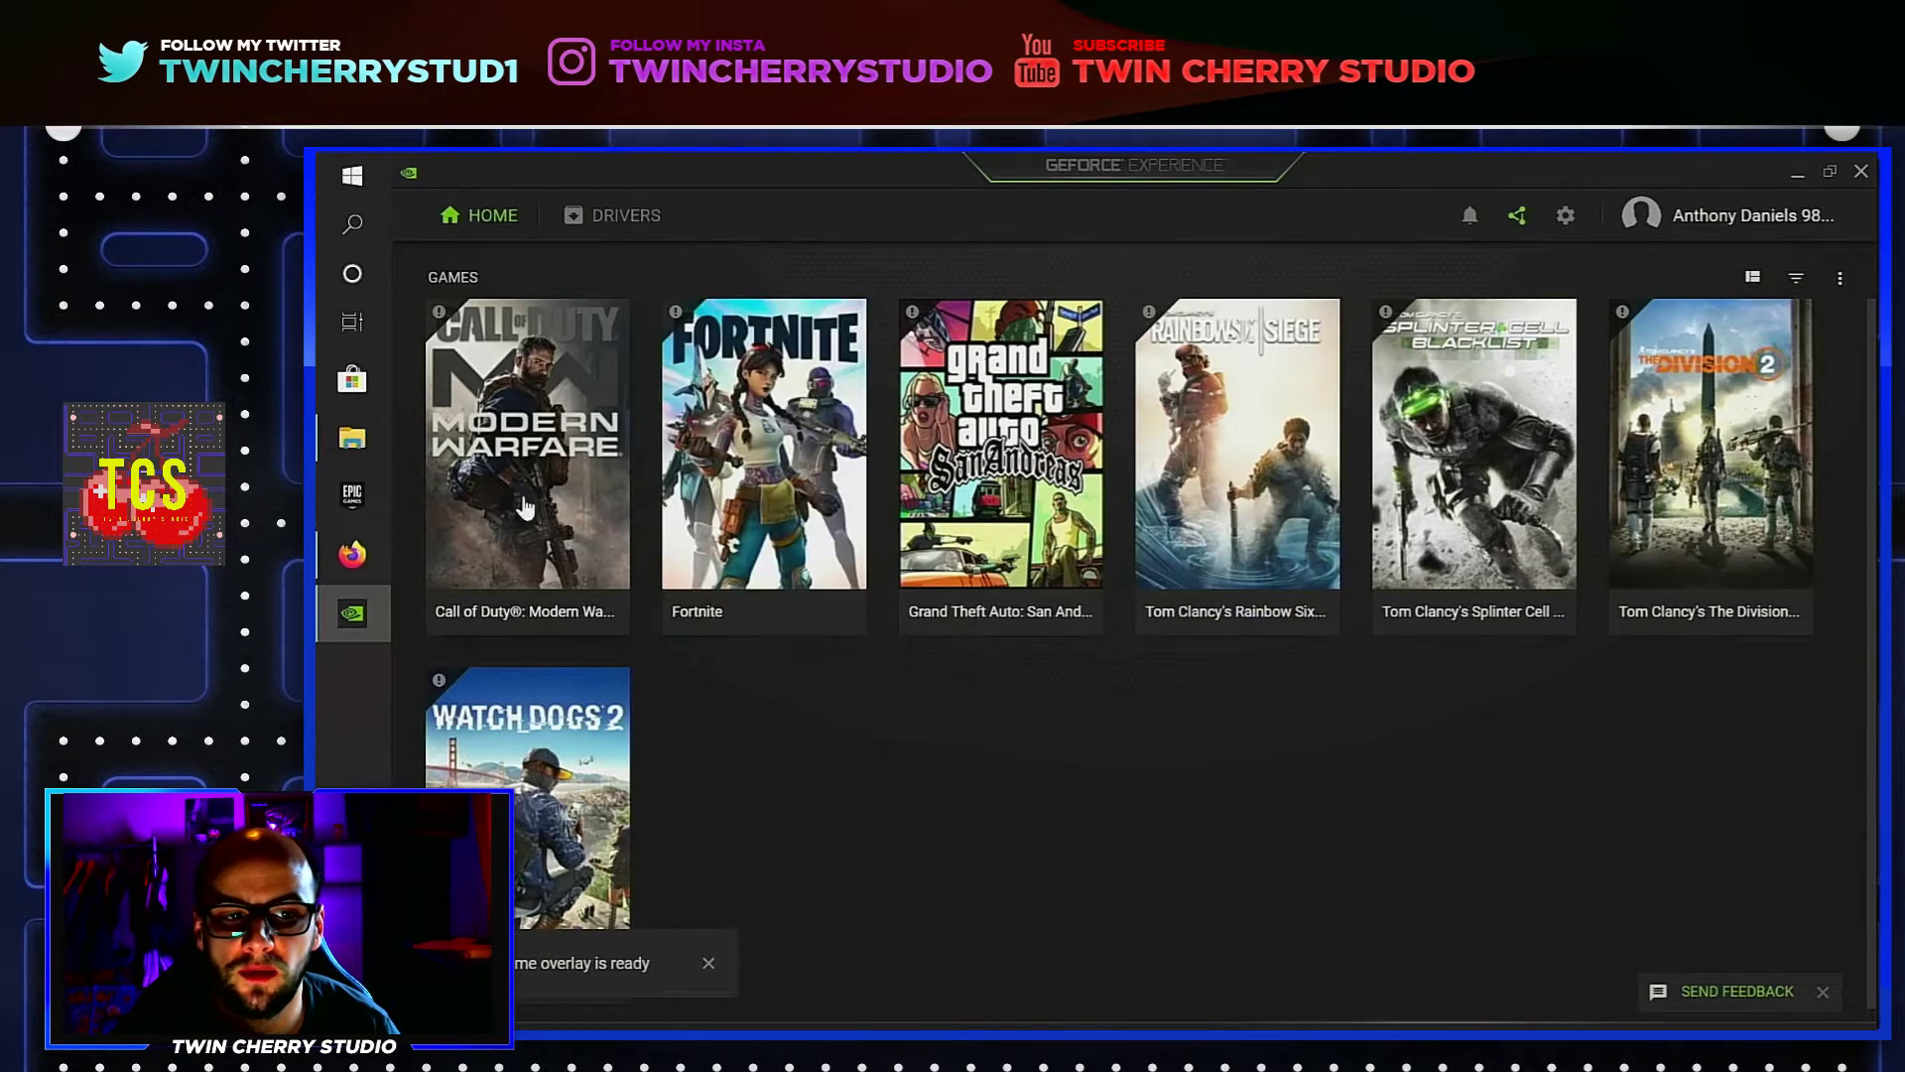
pyautogui.click(1840, 281)
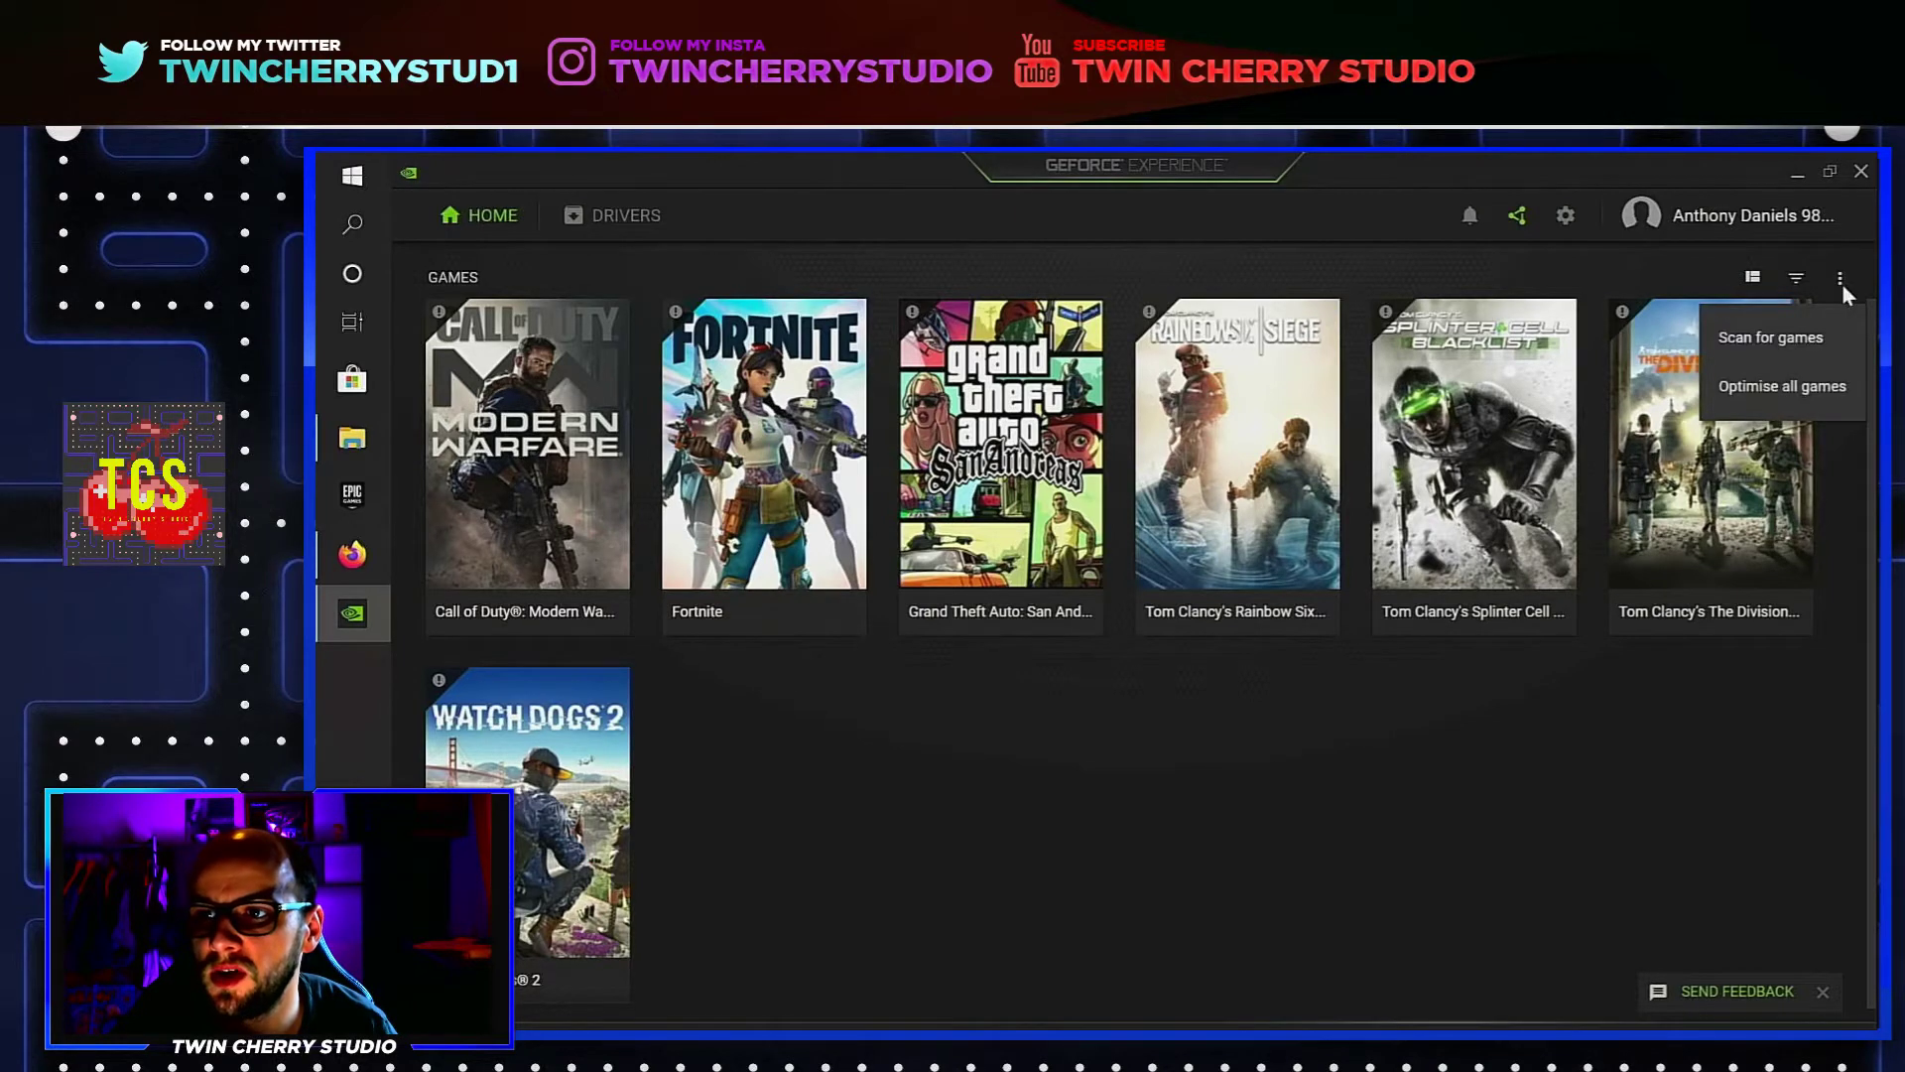
pyautogui.click(1818, 342)
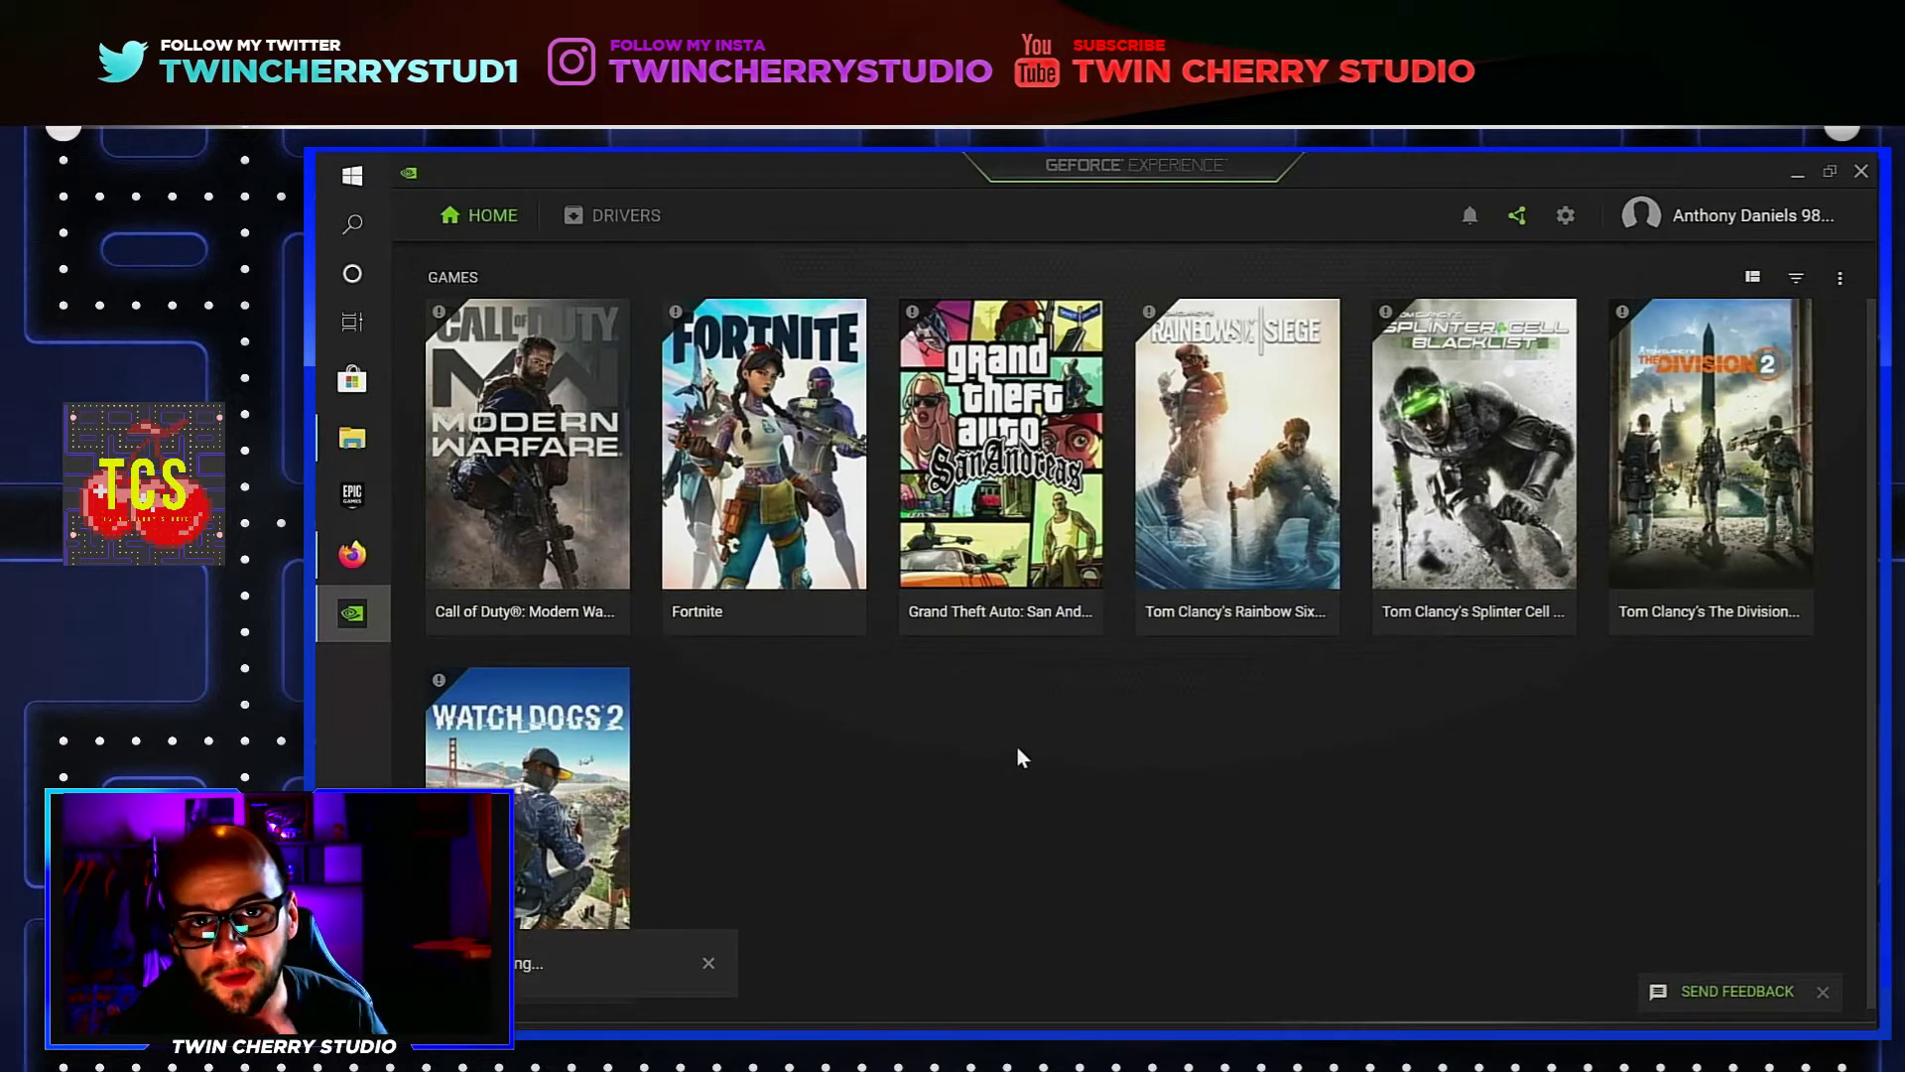
# - Open the Games settings page and view NVIDIA's supported games list
pyautogui.moveTo(549, 852)
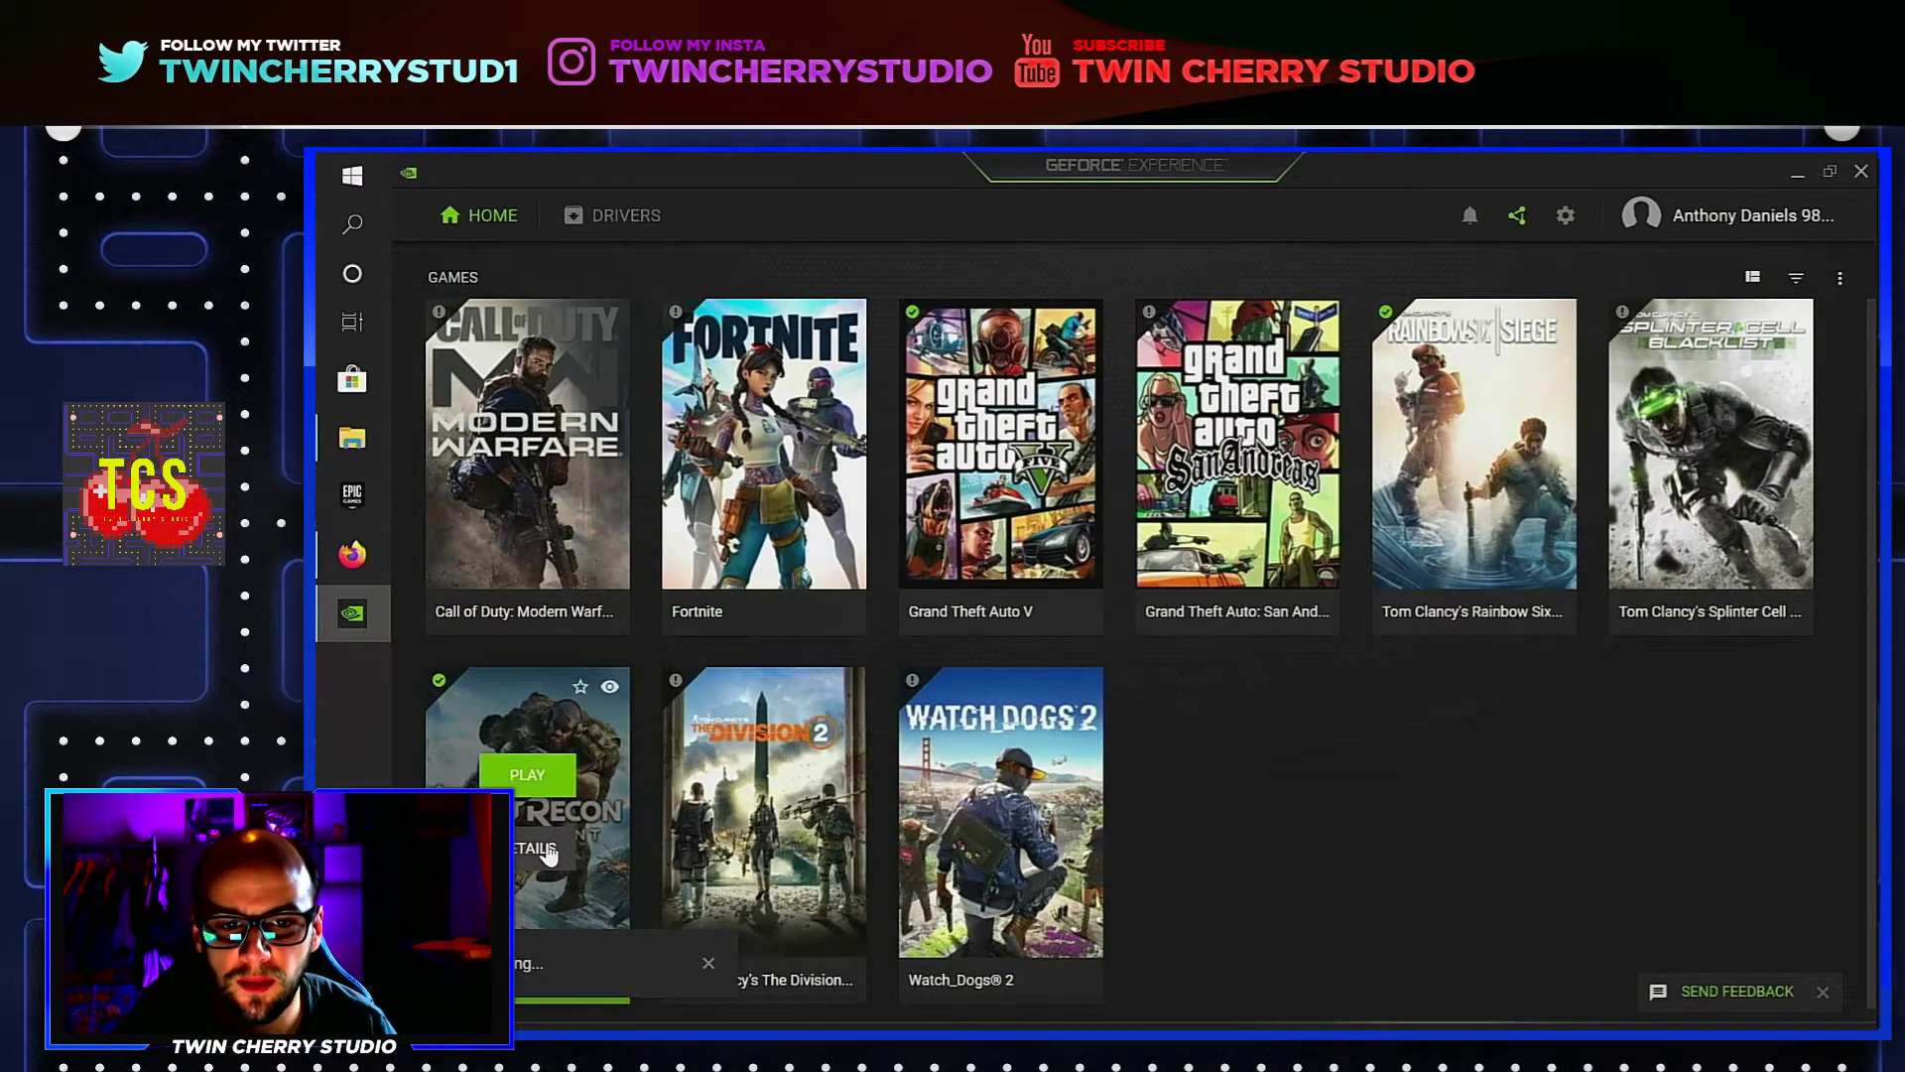
pyautogui.moveTo(971, 618)
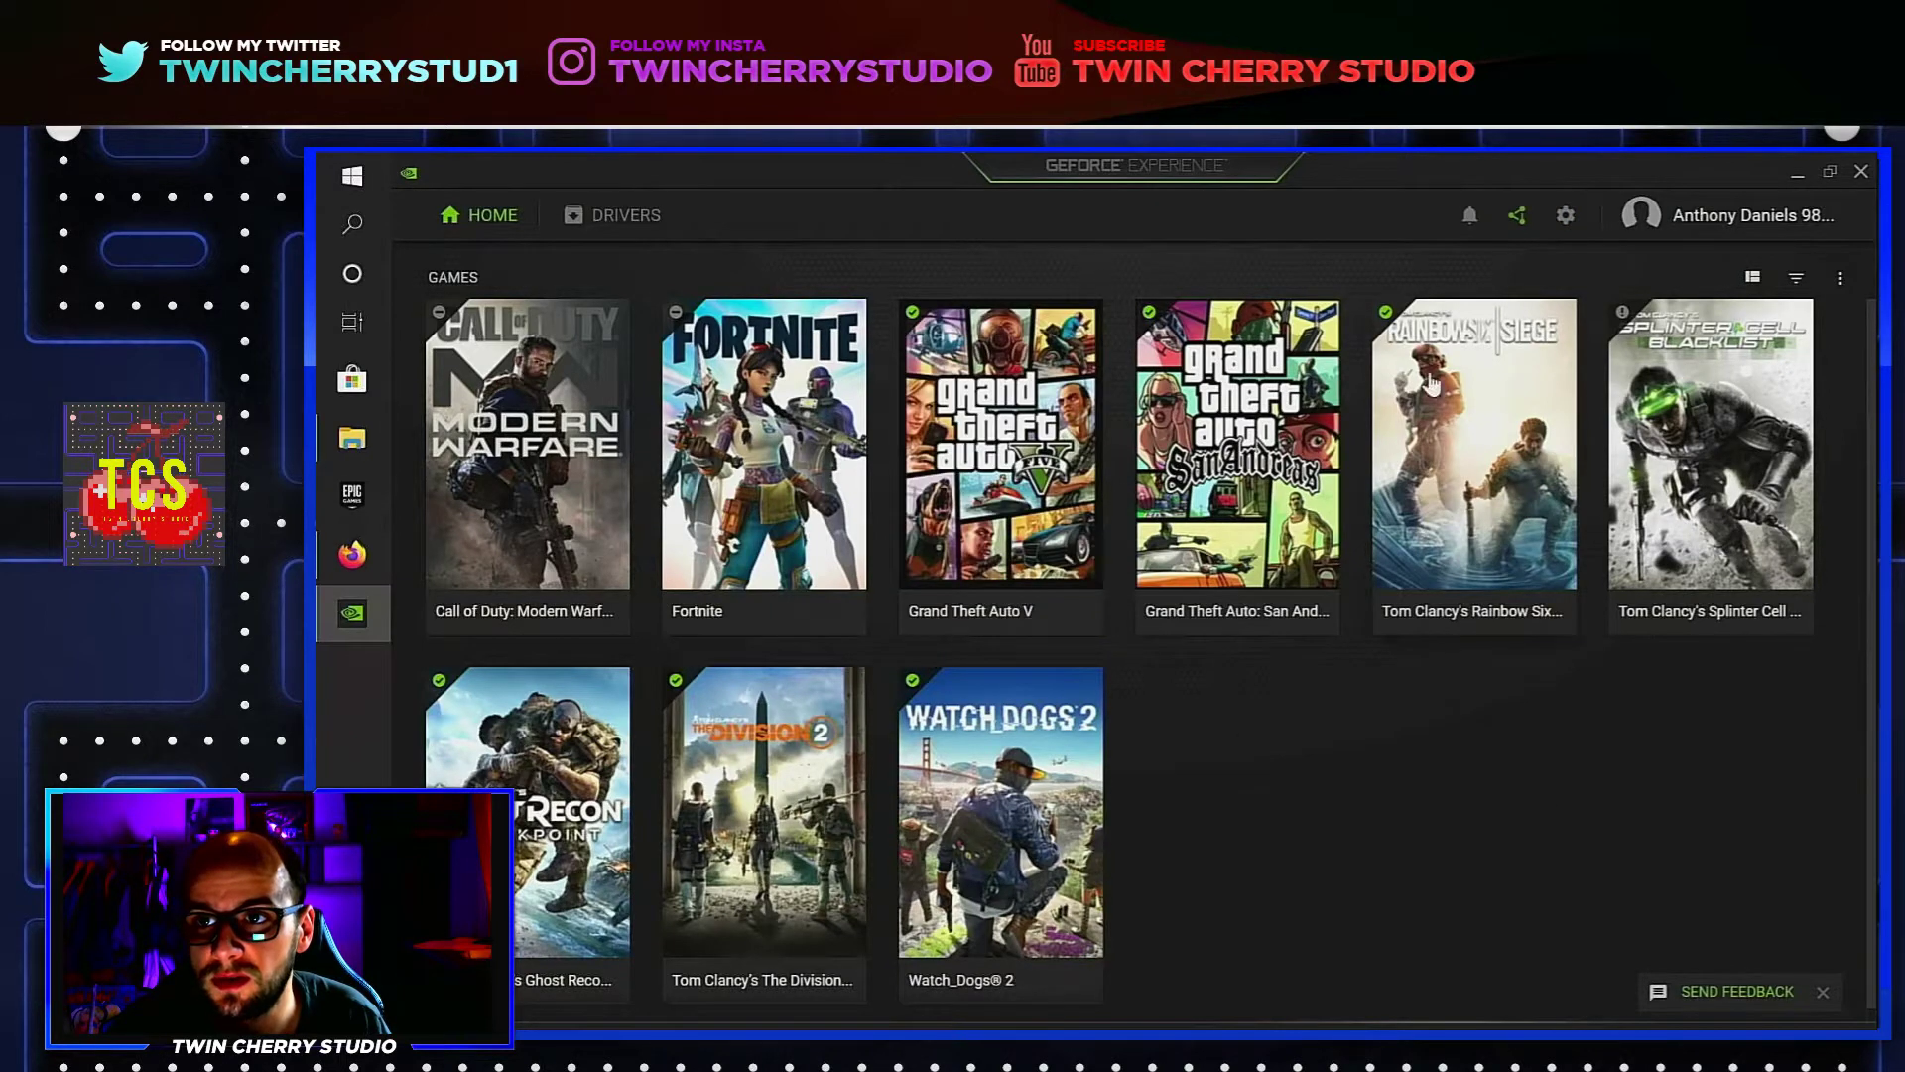
pyautogui.click(1568, 219)
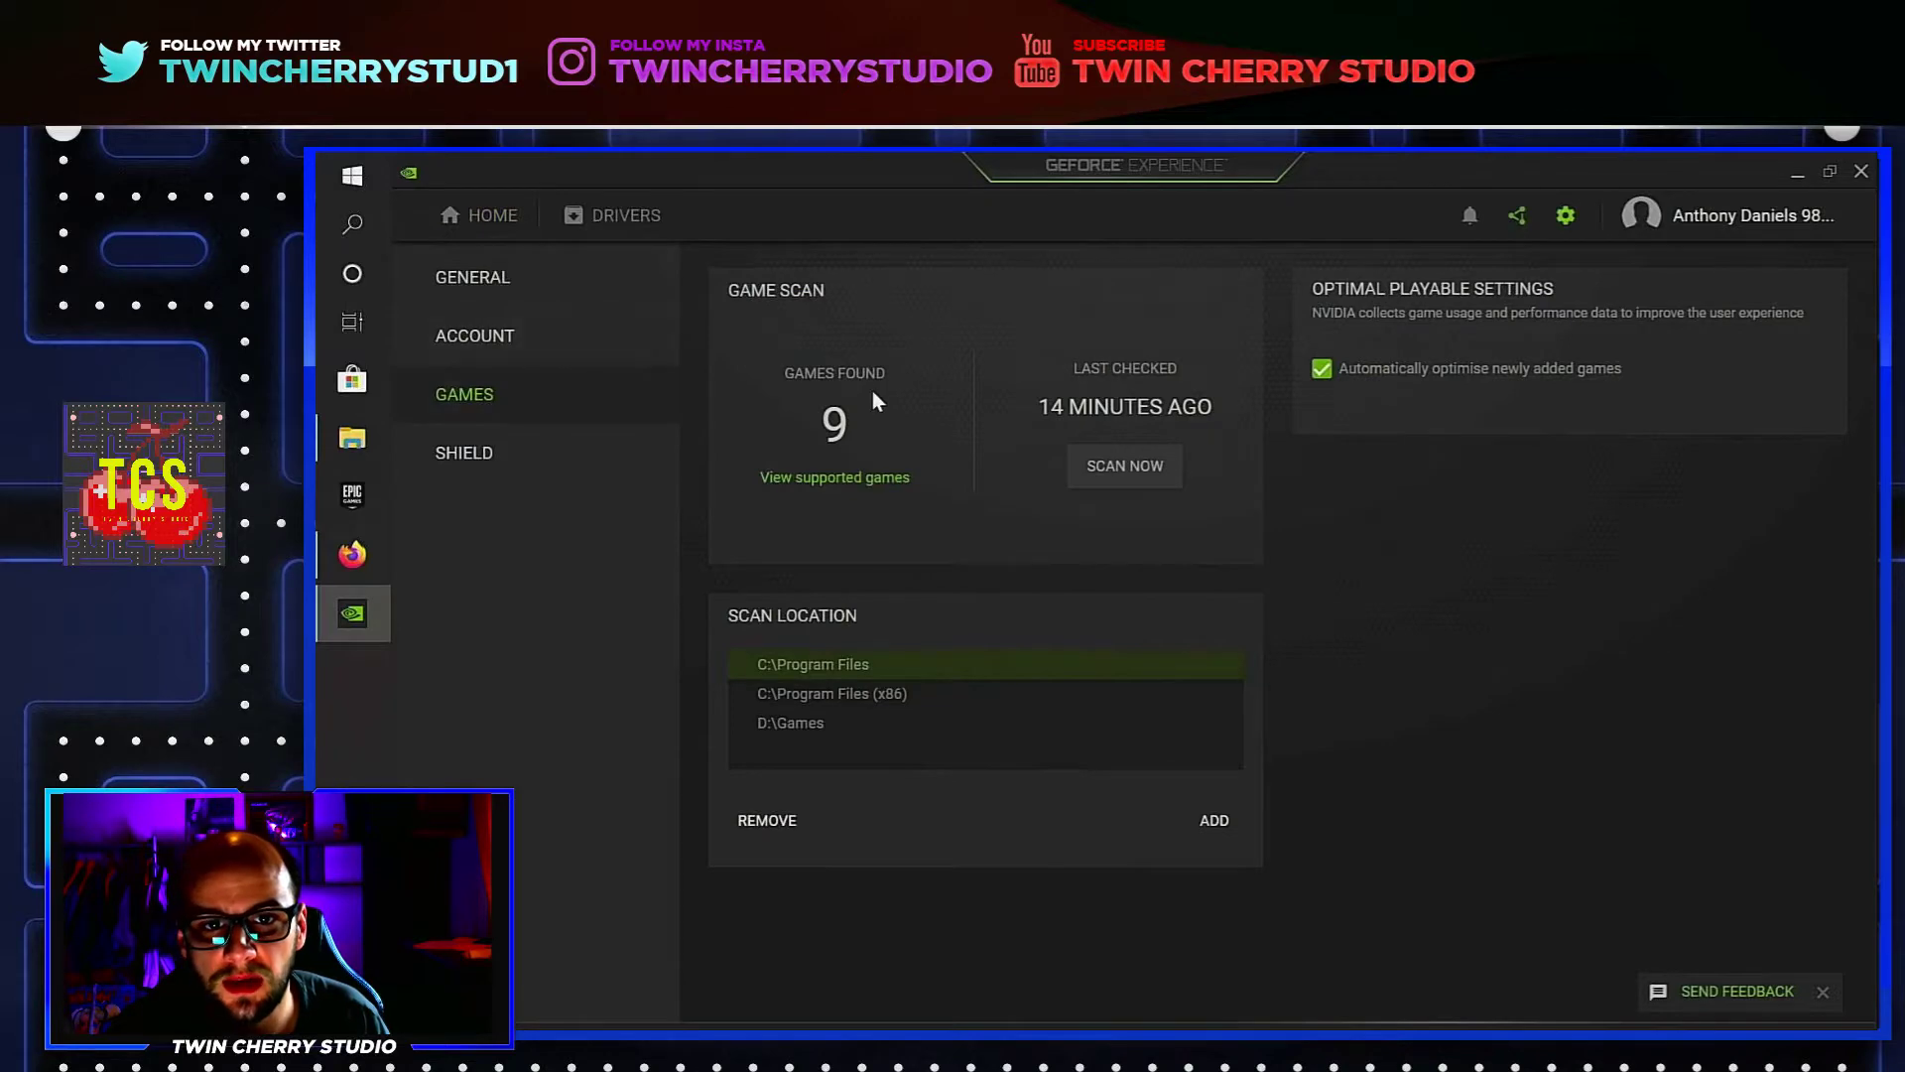
pyautogui.click(797, 479)
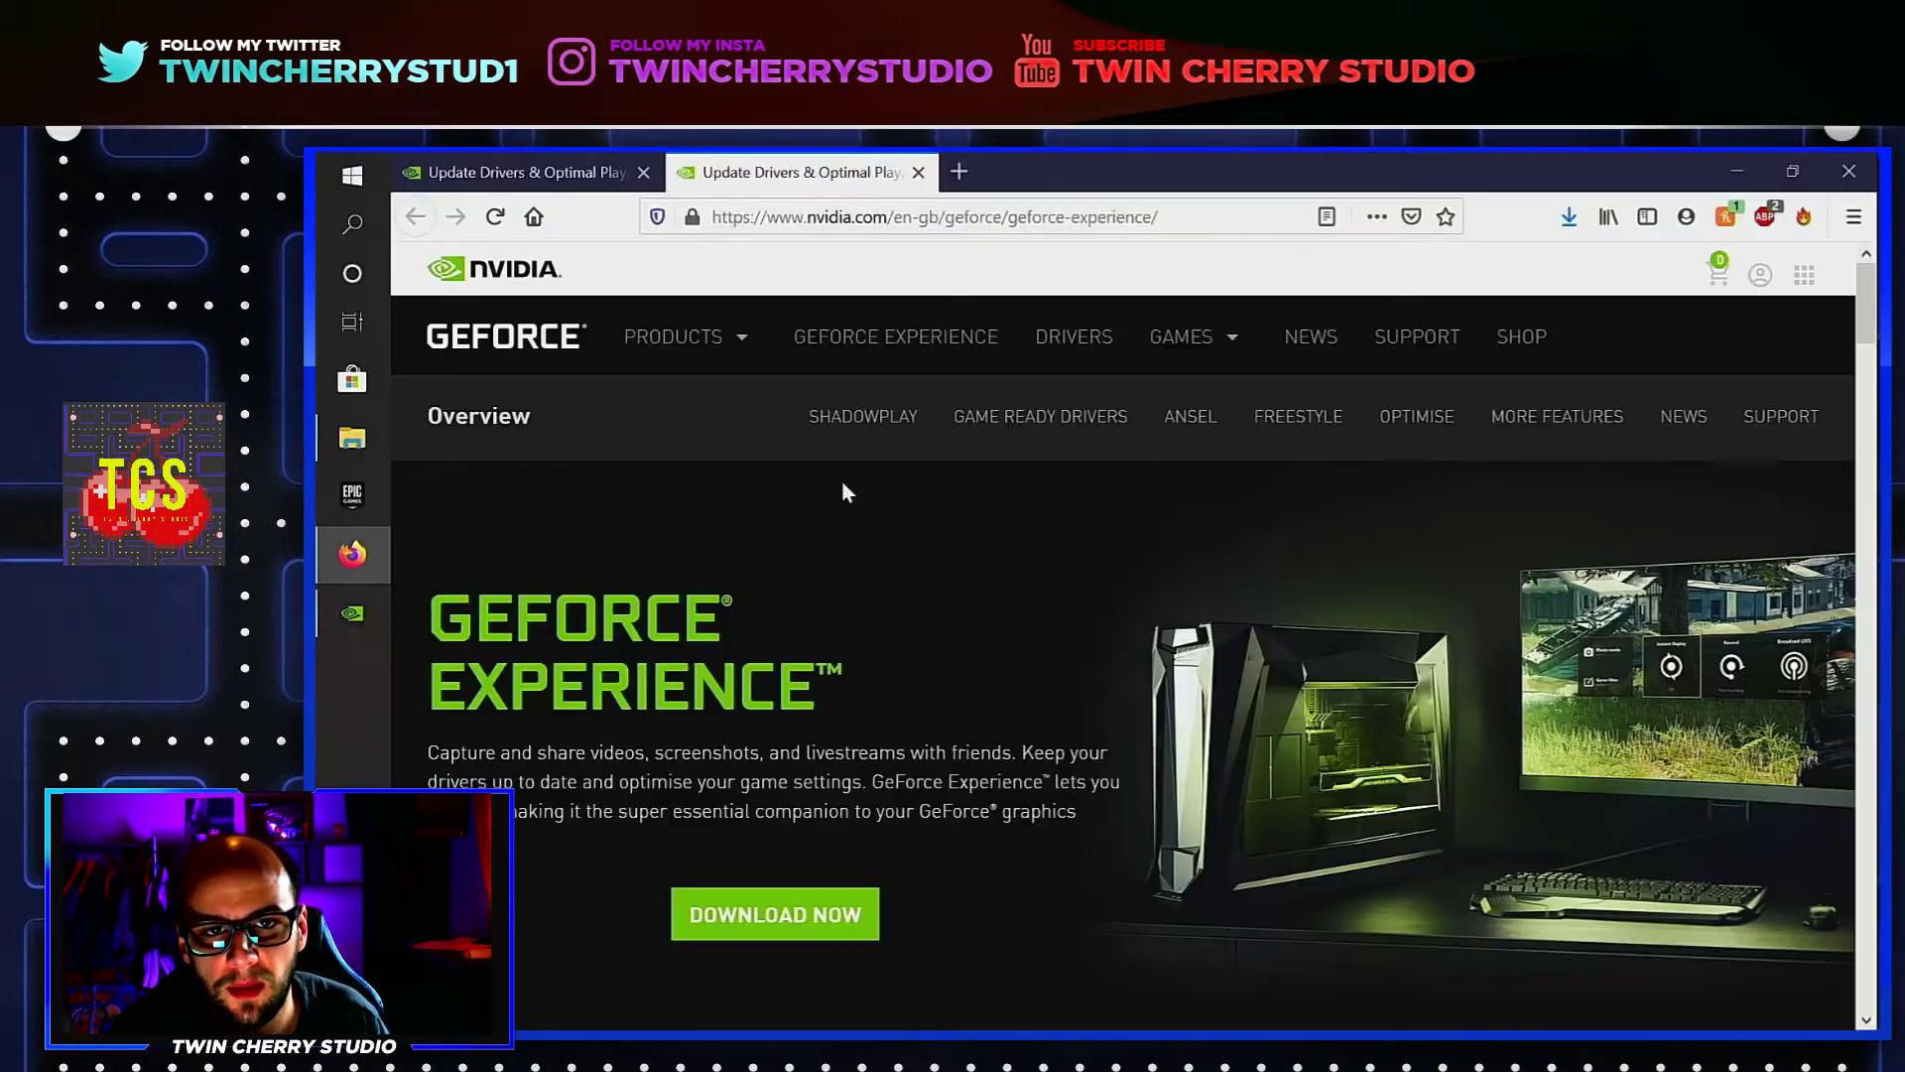
# - Scroll NVIDIA's GeForce Experience page and open its Supported Games page
pyautogui.scroll(-15, 843, 484)
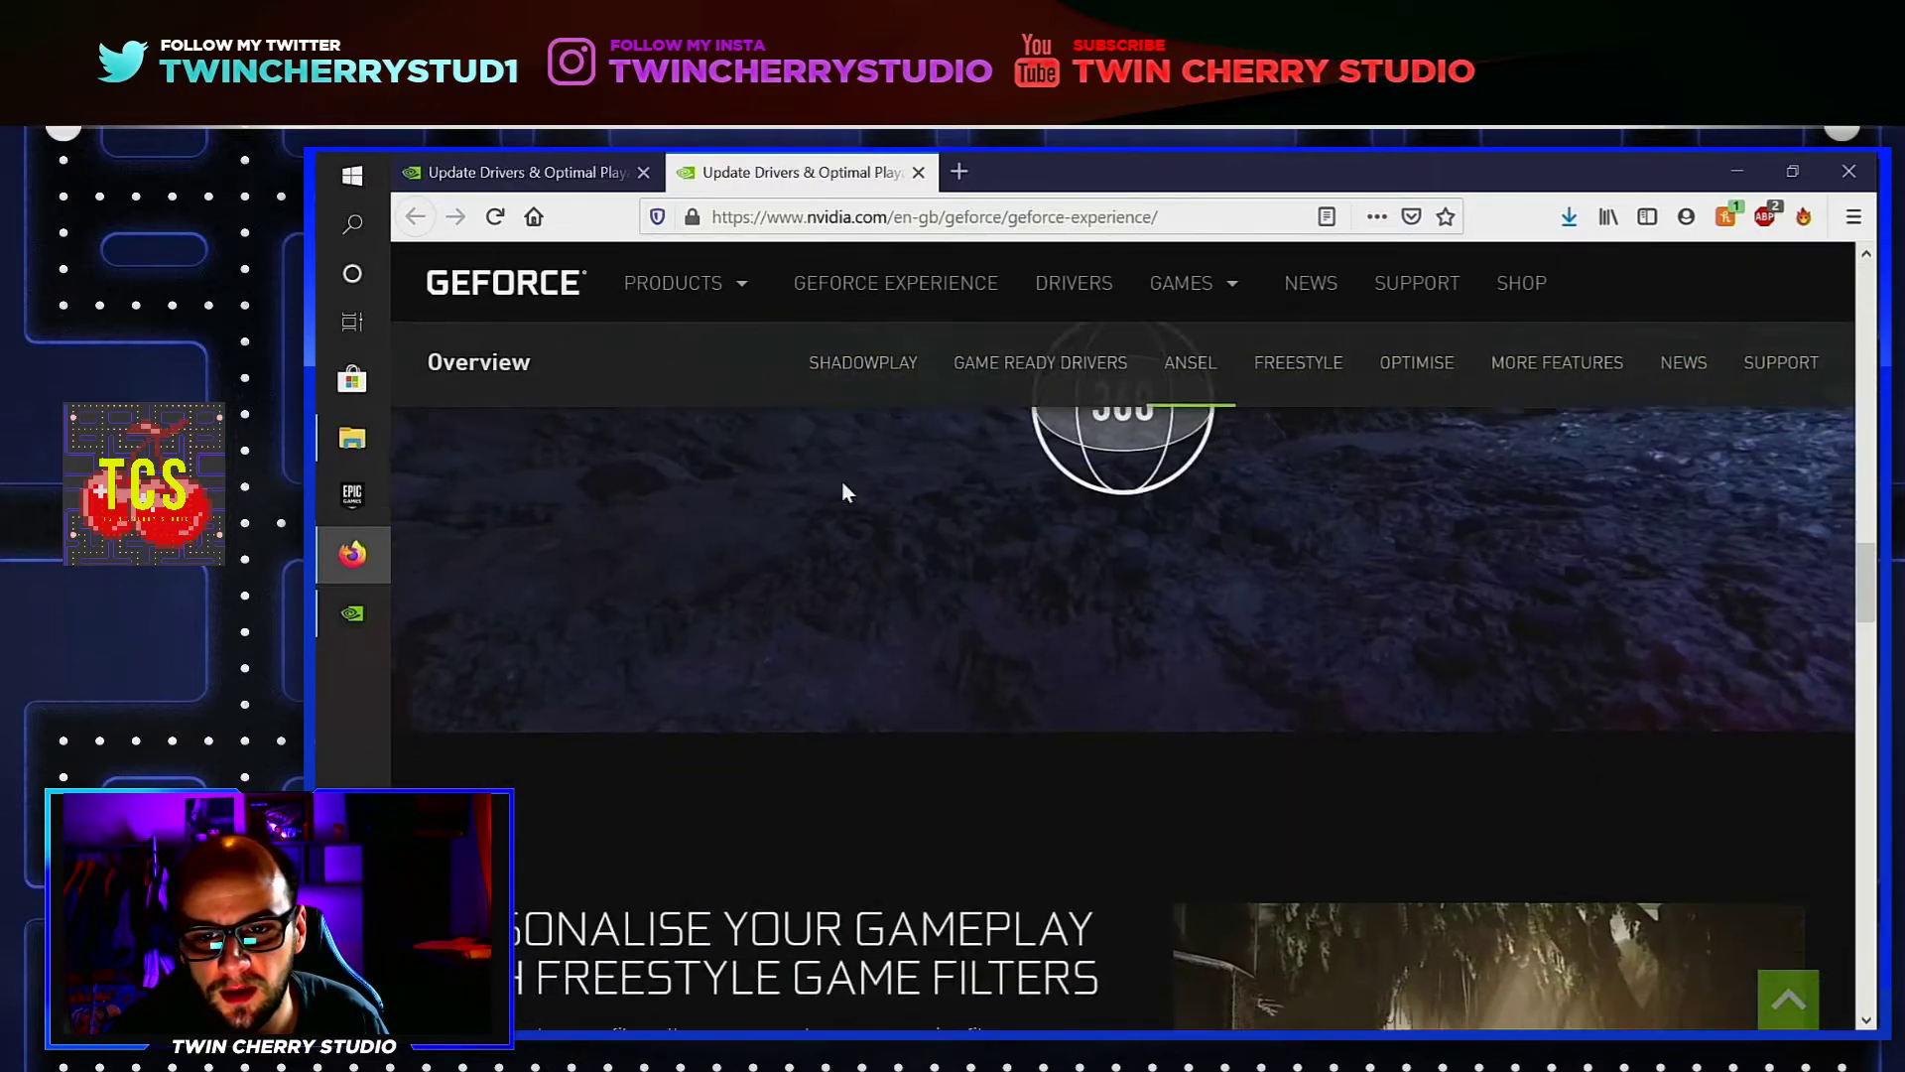
pyautogui.scroll(-15, 843, 484)
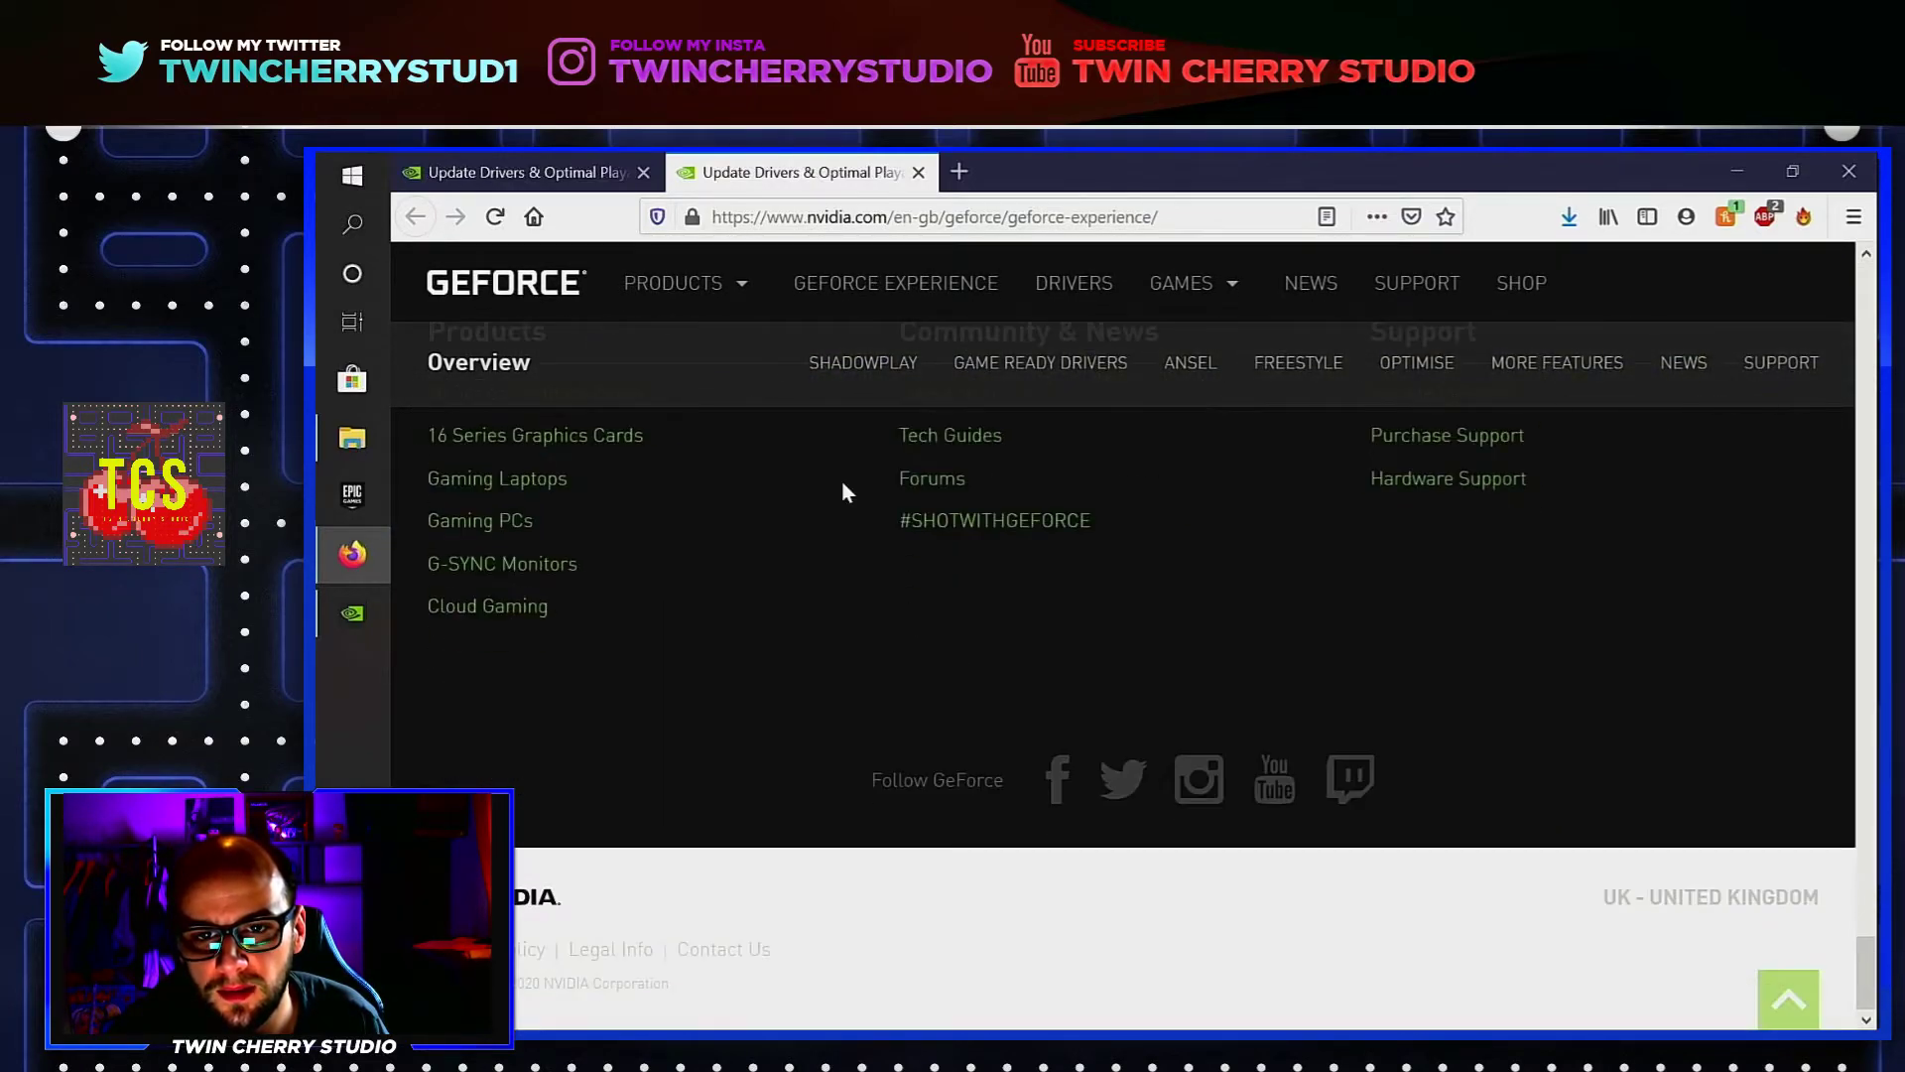
pyautogui.scroll(5, 842, 492)
pyautogui.click(1118, 784)
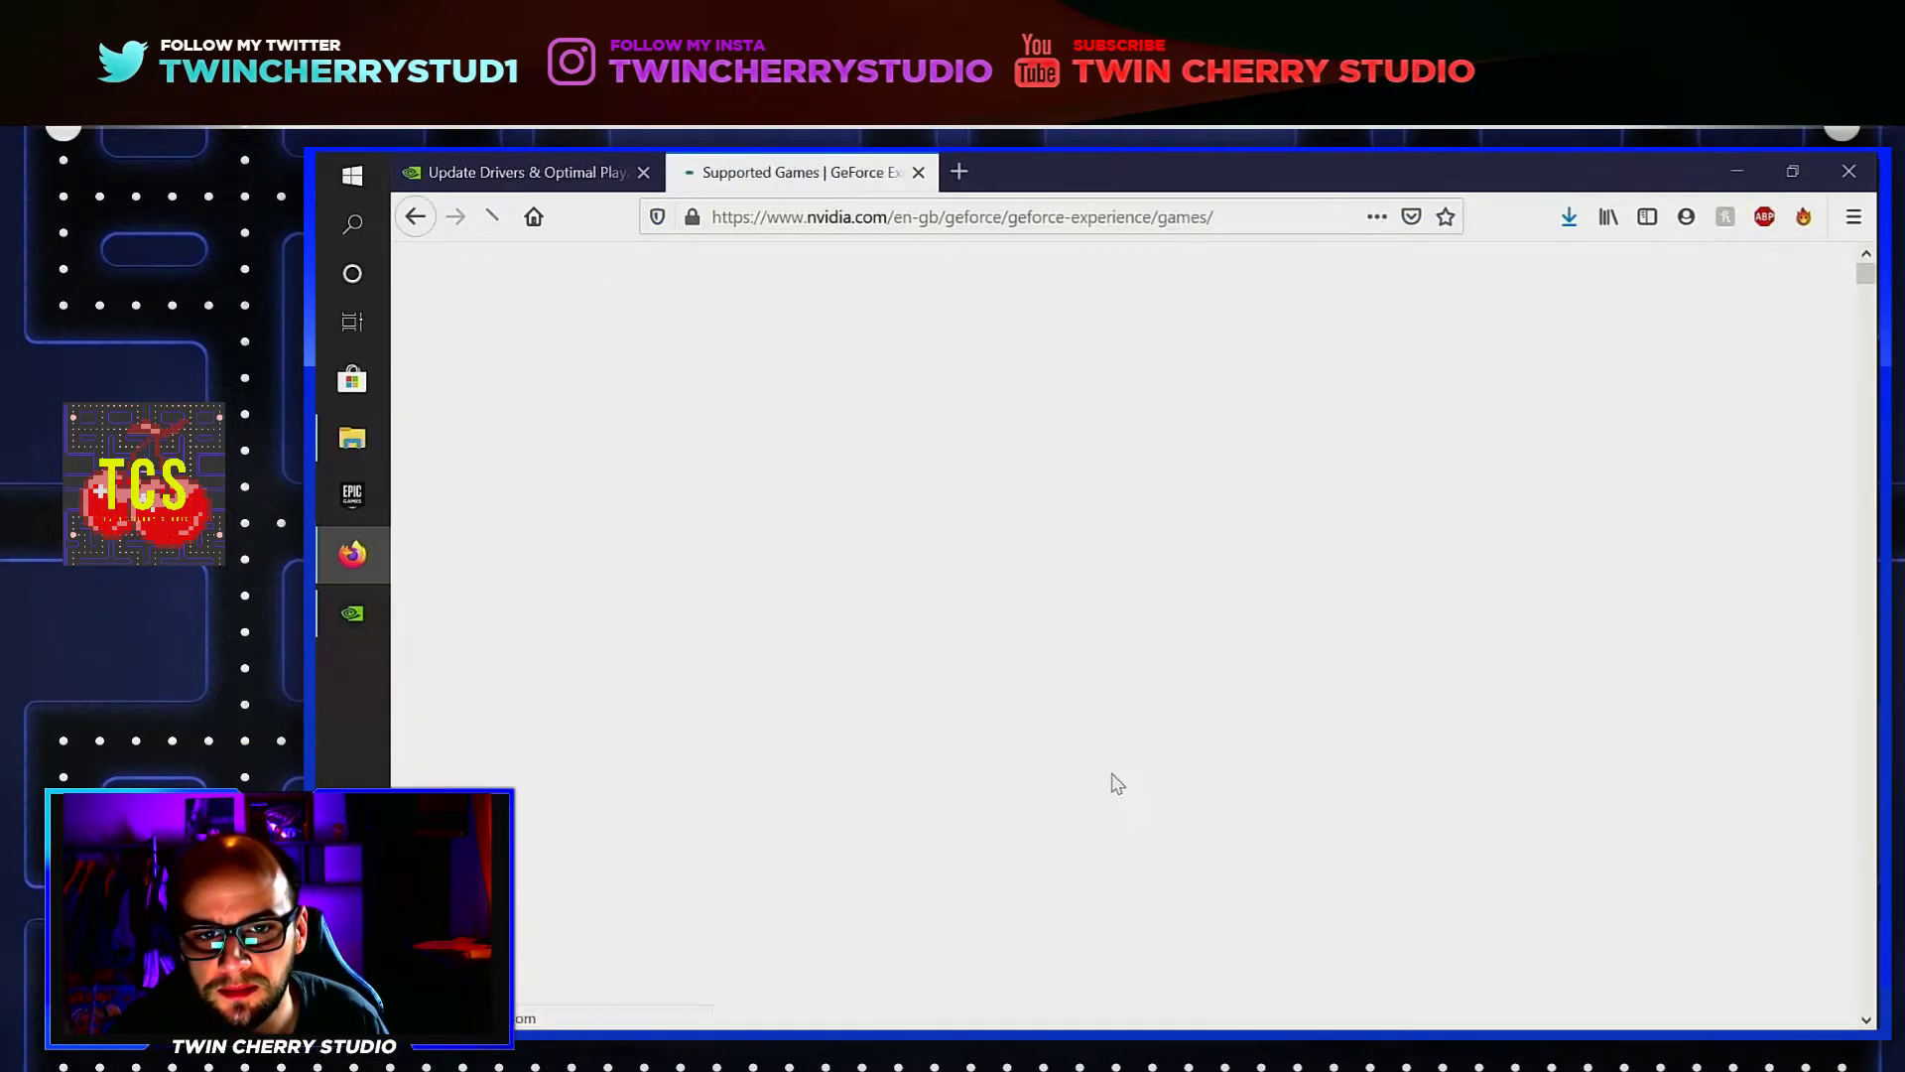
# - Browse through the supported games list, then return to GeForce Experience
pyautogui.scroll(-4, 1114, 706)
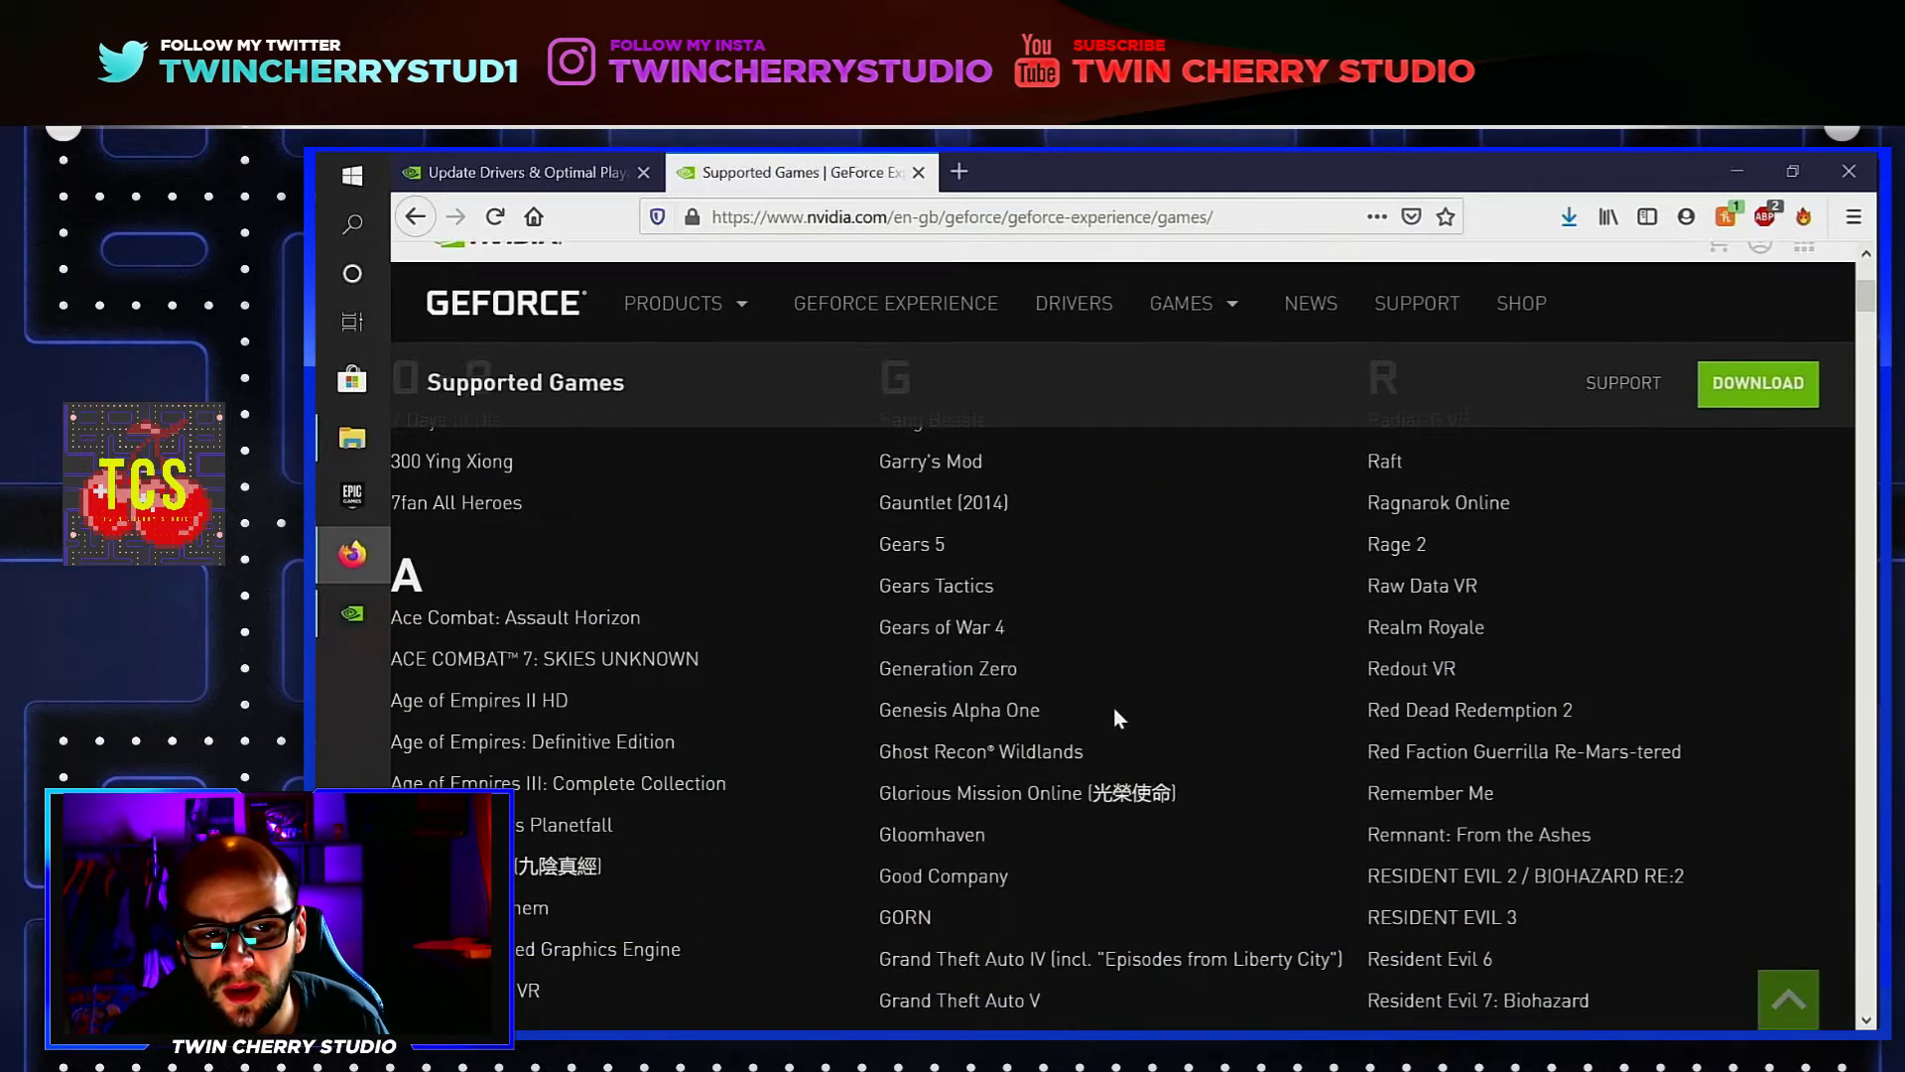
pyautogui.scroll(-10, 1113, 707)
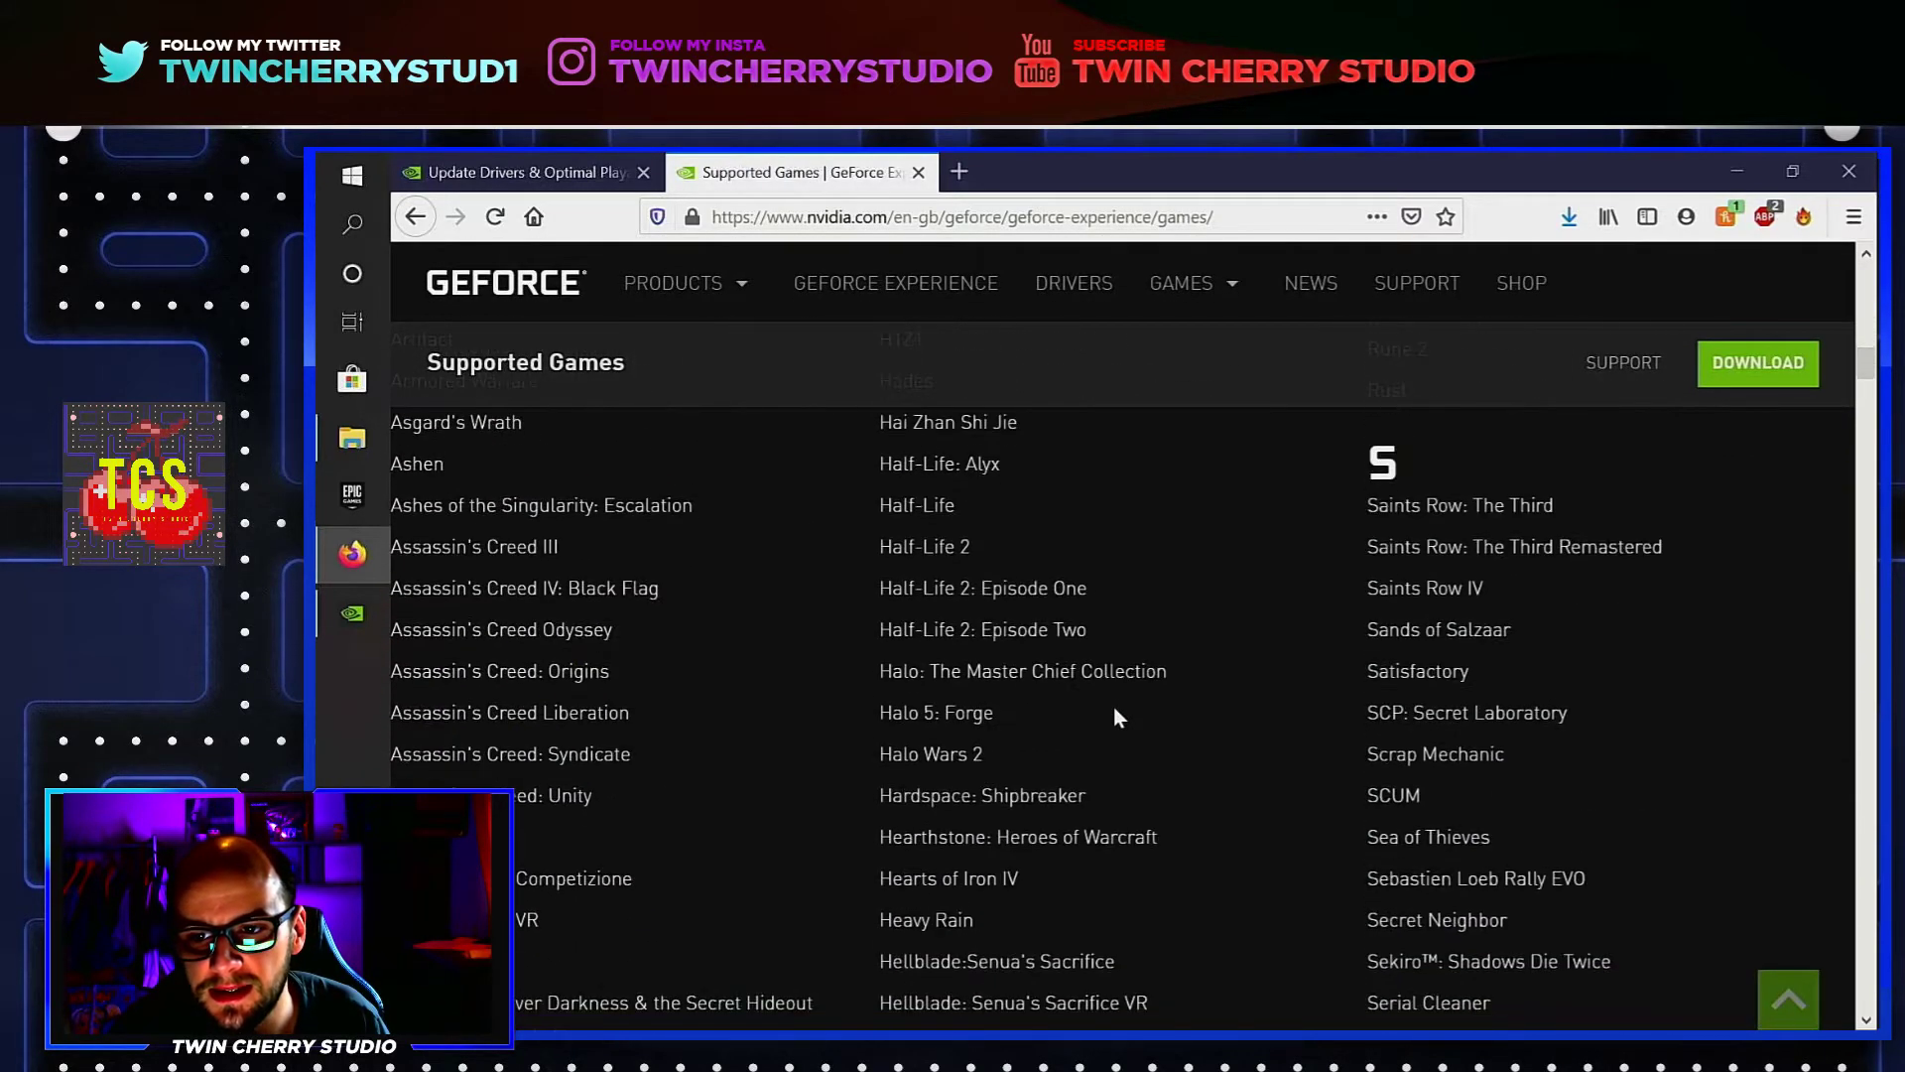
pyautogui.scroll(-8, 1113, 707)
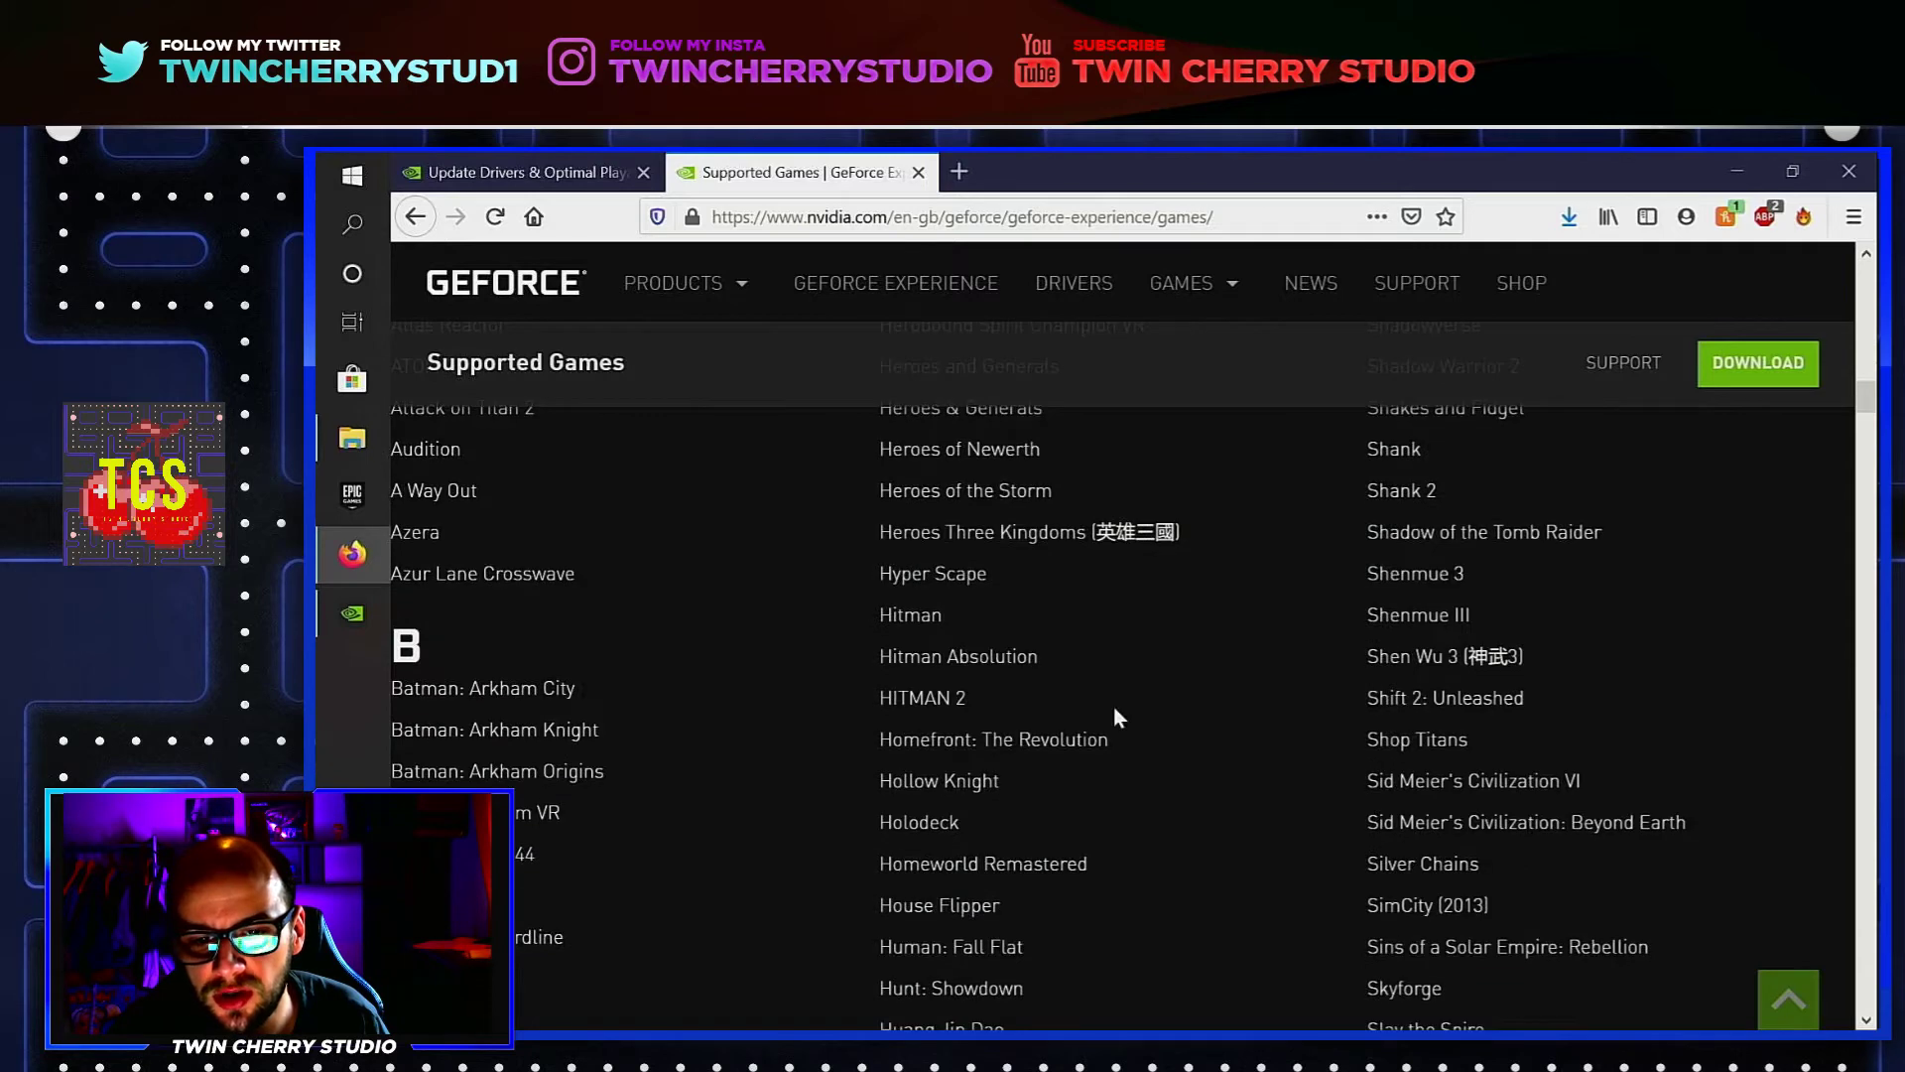
pyautogui.scroll(-5, 1114, 706)
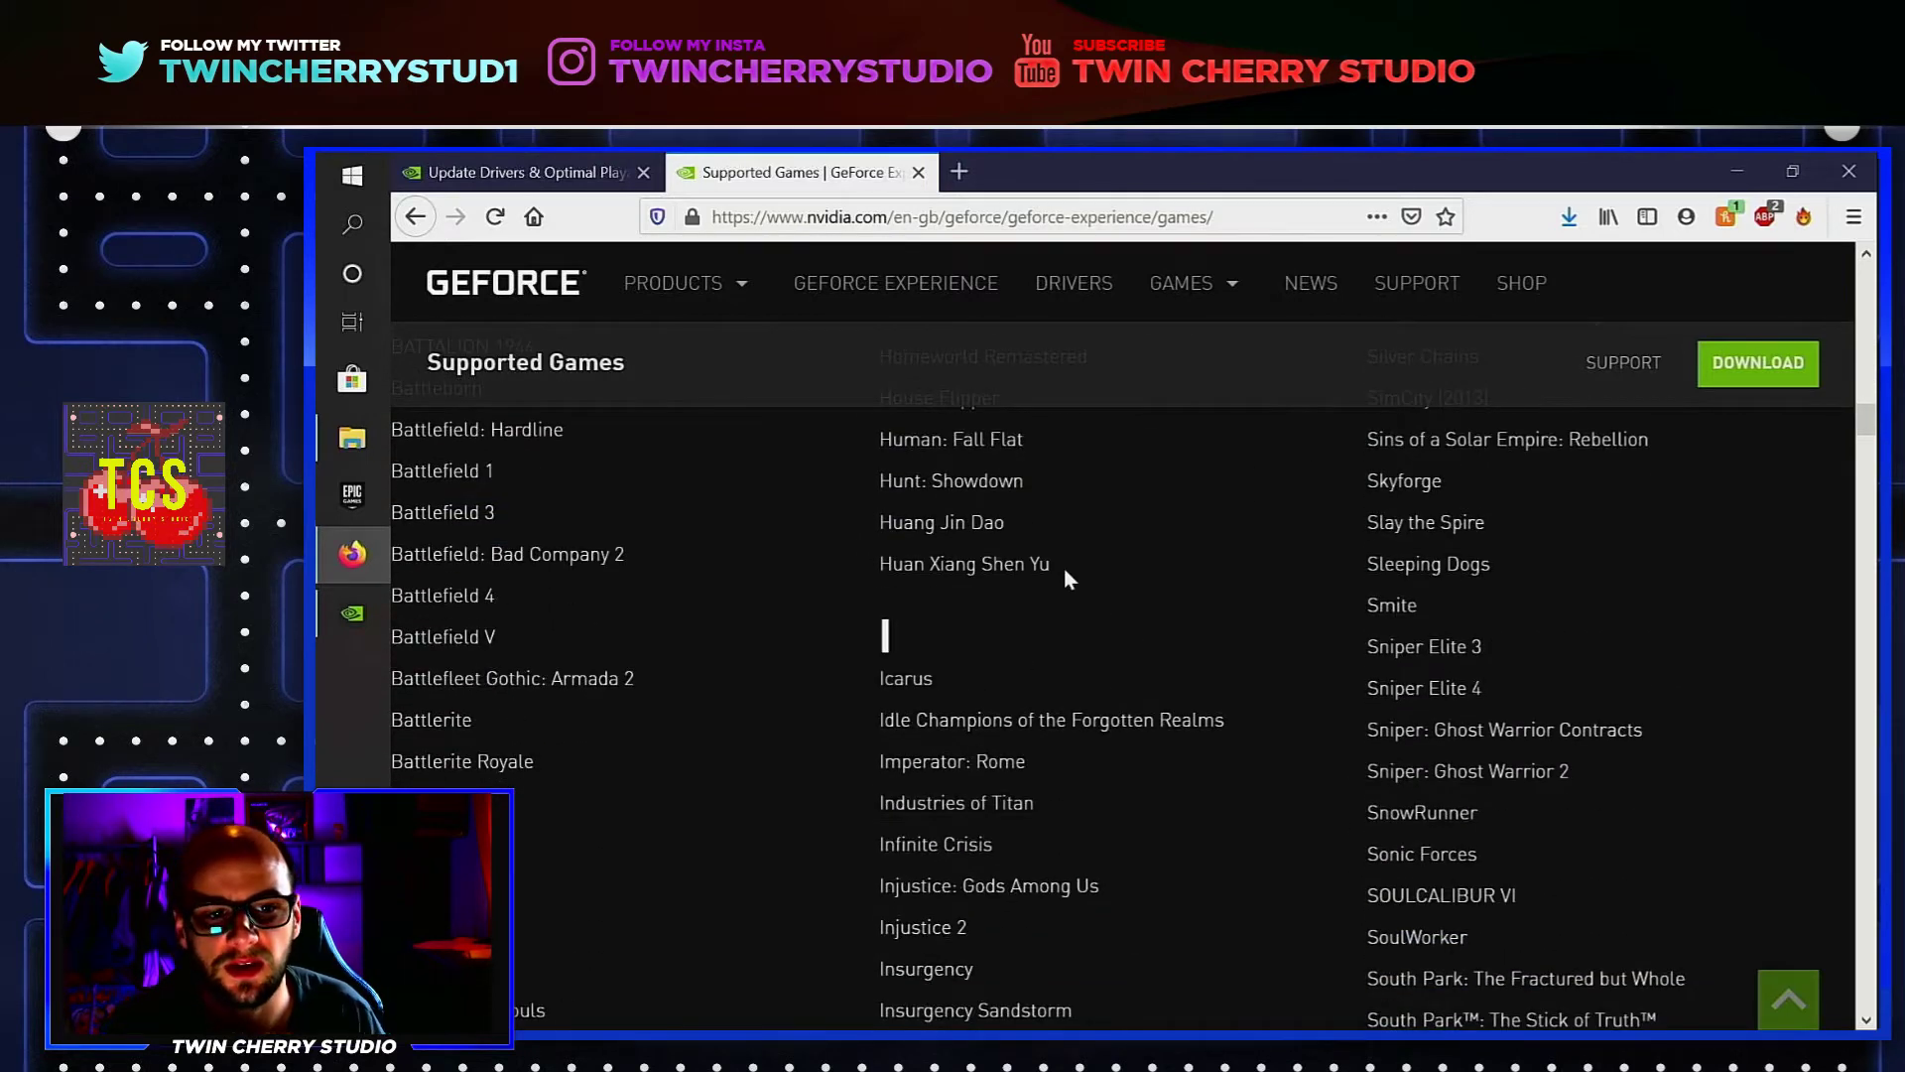
pyautogui.scroll(-15, 1048, 582)
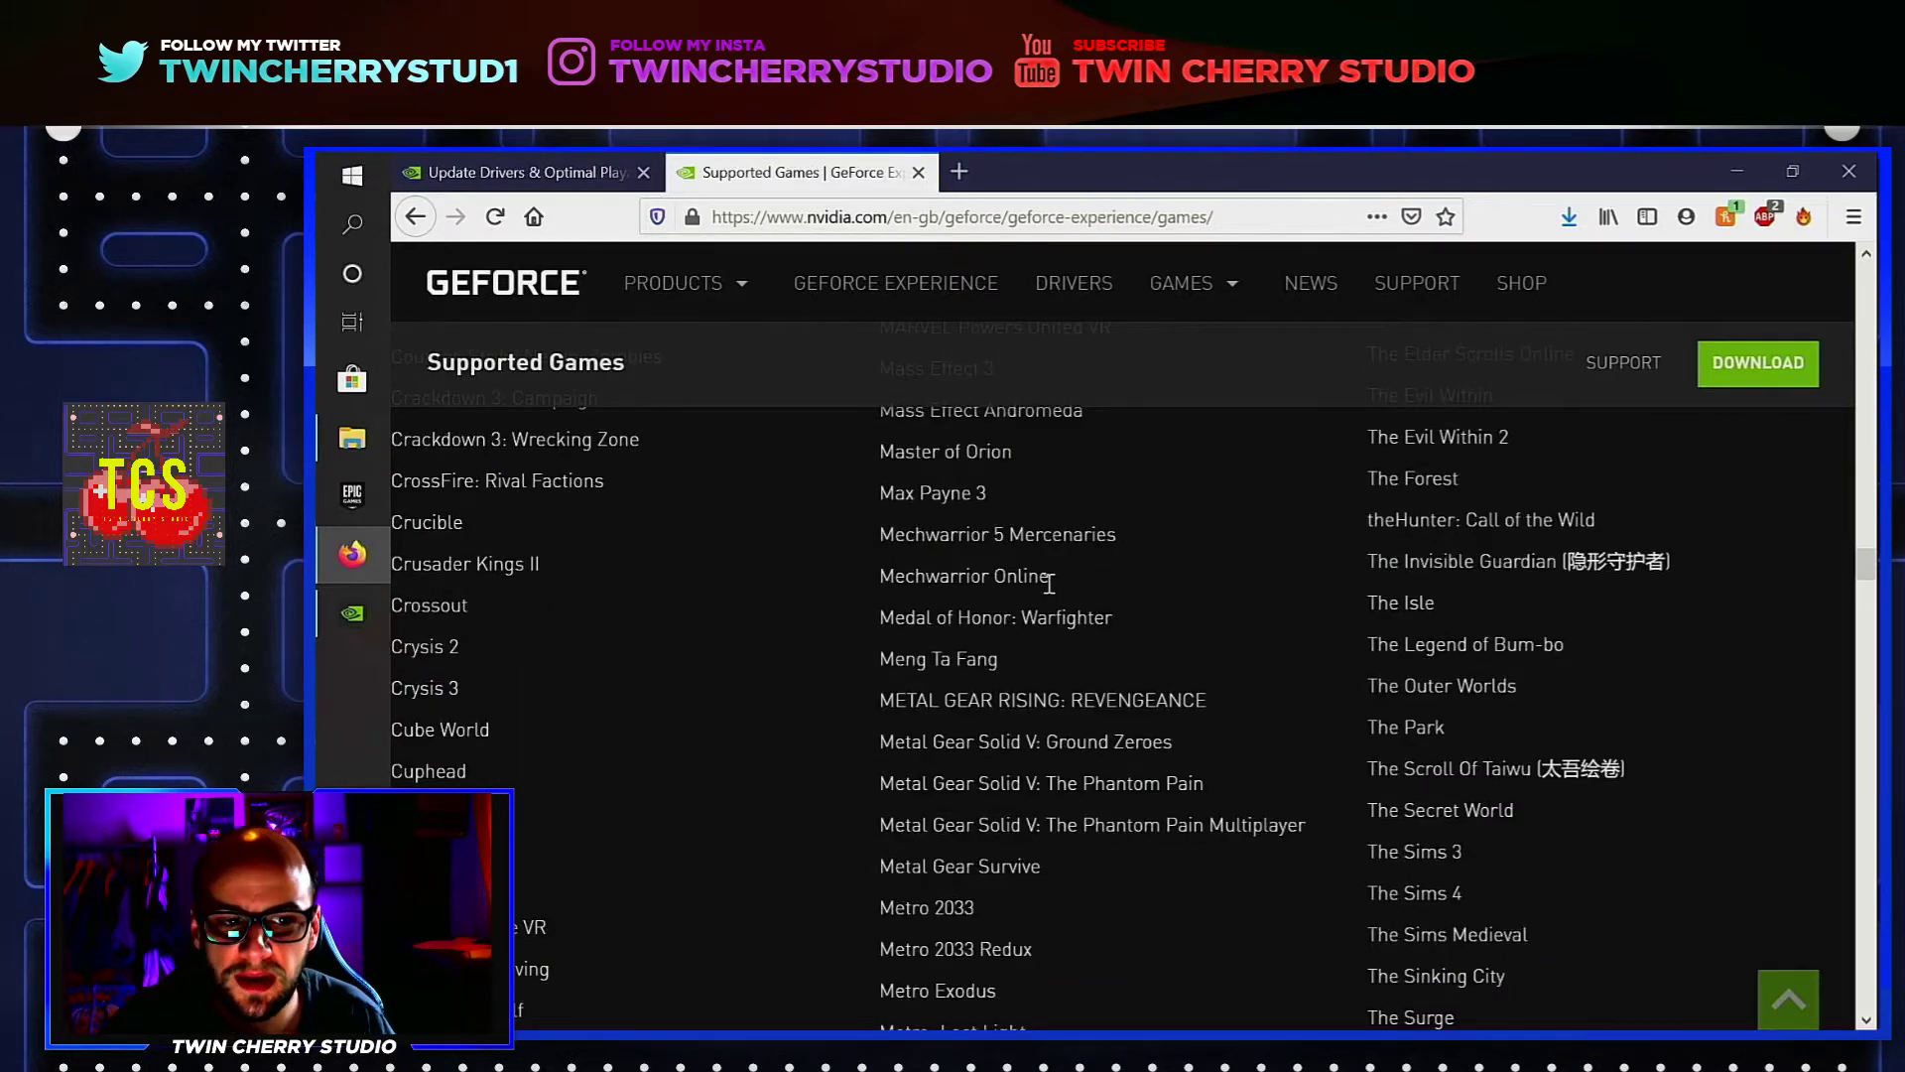
pyautogui.scroll(-6, 1048, 583)
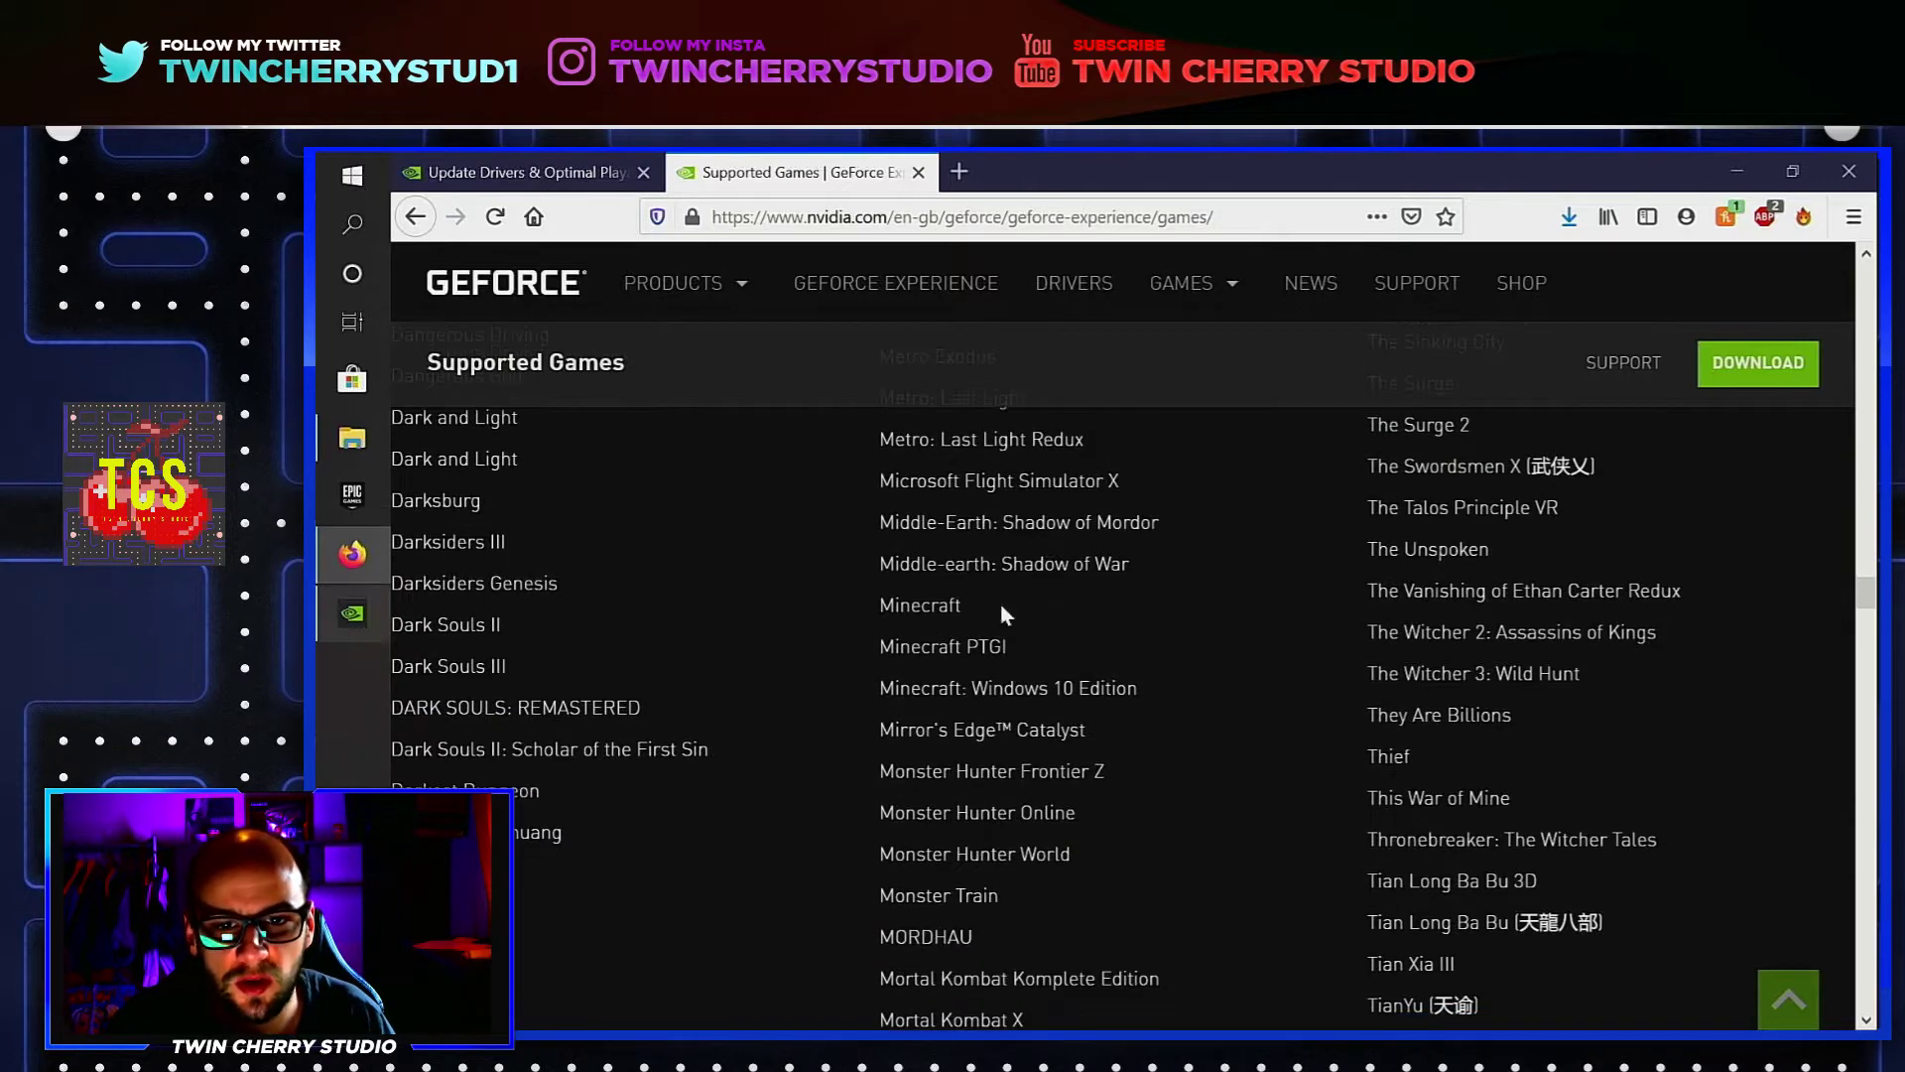
pyautogui.click(373, 620)
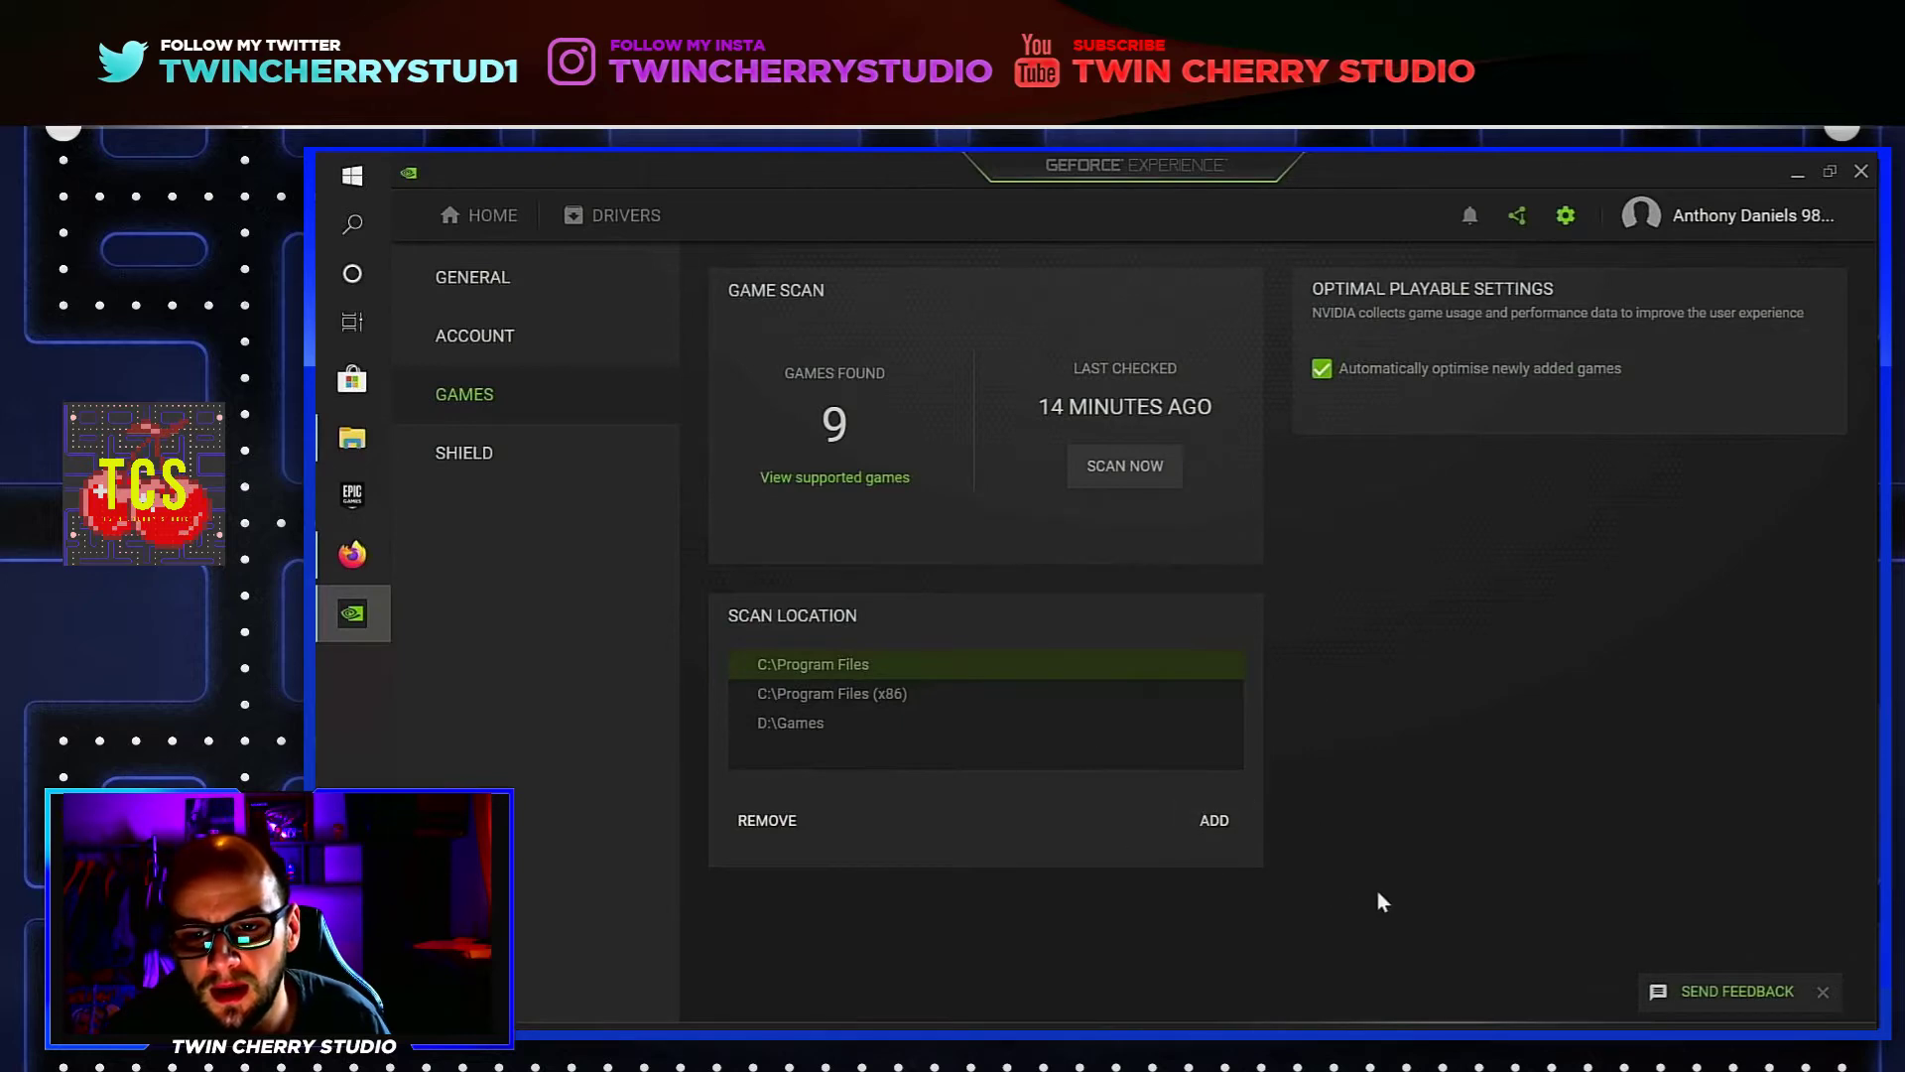
# - Start adding Program Files > Epic Games as a scan location, then cancel it
pyautogui.click(1208, 839)
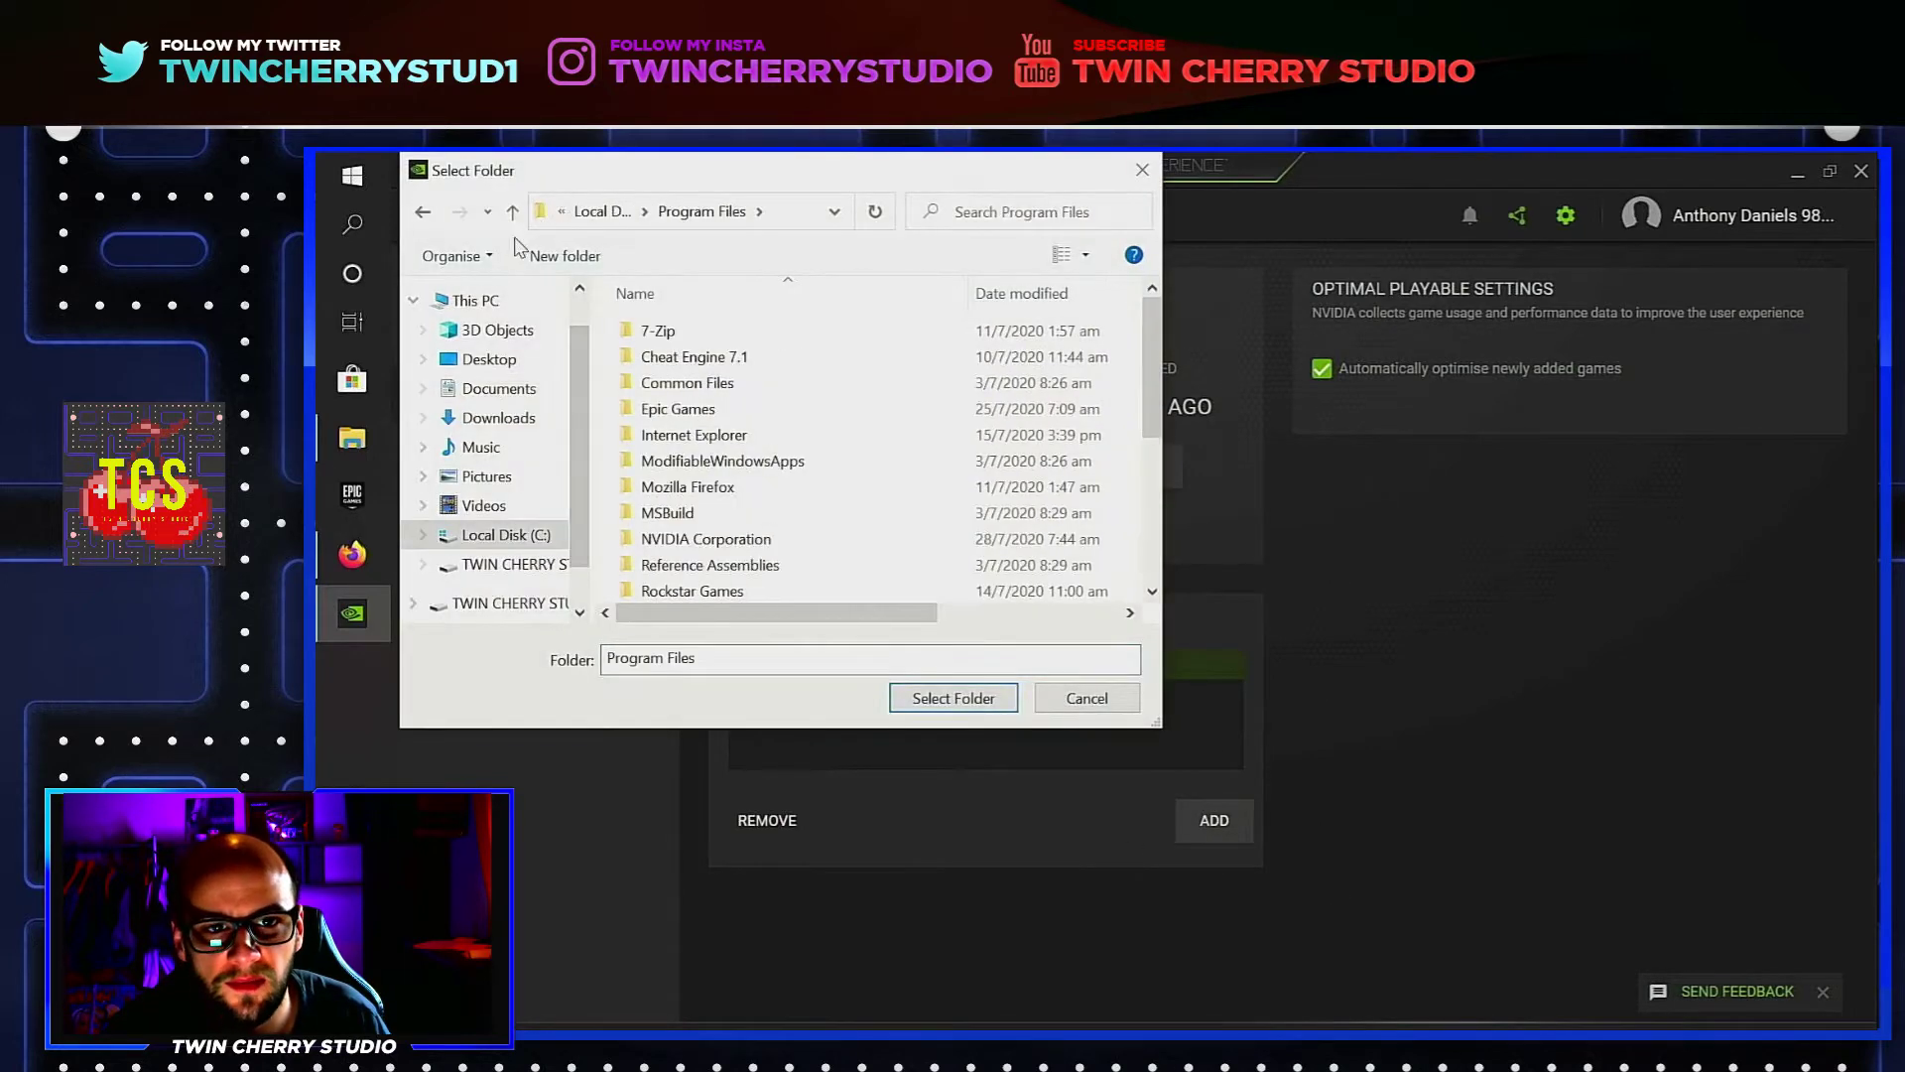
pyautogui.click(664, 409)
pyautogui.doubleClick(665, 410)
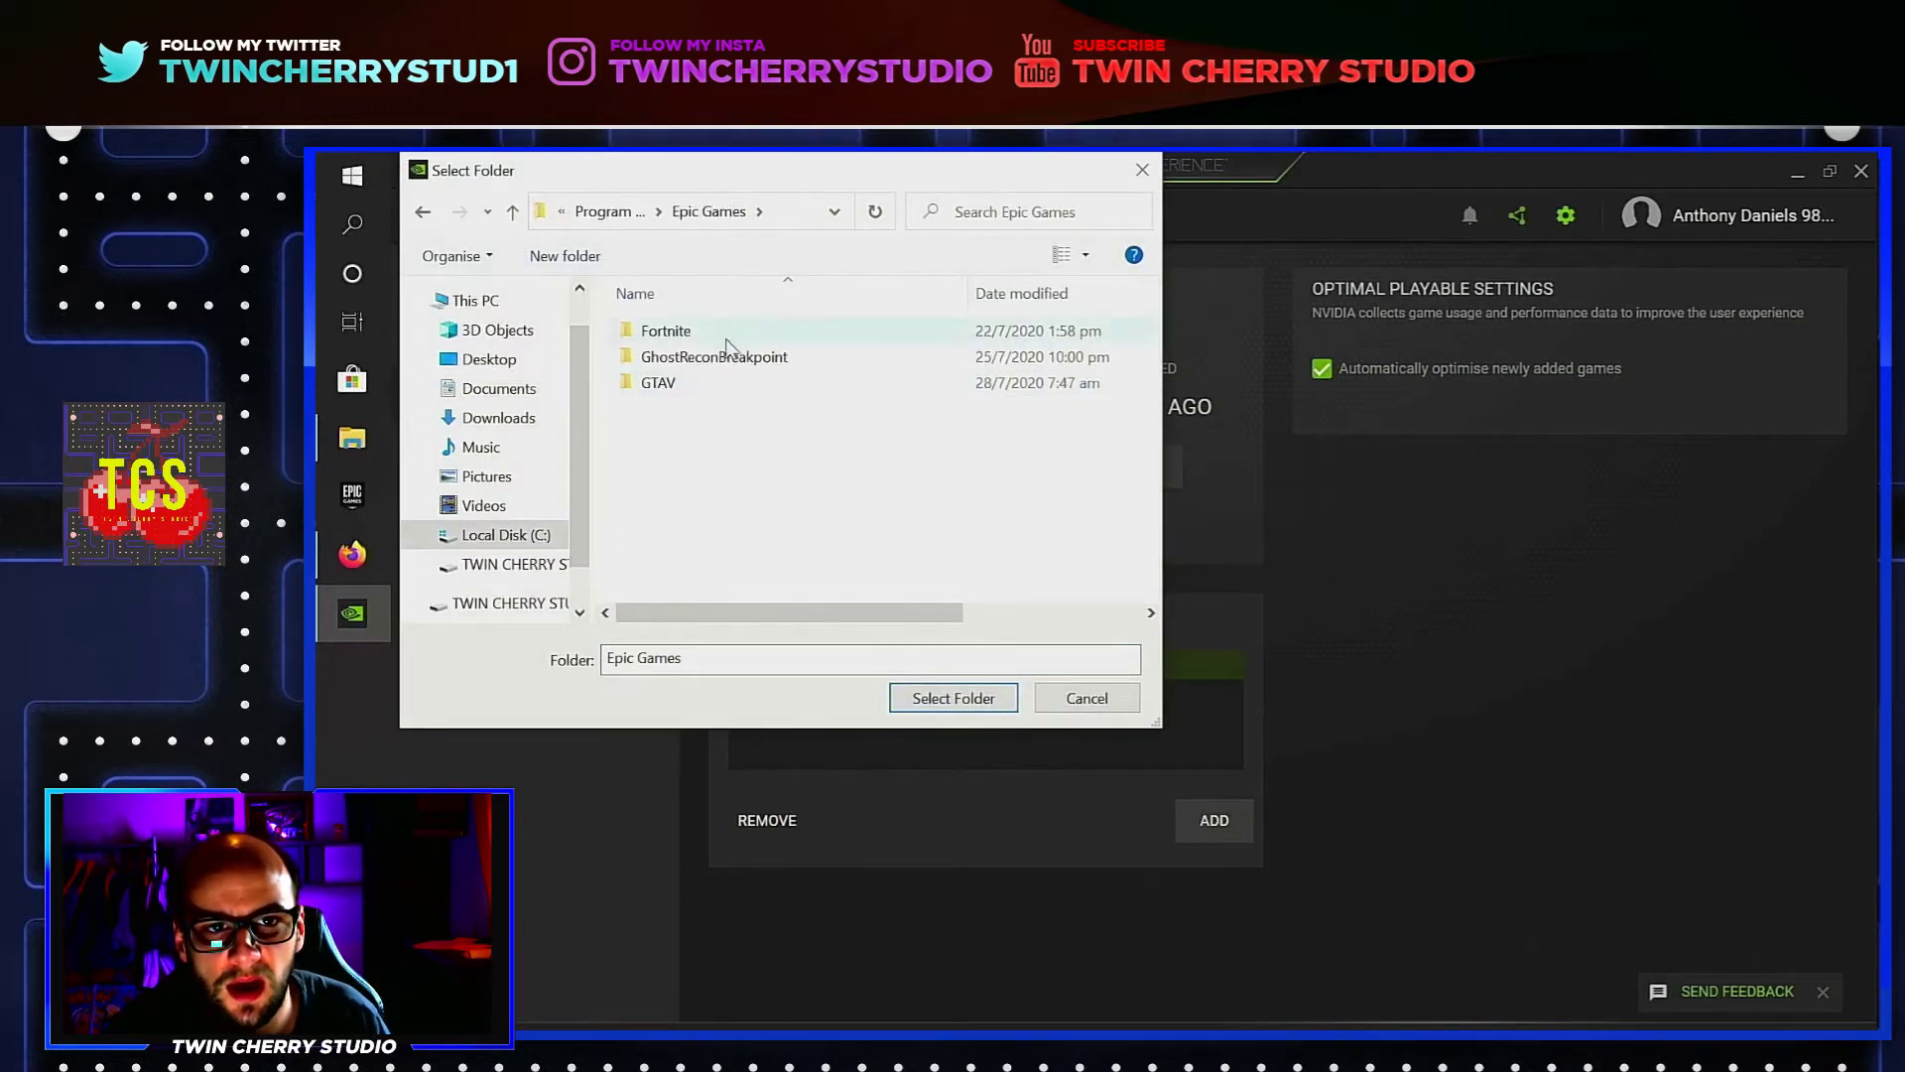
pyautogui.click(1047, 706)
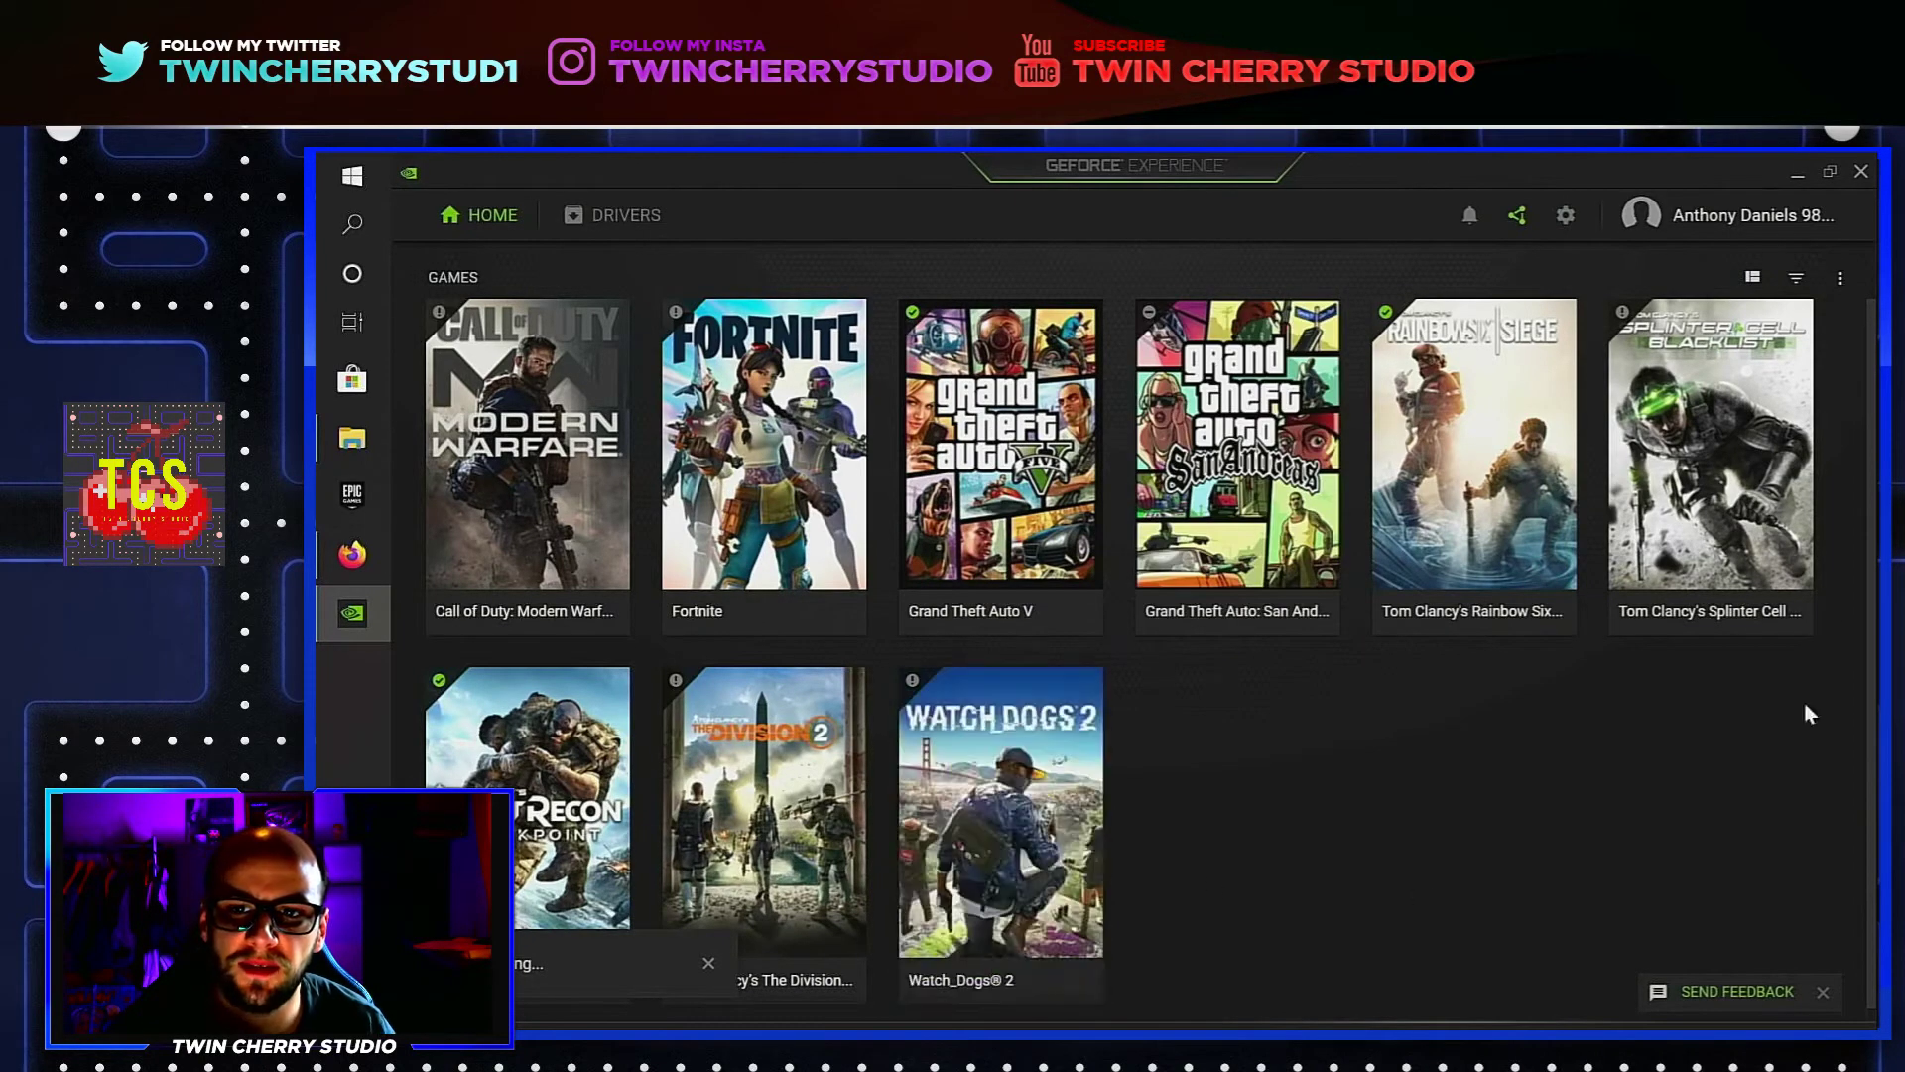
# - Open GTA San Andreas details, review its settings table, and open its custom optimisation settings
pyautogui.moveTo(1232, 485)
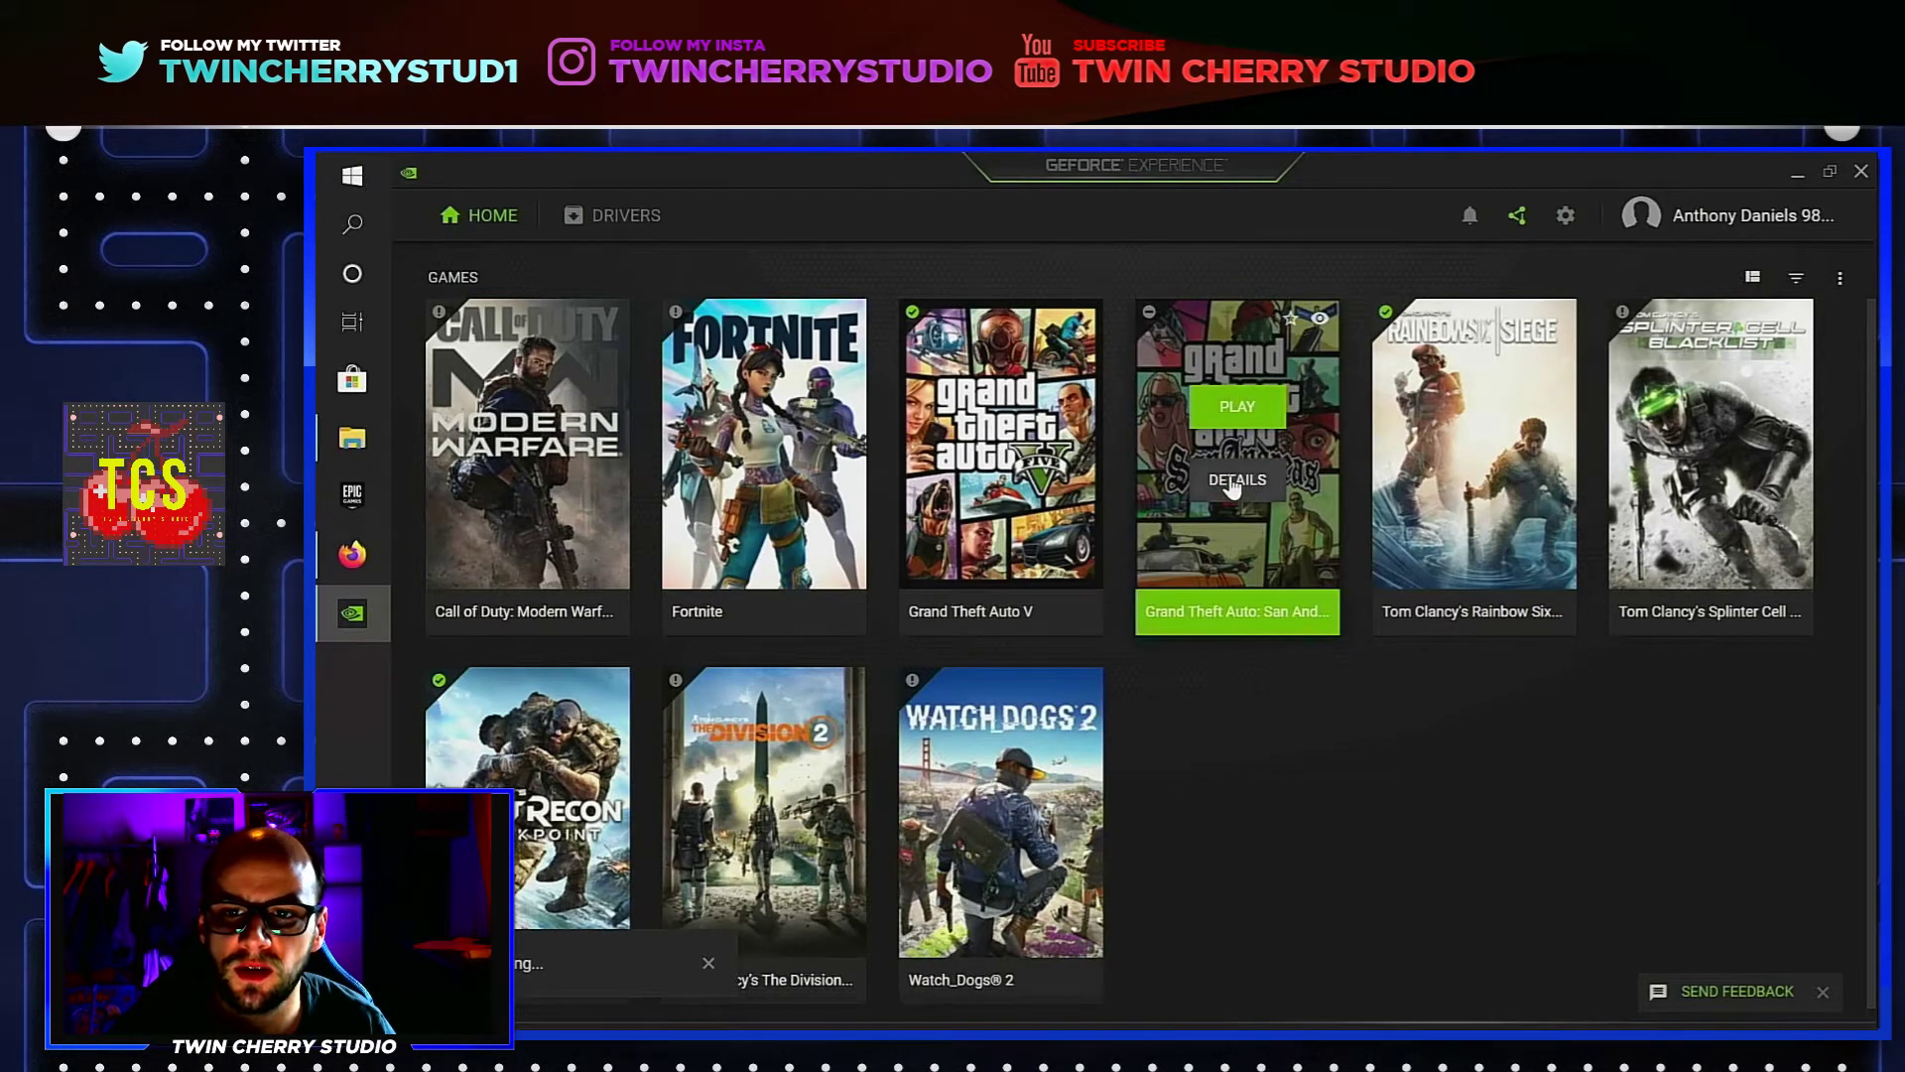
pyautogui.click(1232, 482)
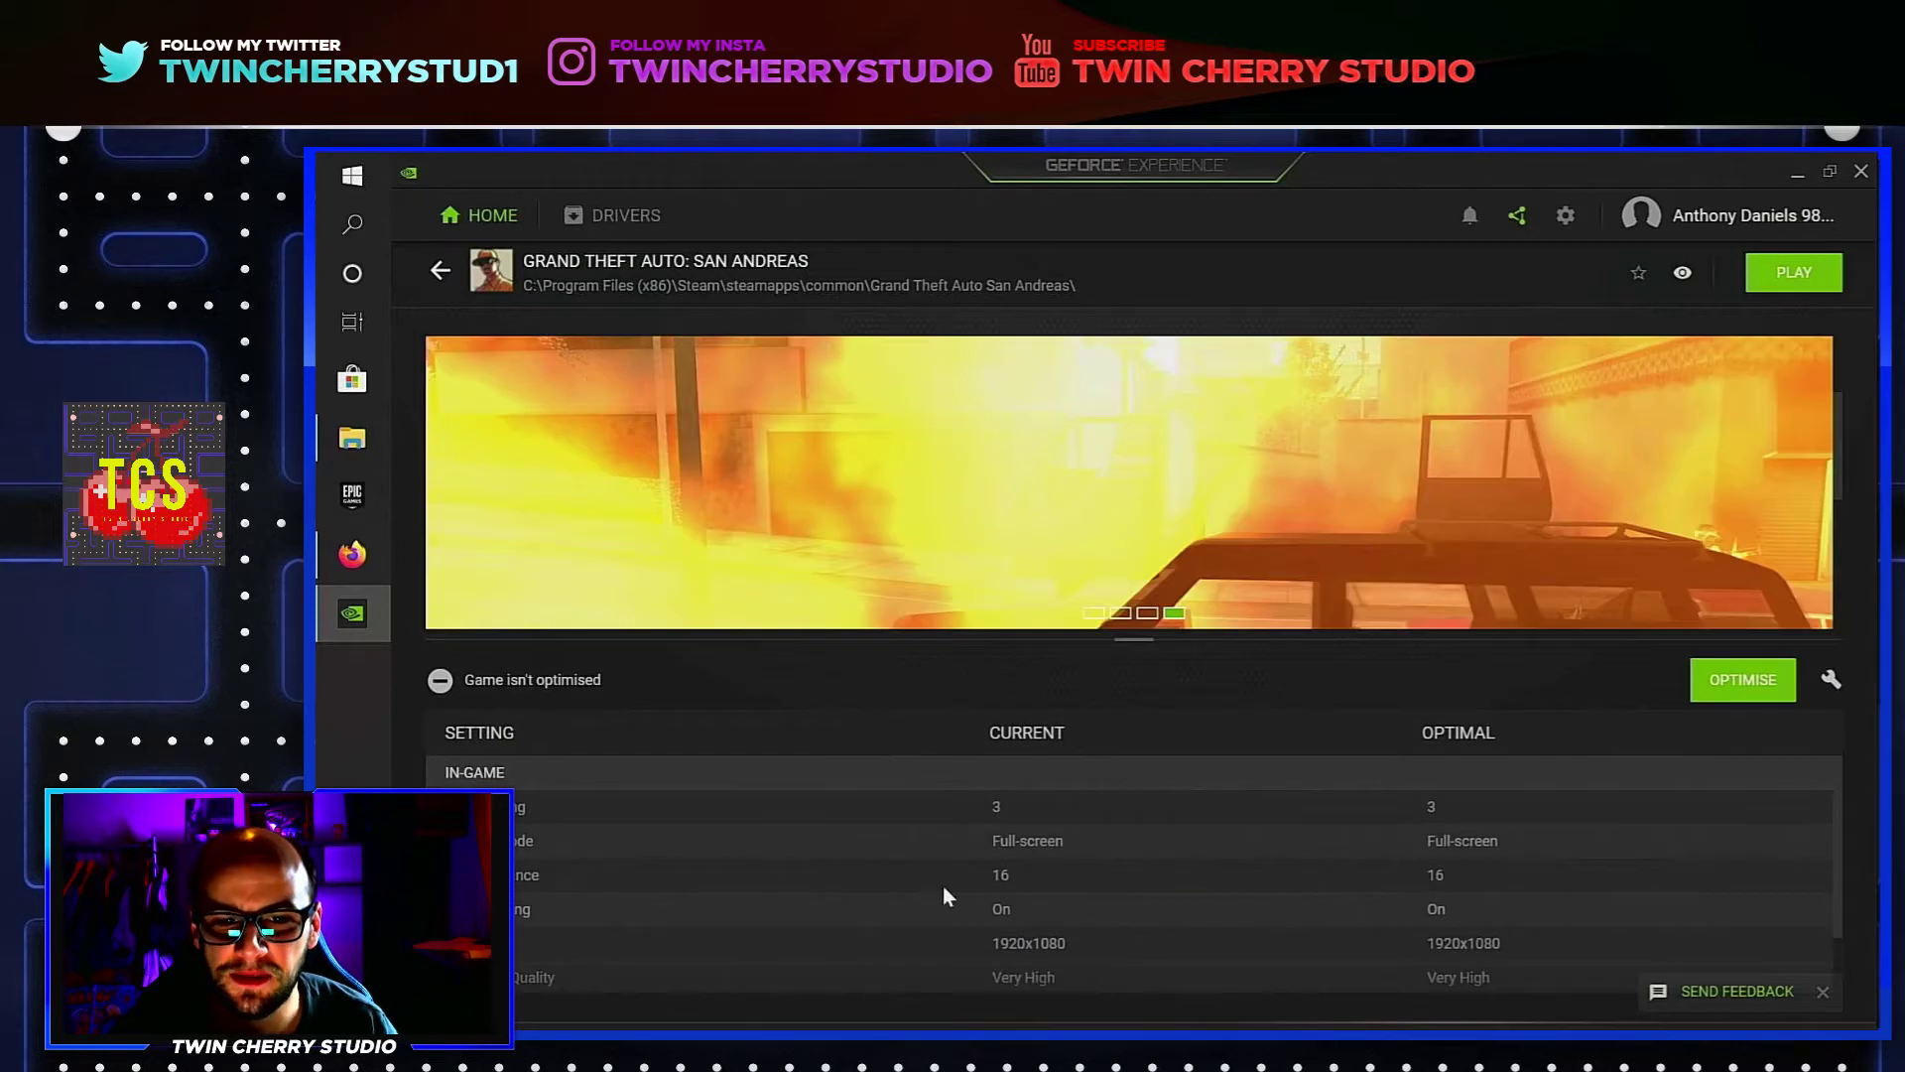
pyautogui.scroll(-1, 1047, 816)
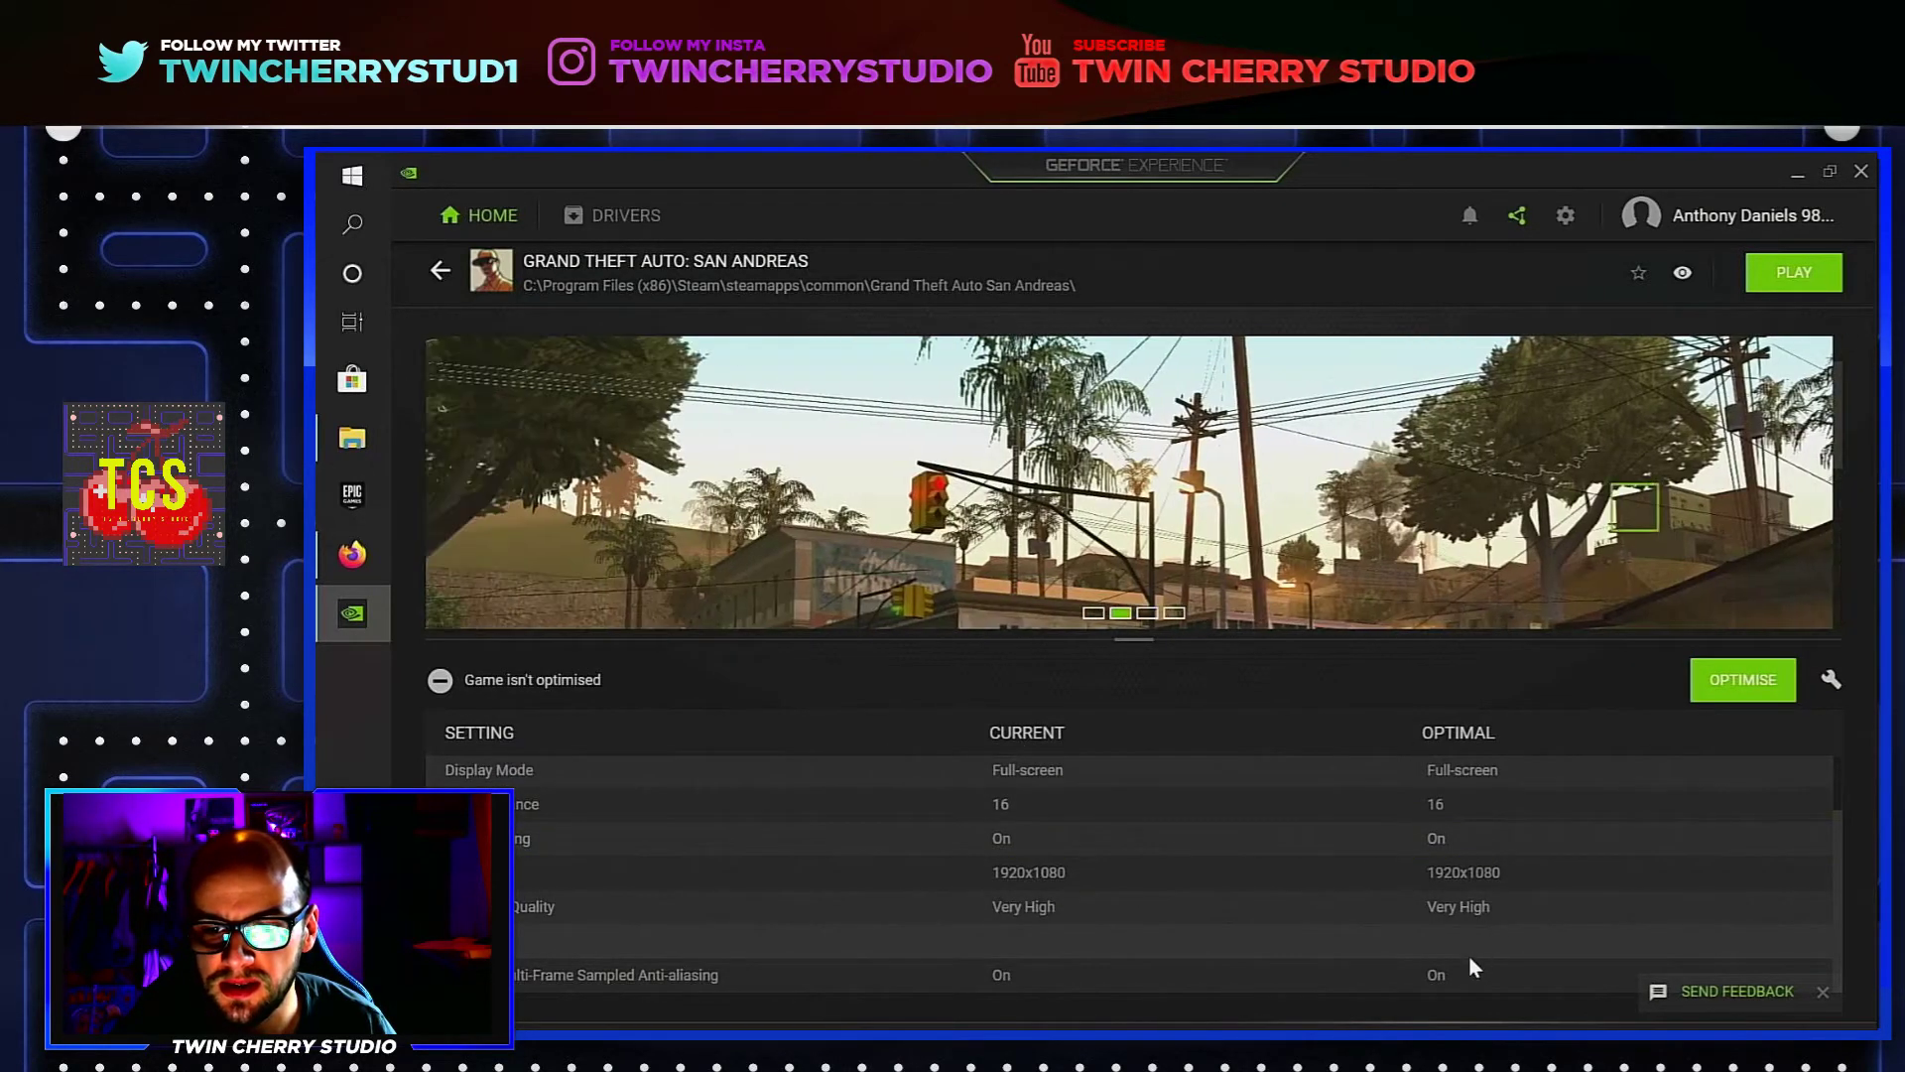
pyautogui.moveTo(1455, 971)
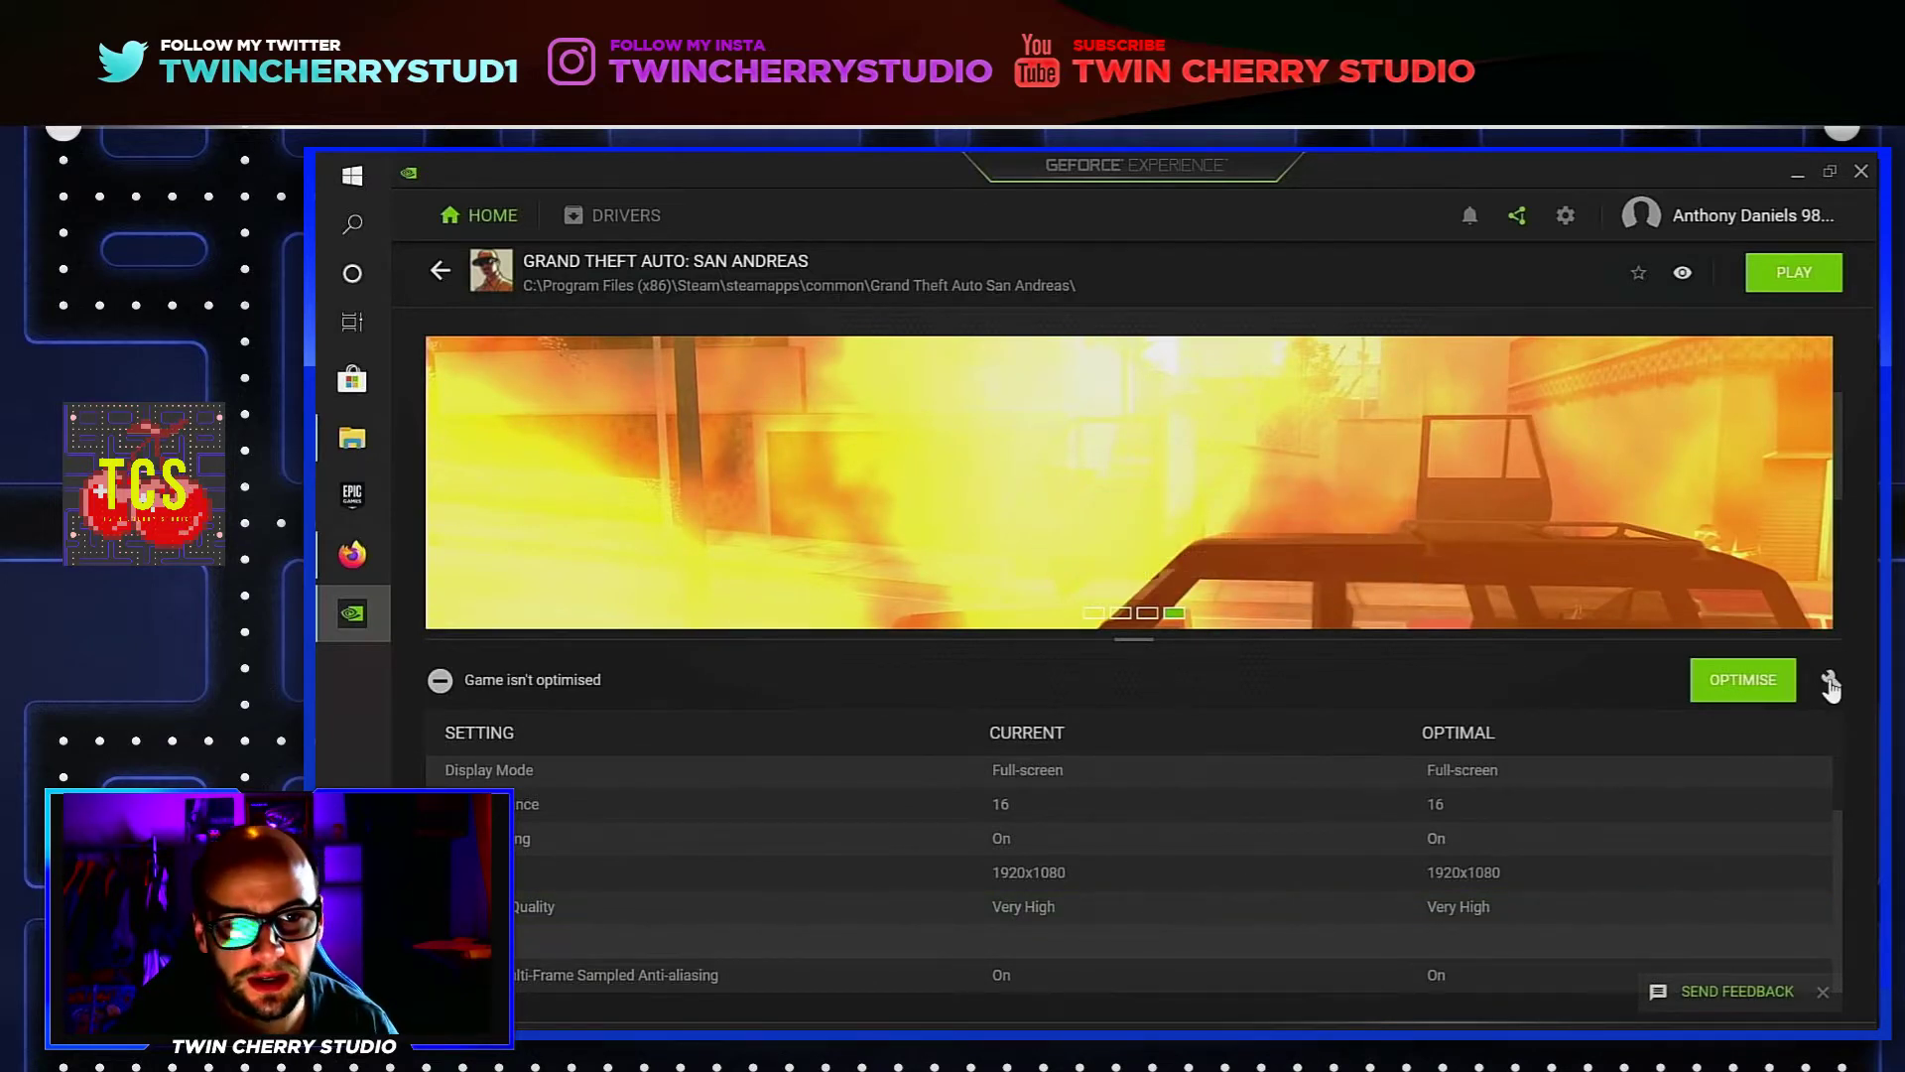
pyautogui.click(1831, 683)
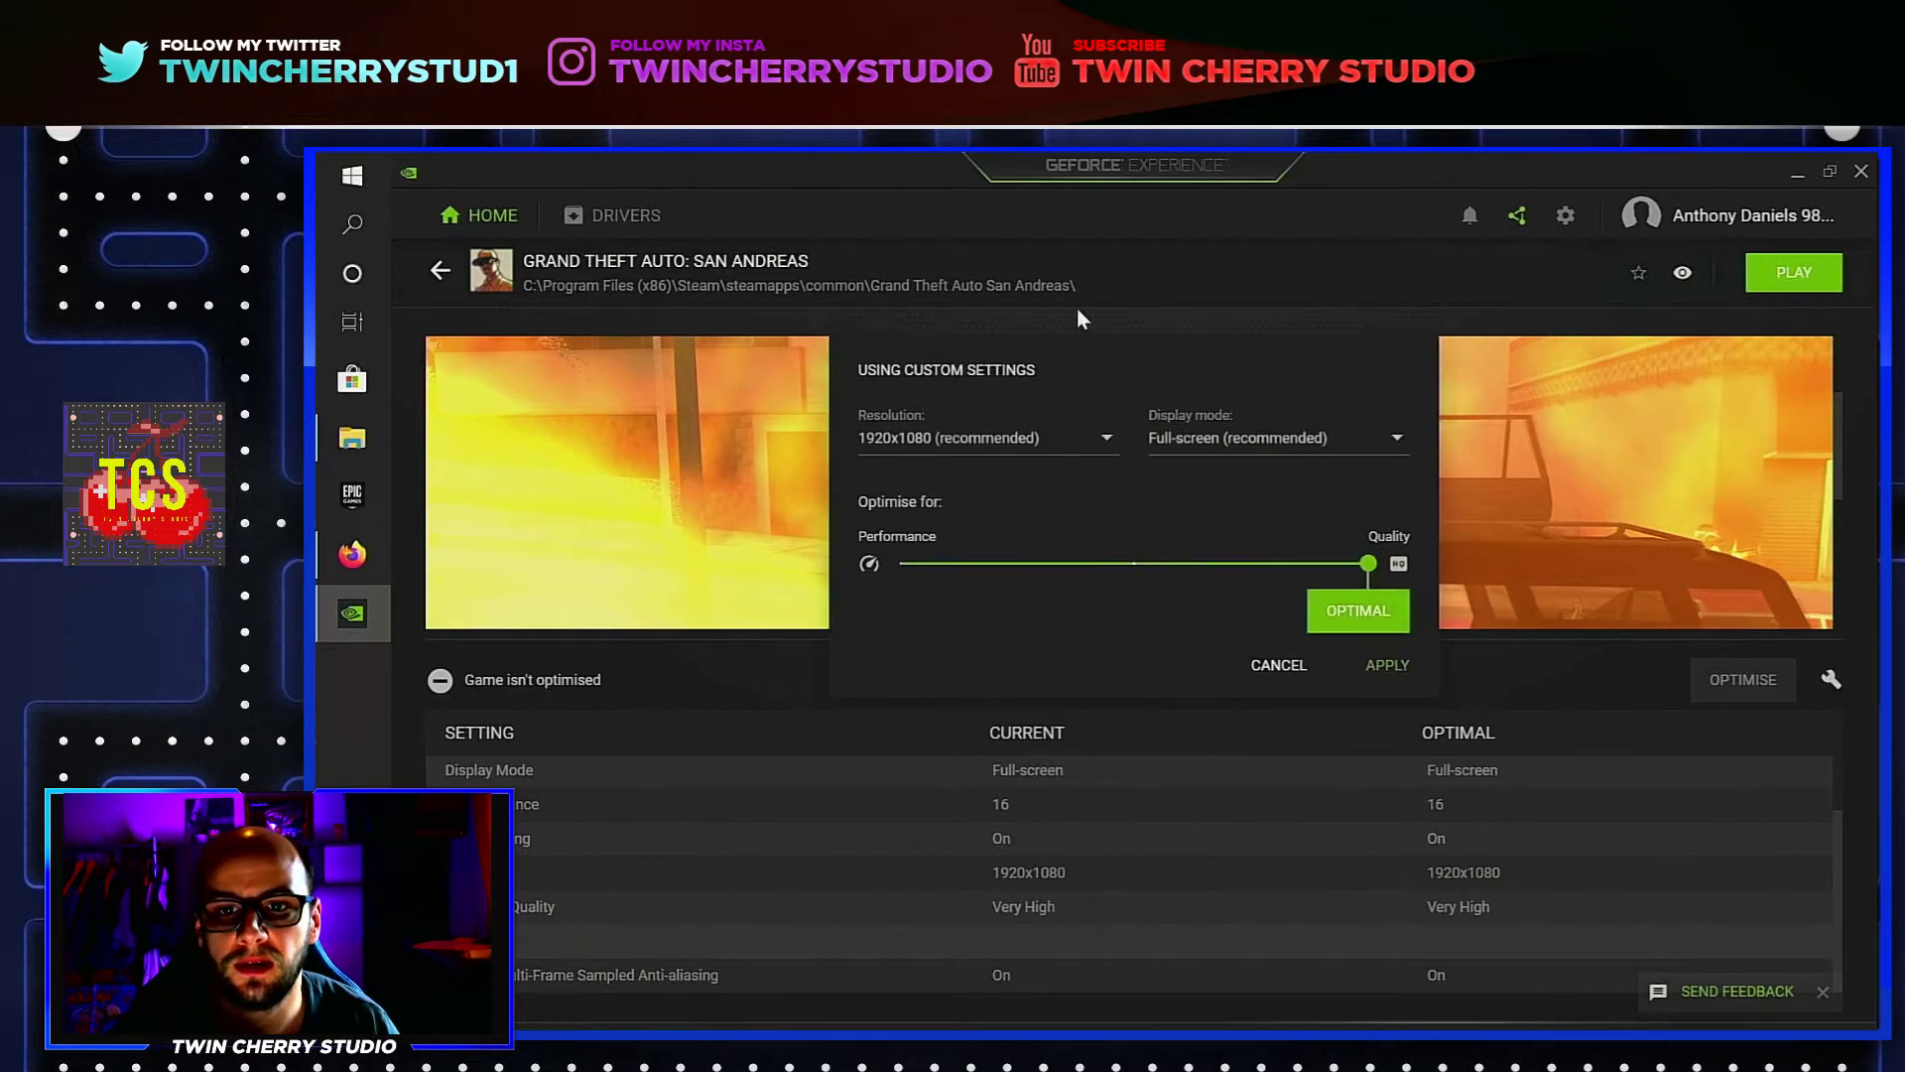
# - Keep 1920x1080, set the Performance/Quality slider to full Quality, and apply for San Andreas
pyautogui.click(1120, 453)
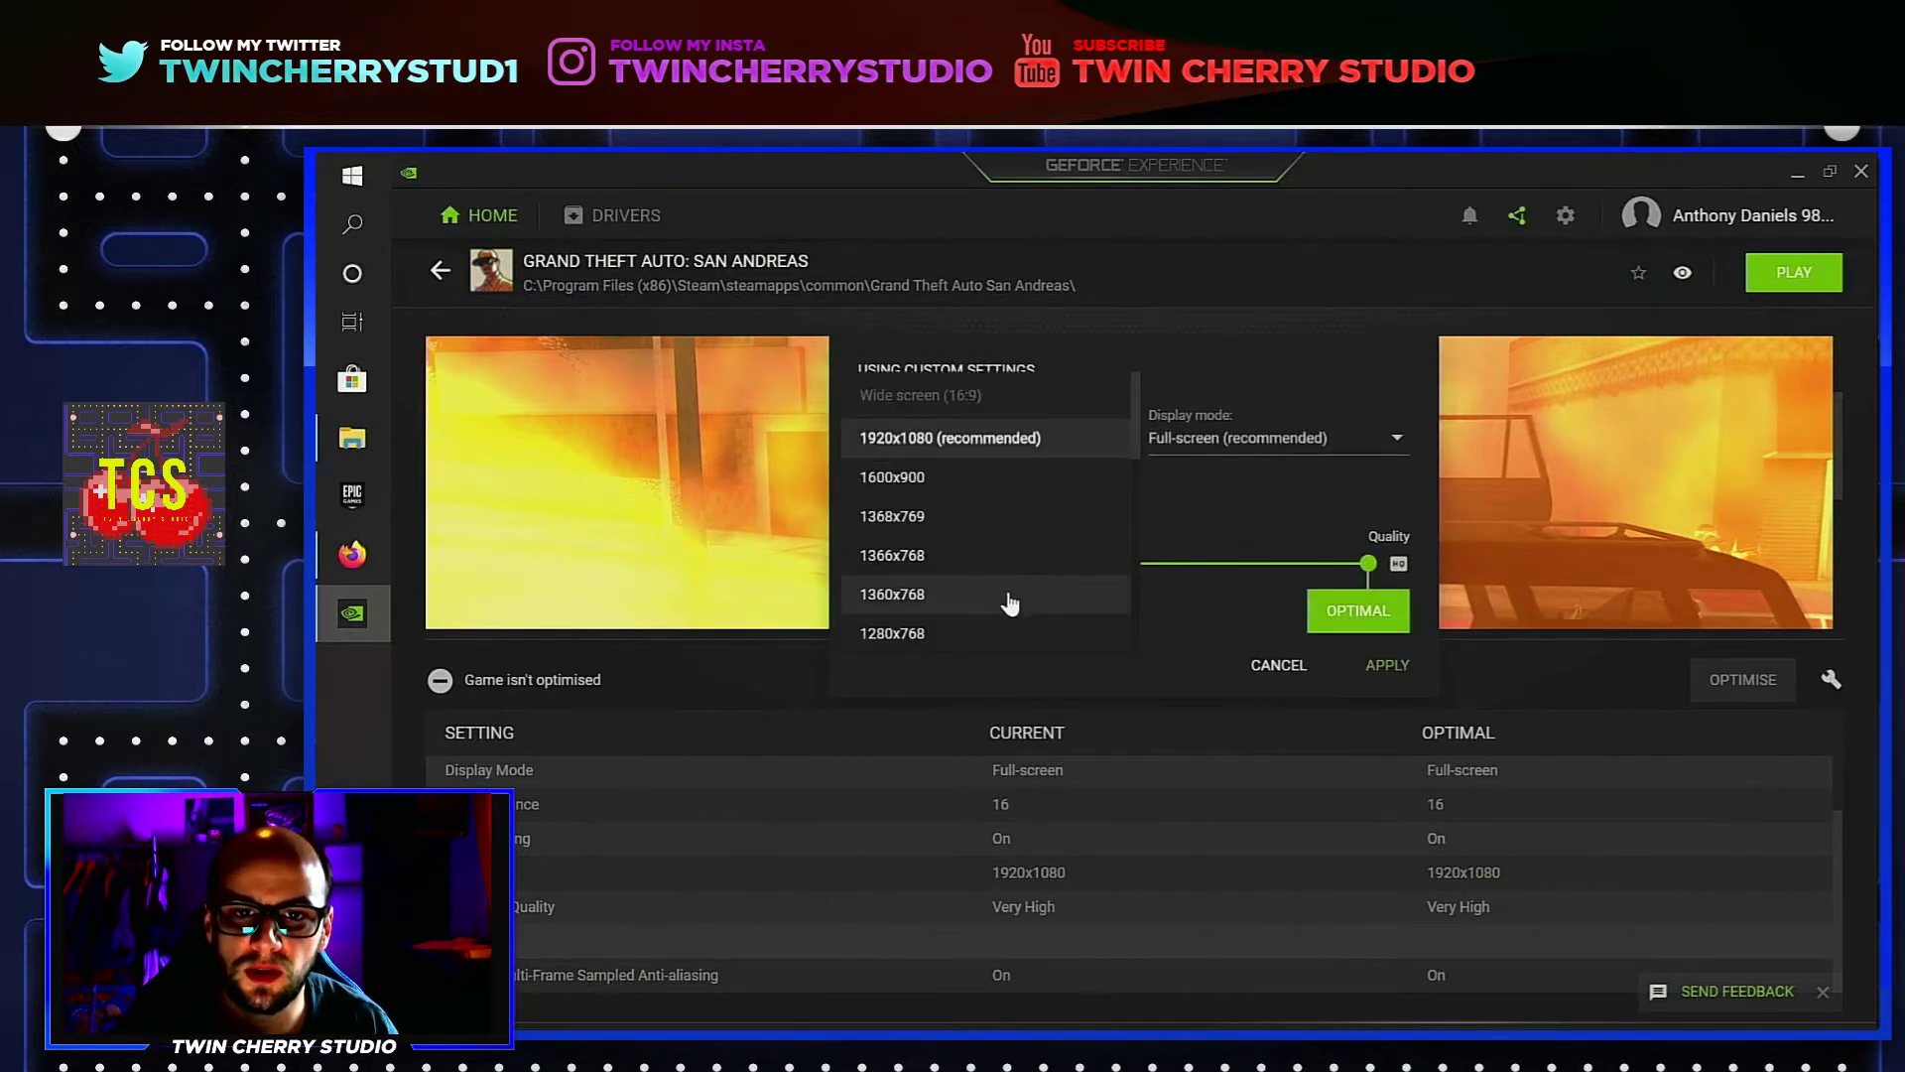
pyautogui.click(975, 442)
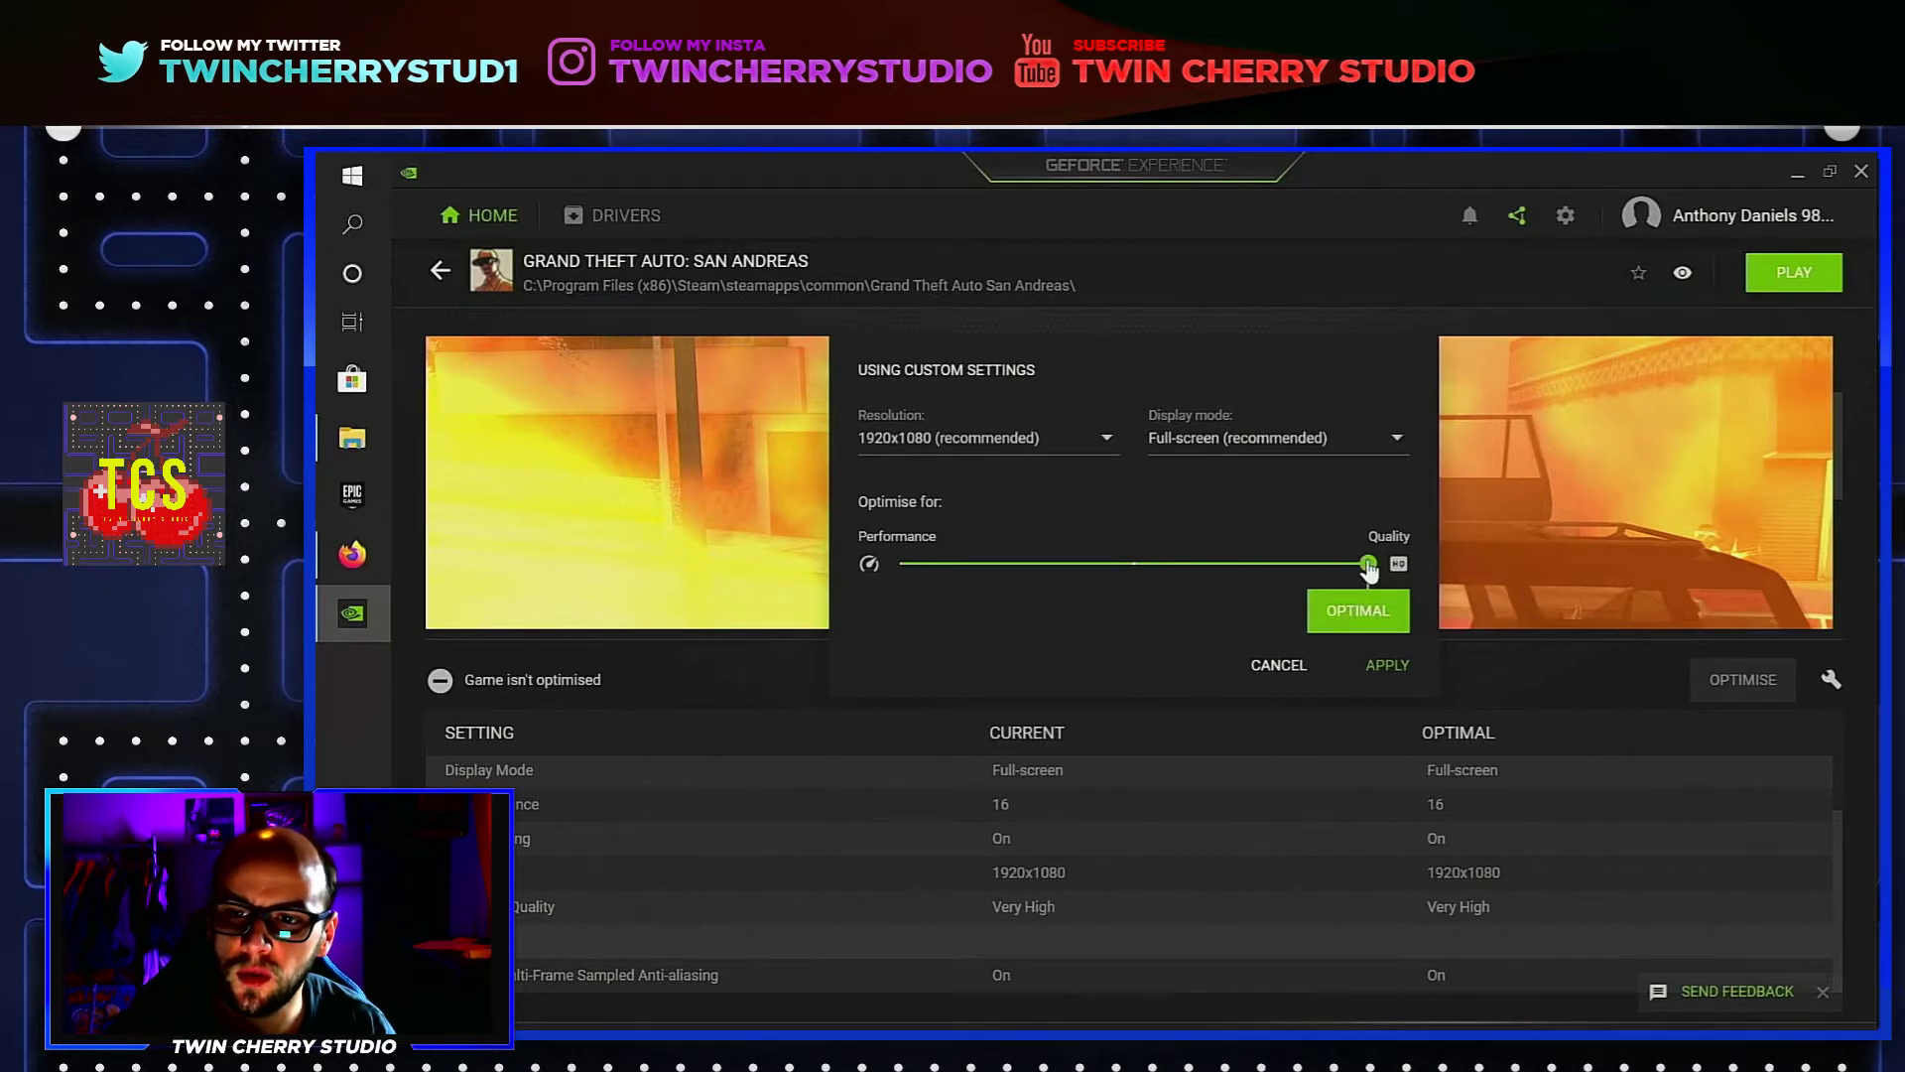
pyautogui.moveTo(1368, 566); pyautogui.dragTo(900, 576)
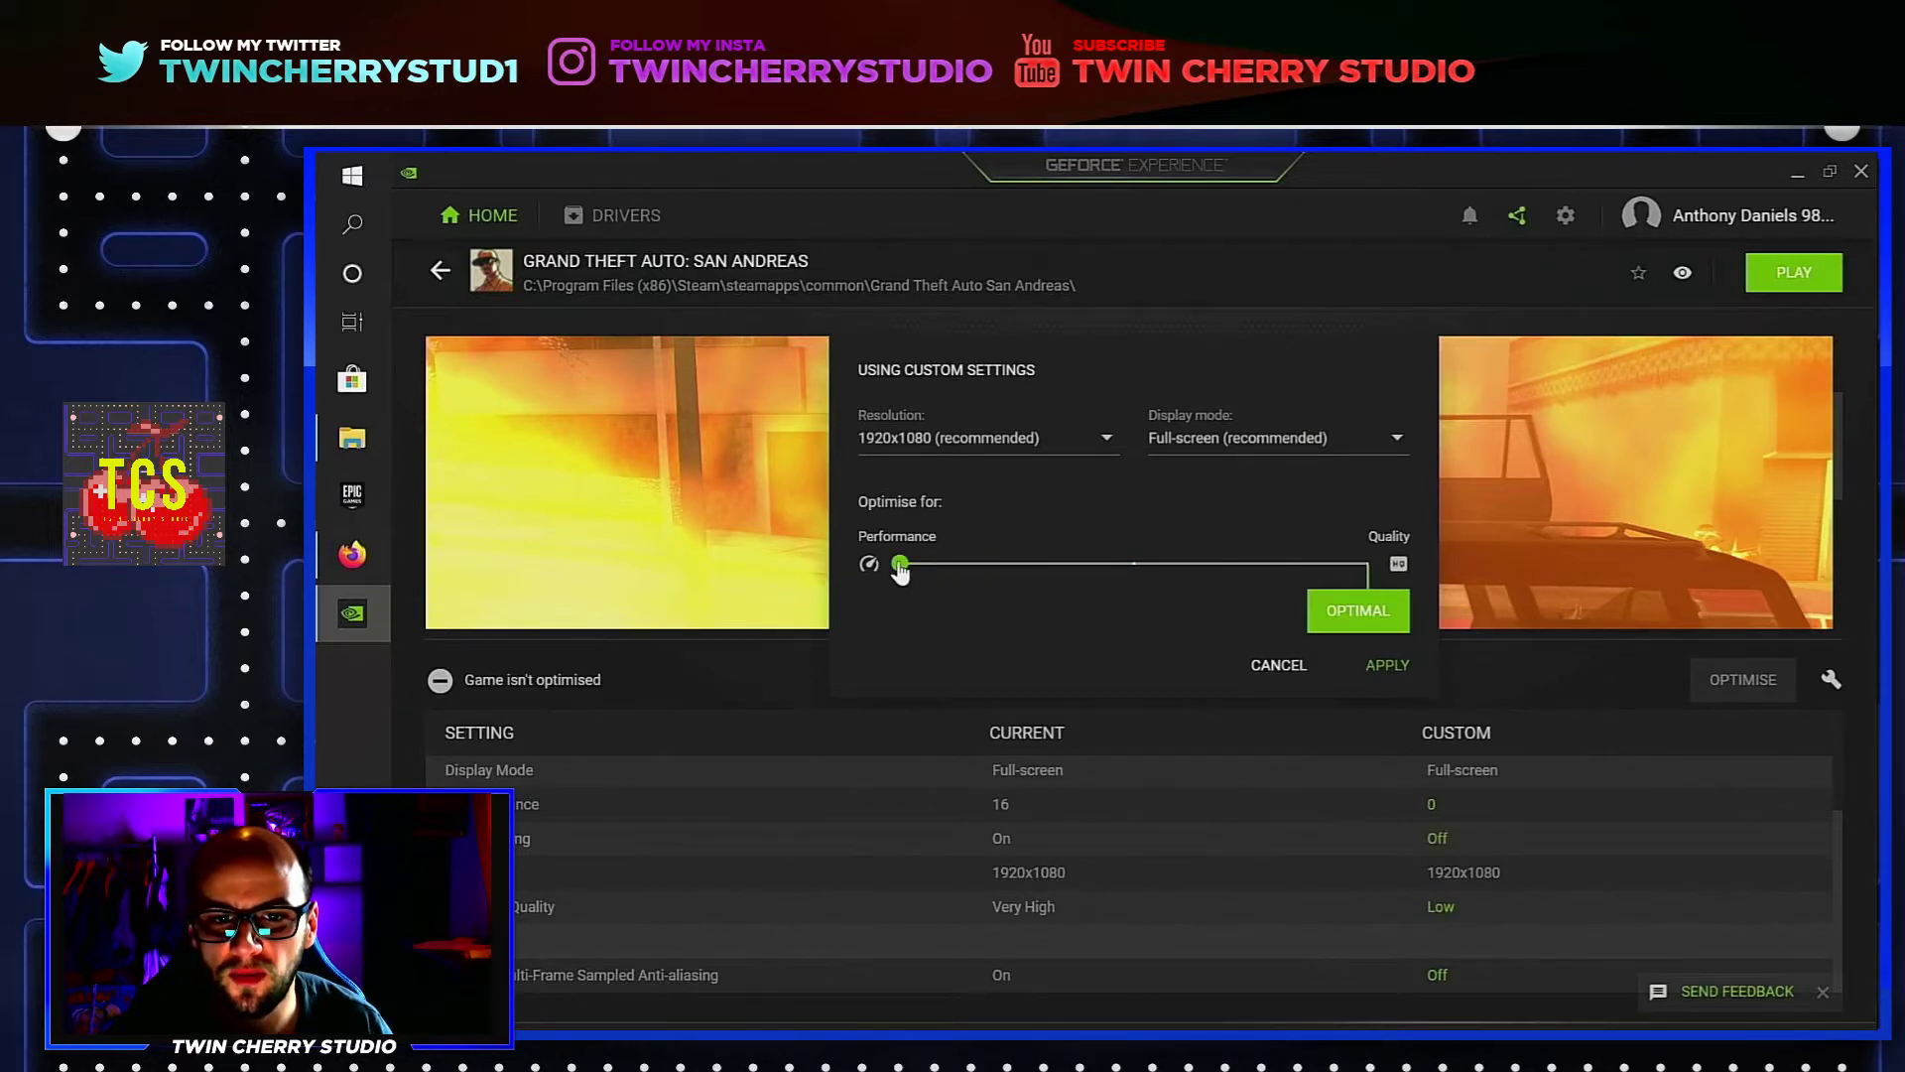
pyautogui.moveTo(901, 571)
pyautogui.mouseDown()
pyautogui.moveTo(1366, 563)
pyautogui.moveTo(879, 560)
pyautogui.mouseUp()
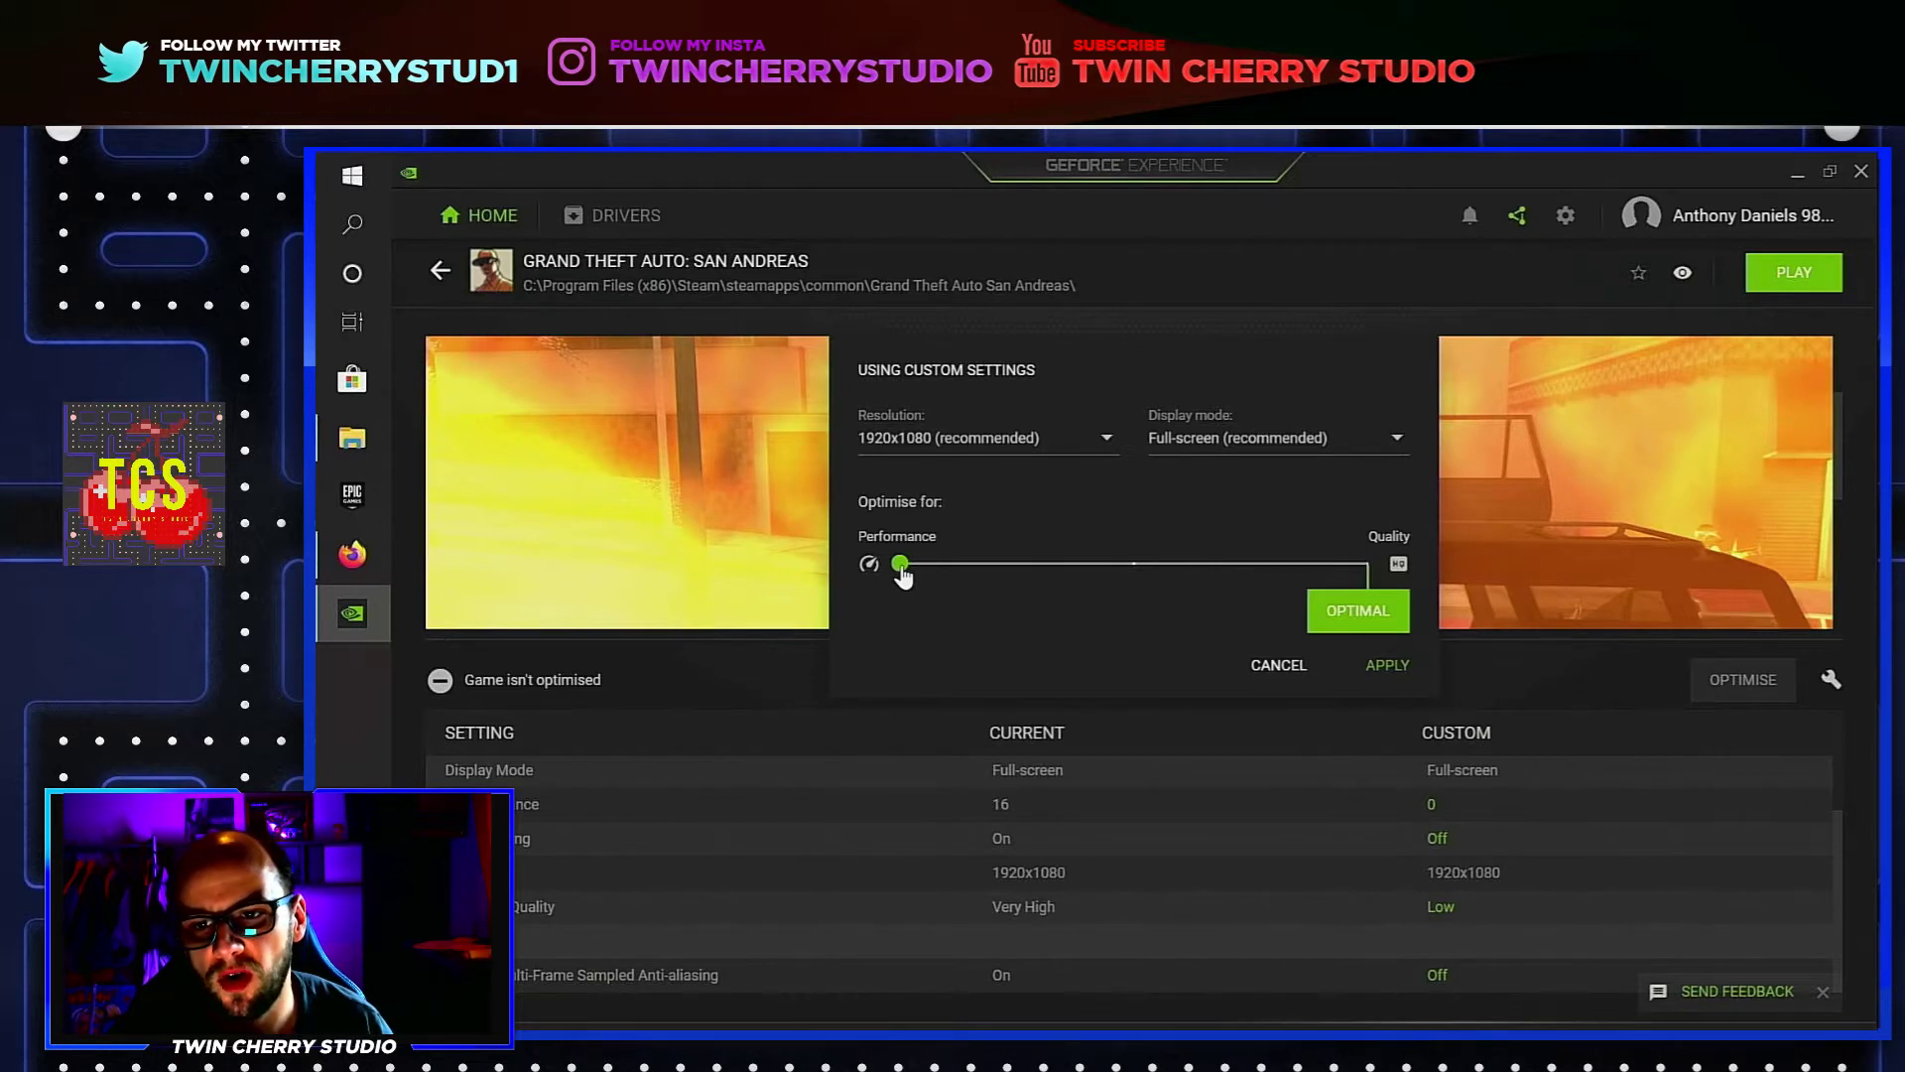
pyautogui.moveTo(902, 571); pyautogui.dragTo(1431, 550)
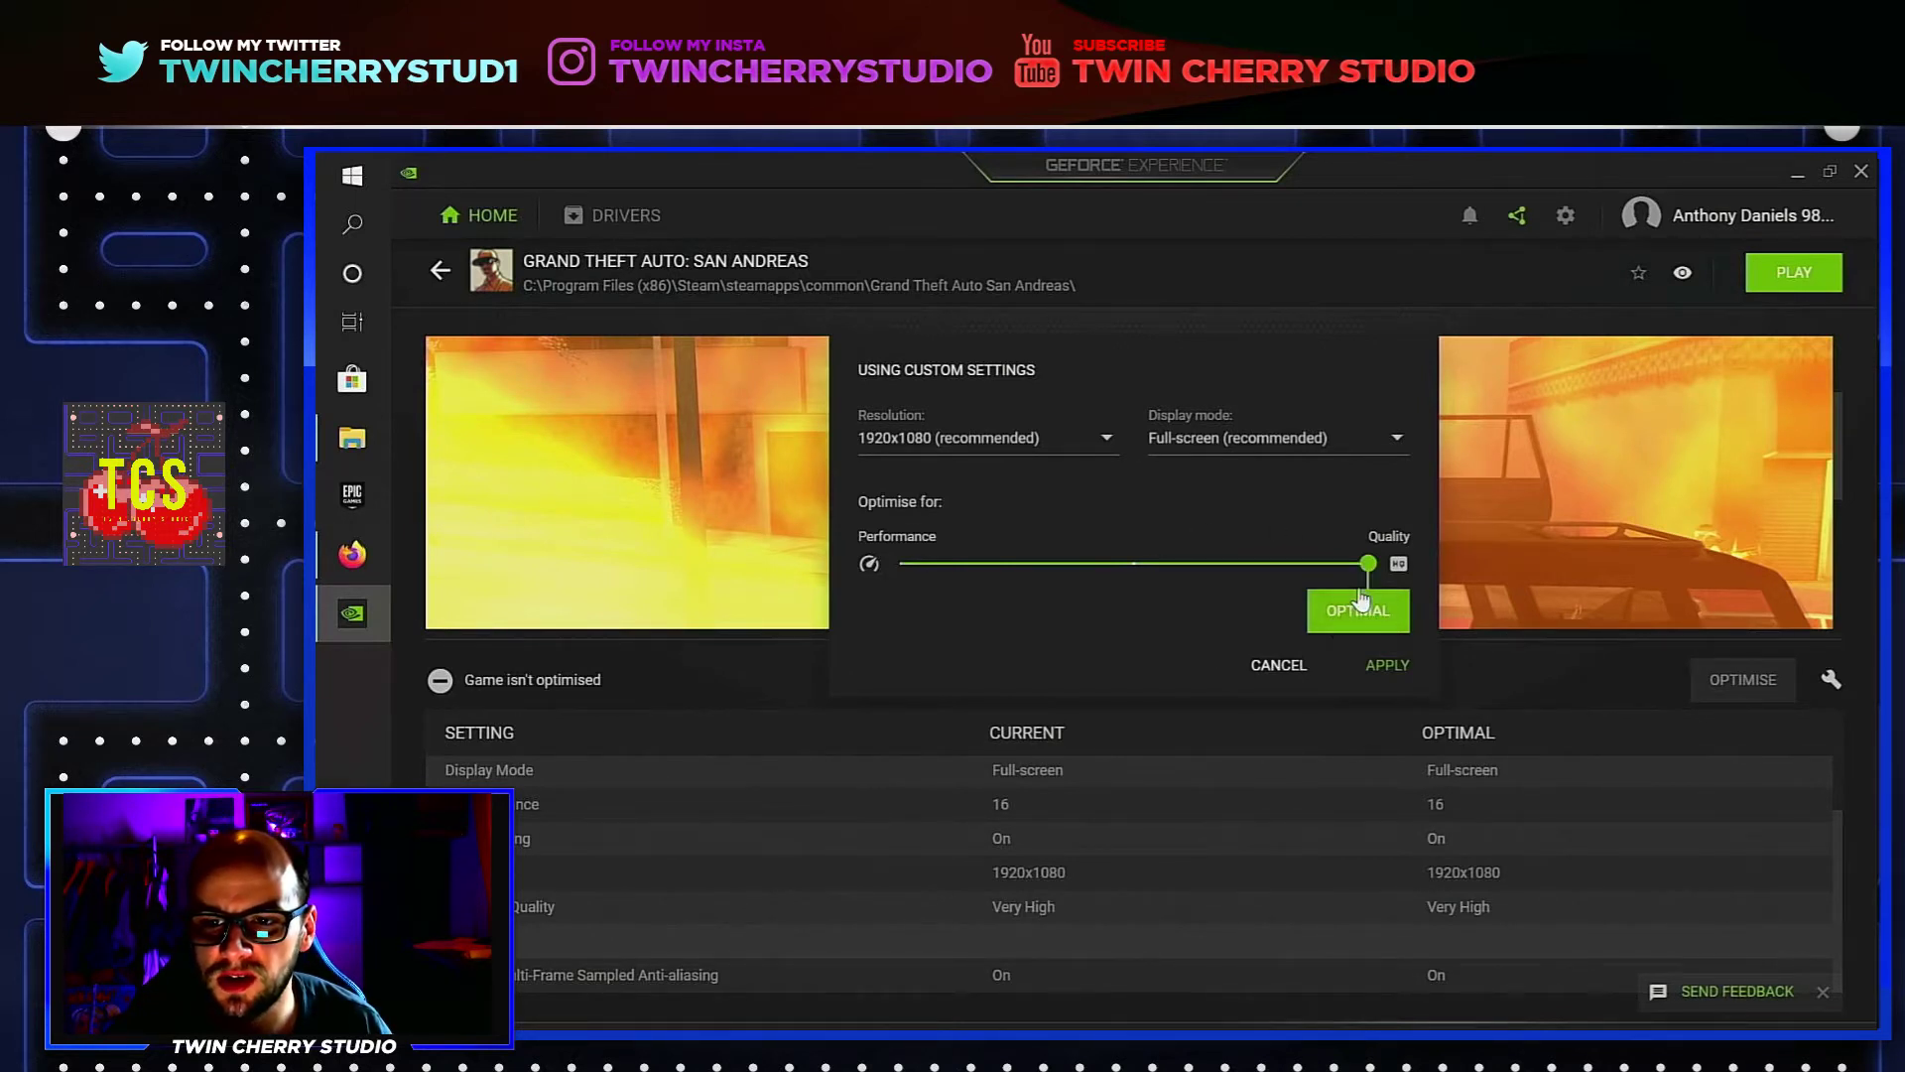
pyautogui.click(1385, 670)
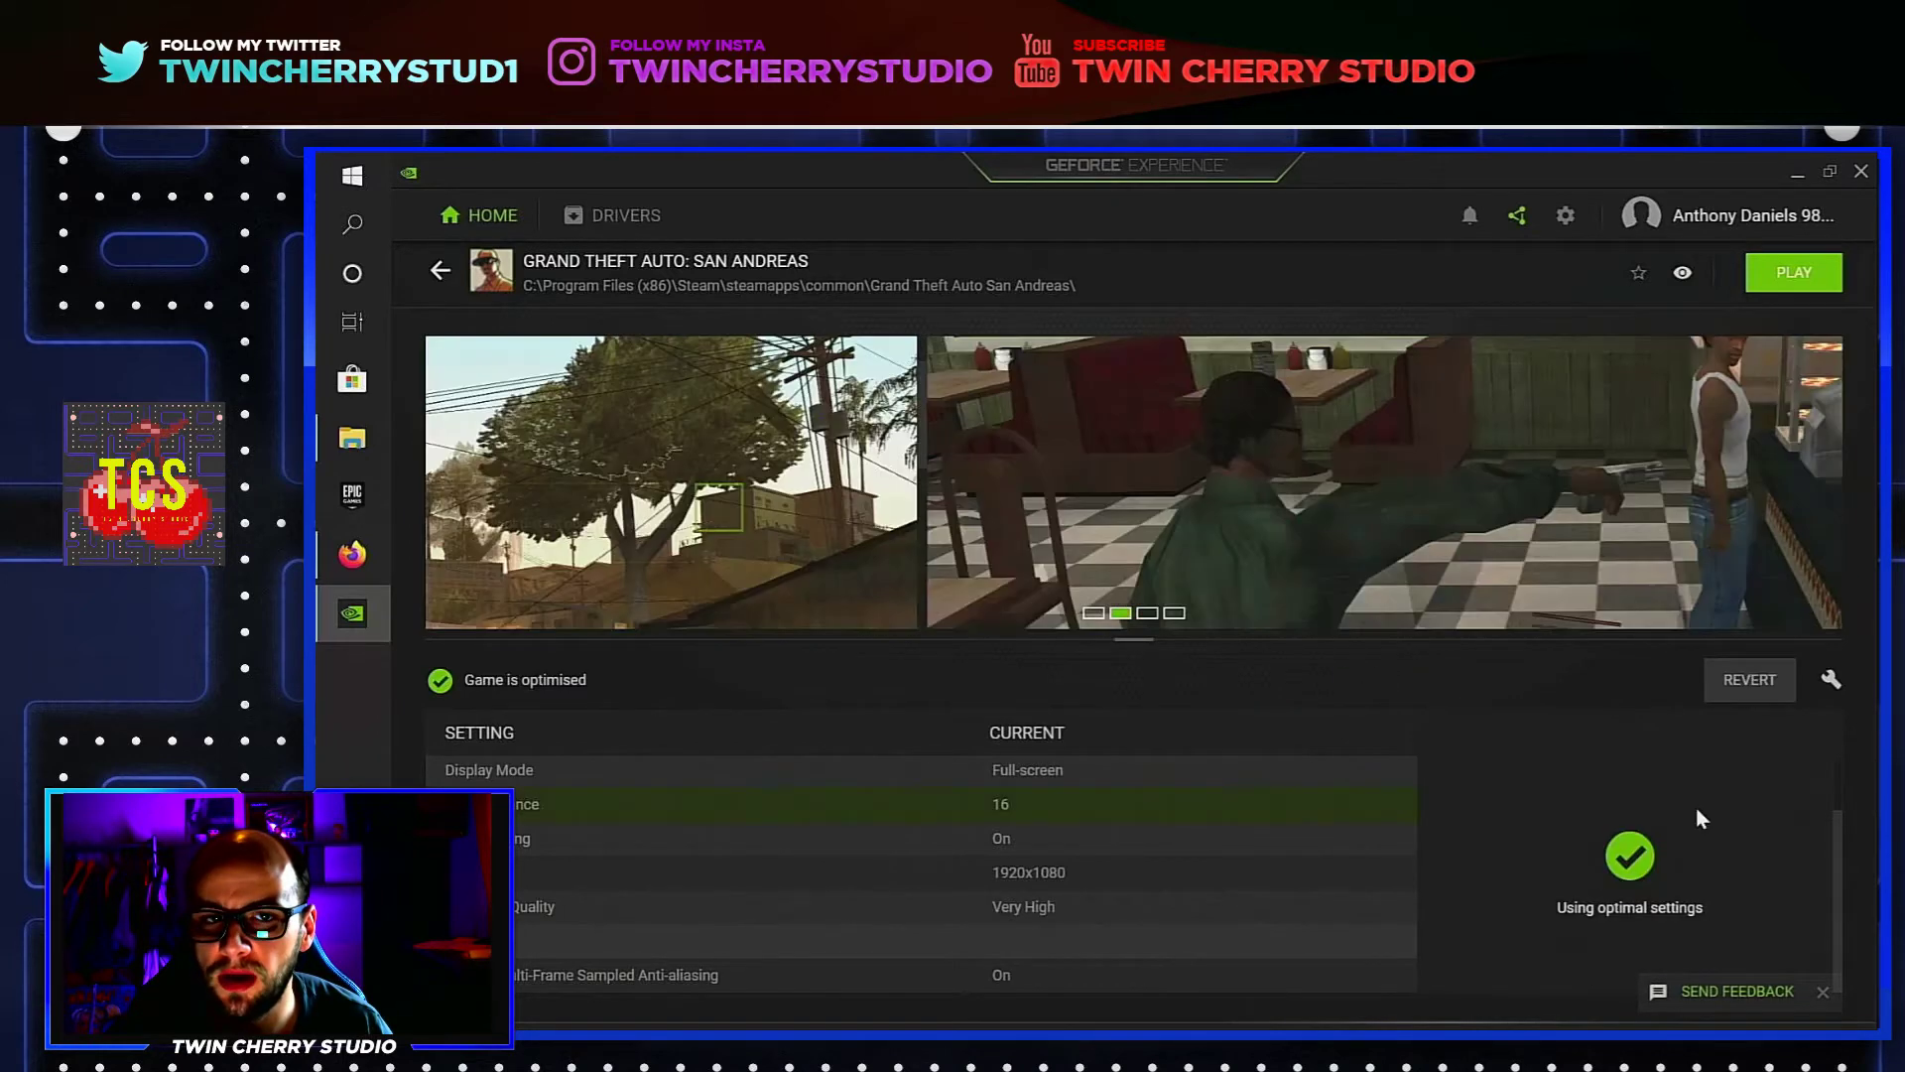
# - Open Watch_Dogs 2 details from the library, review its settings, and open custom optimisation
pyautogui.click(439, 270)
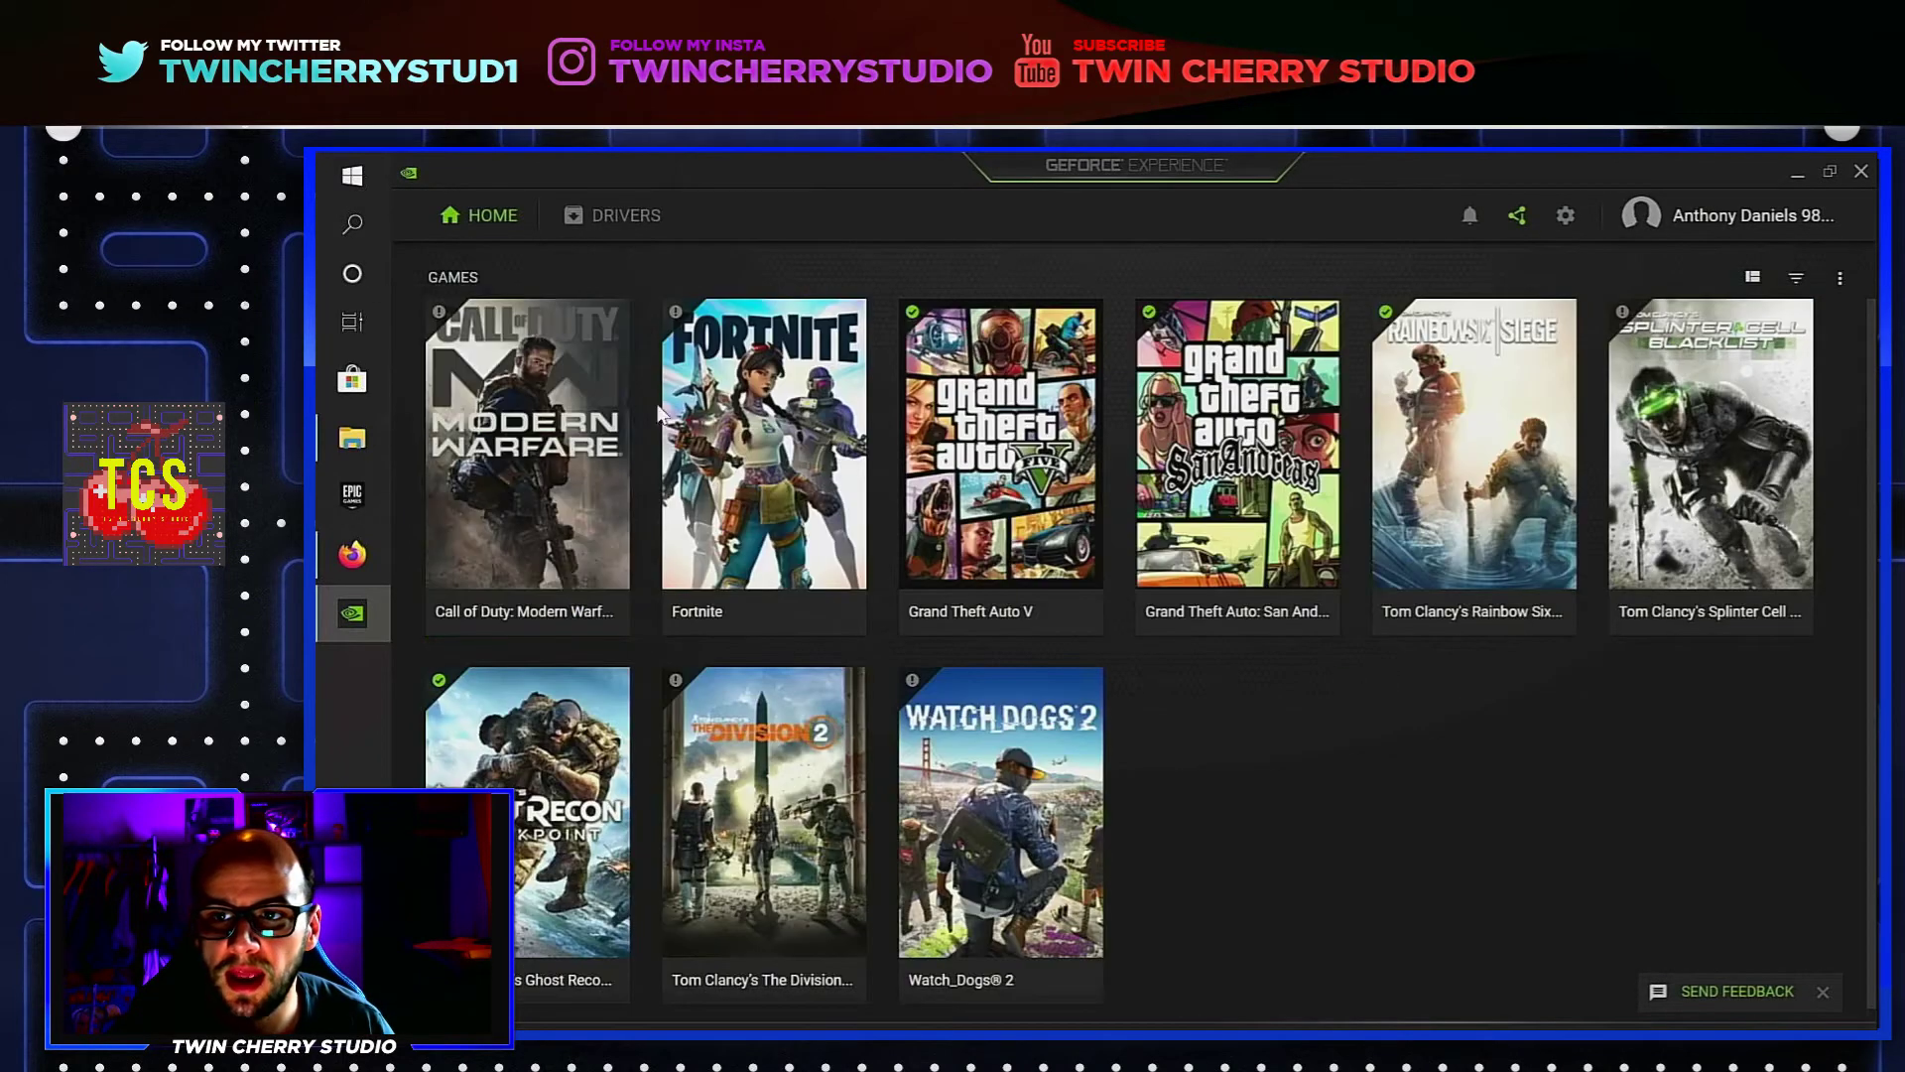
pyautogui.moveTo(1300, 520)
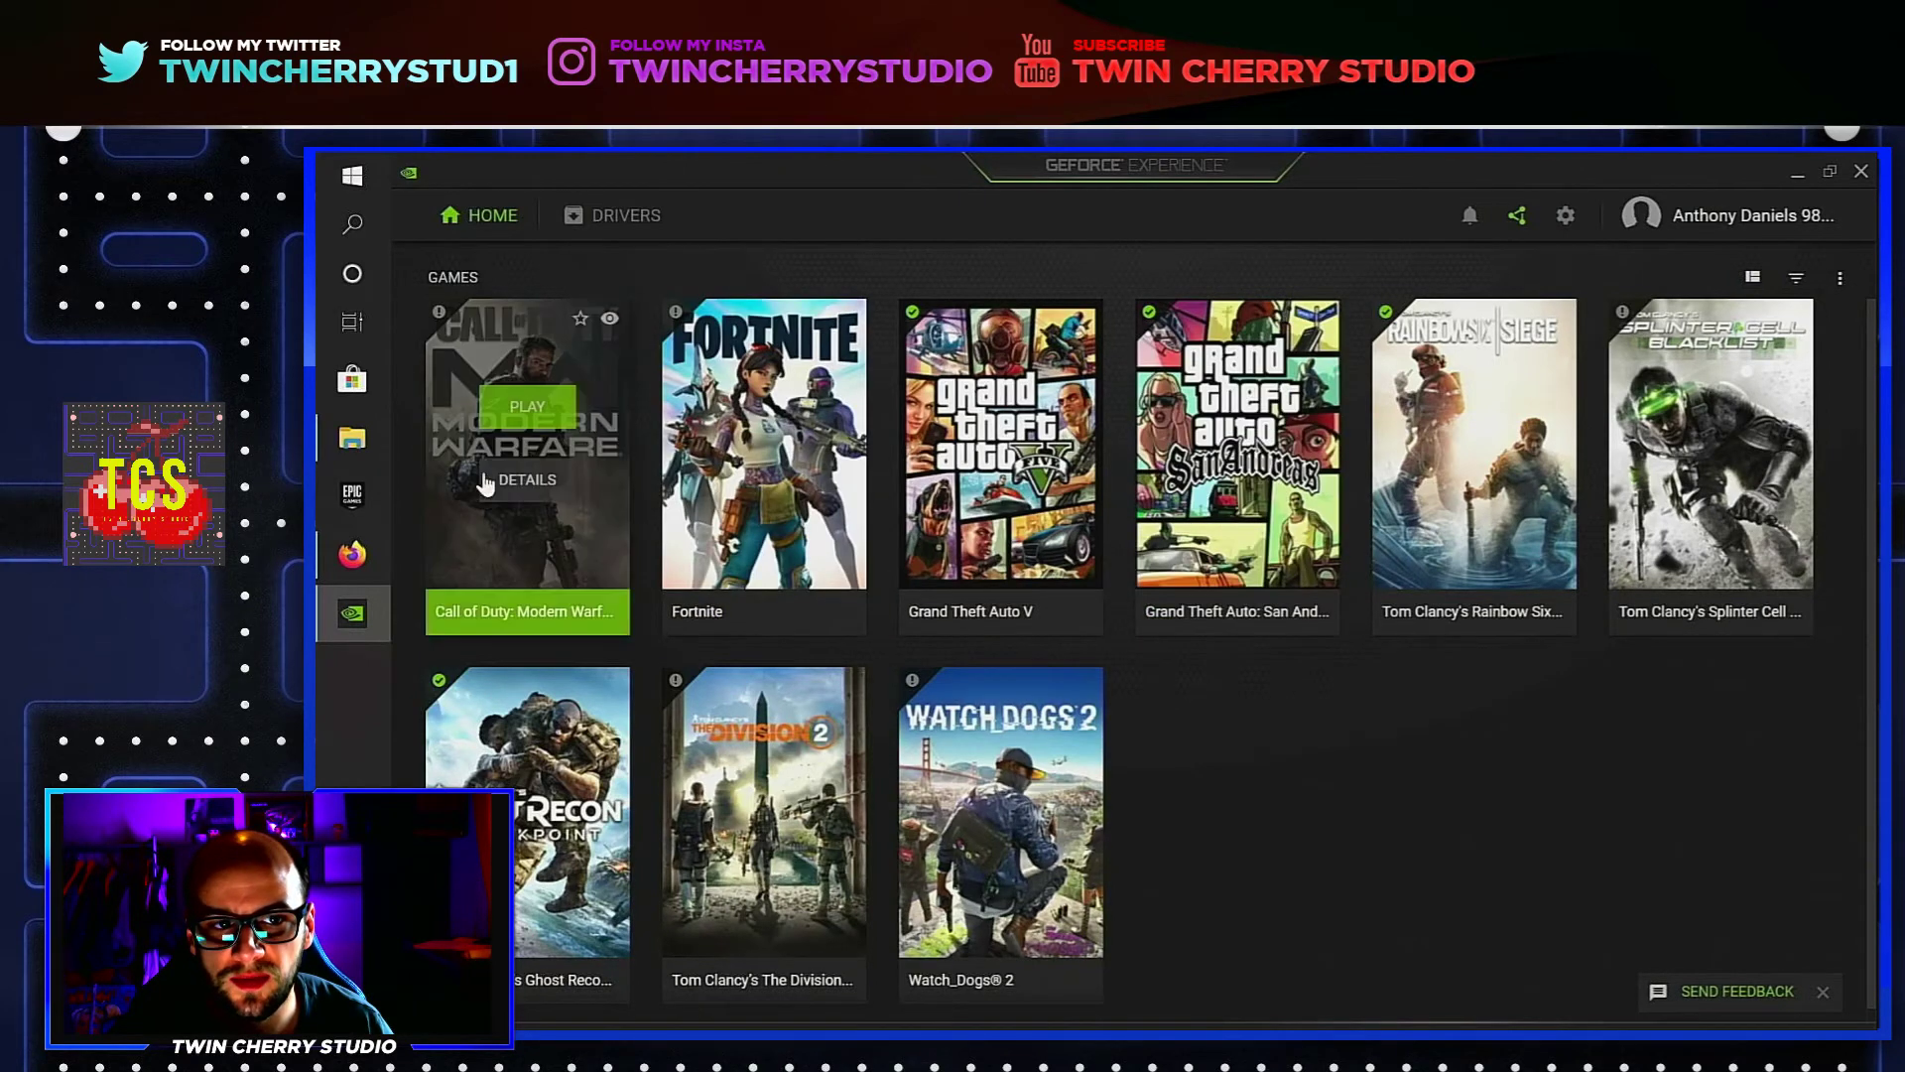
pyautogui.moveTo(984, 854)
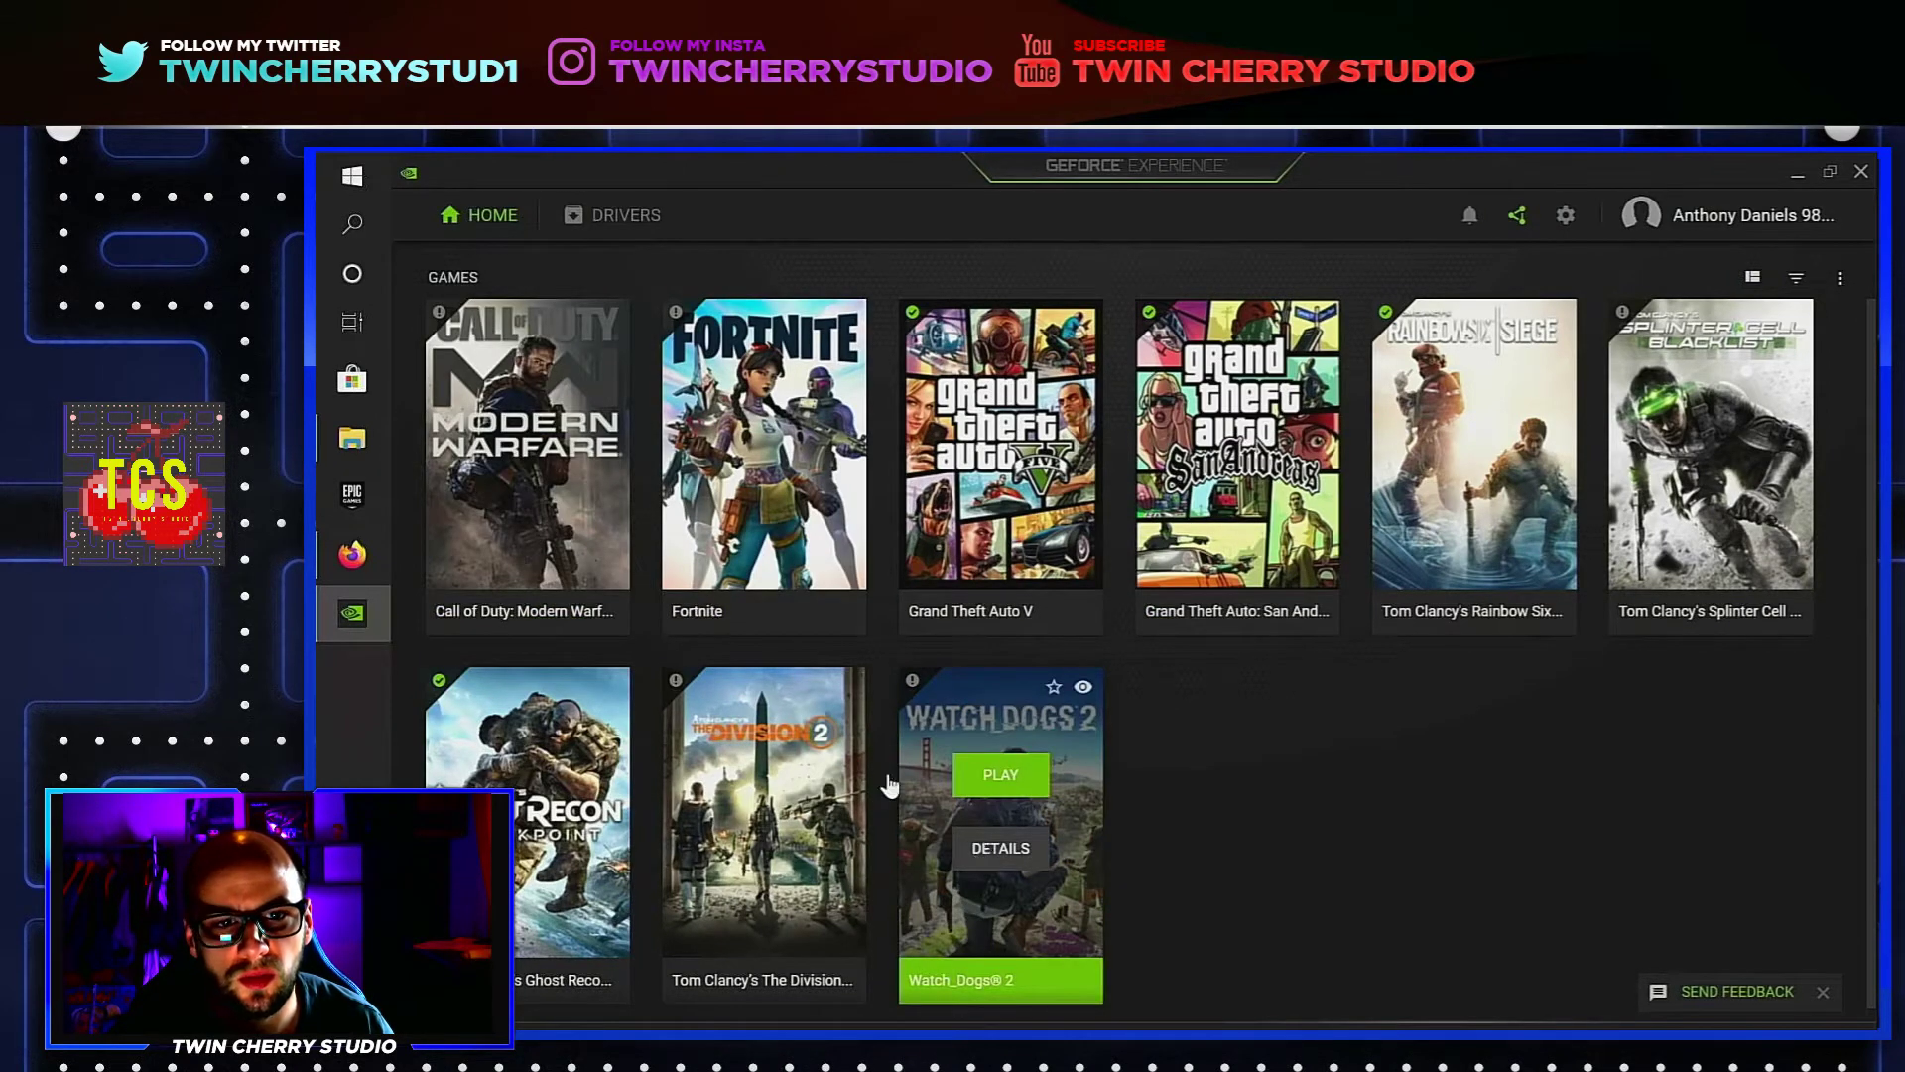
pyautogui.click(1000, 848)
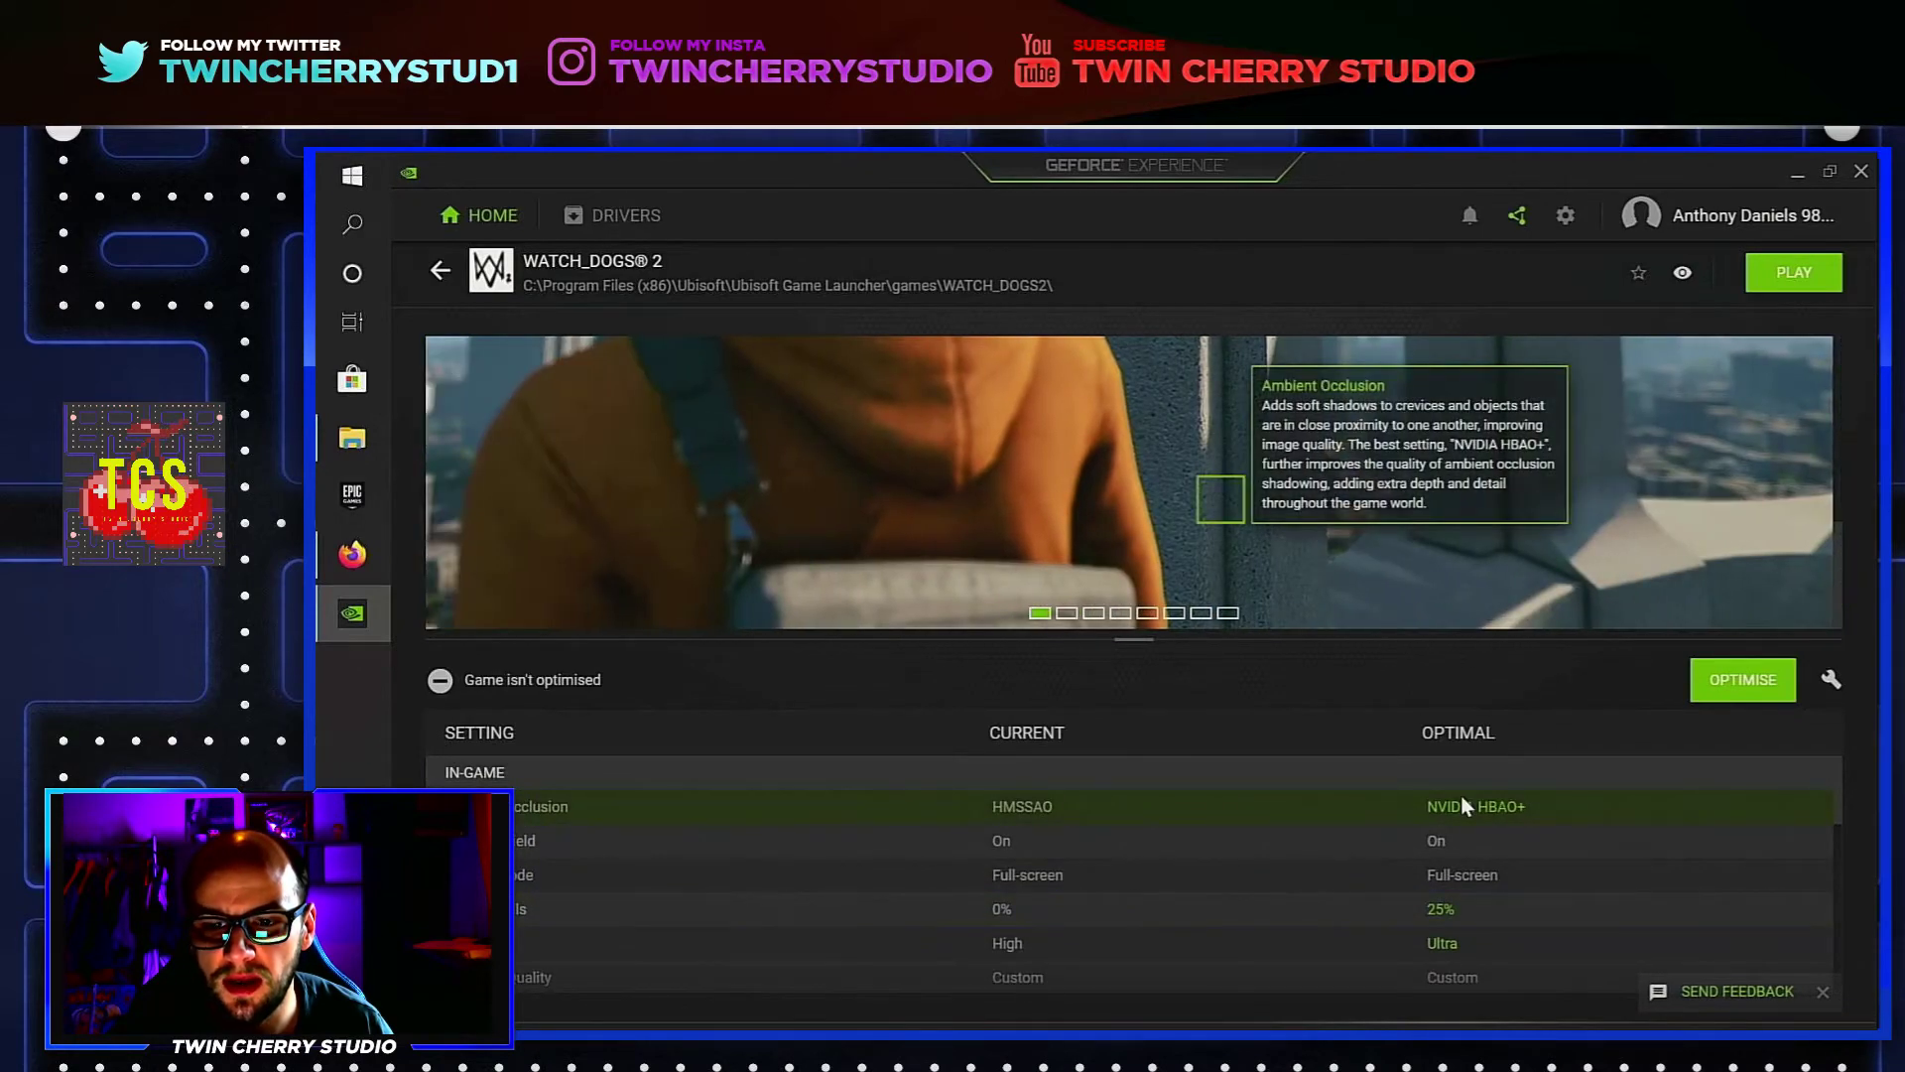
pyautogui.scroll(-5, 1171, 868)
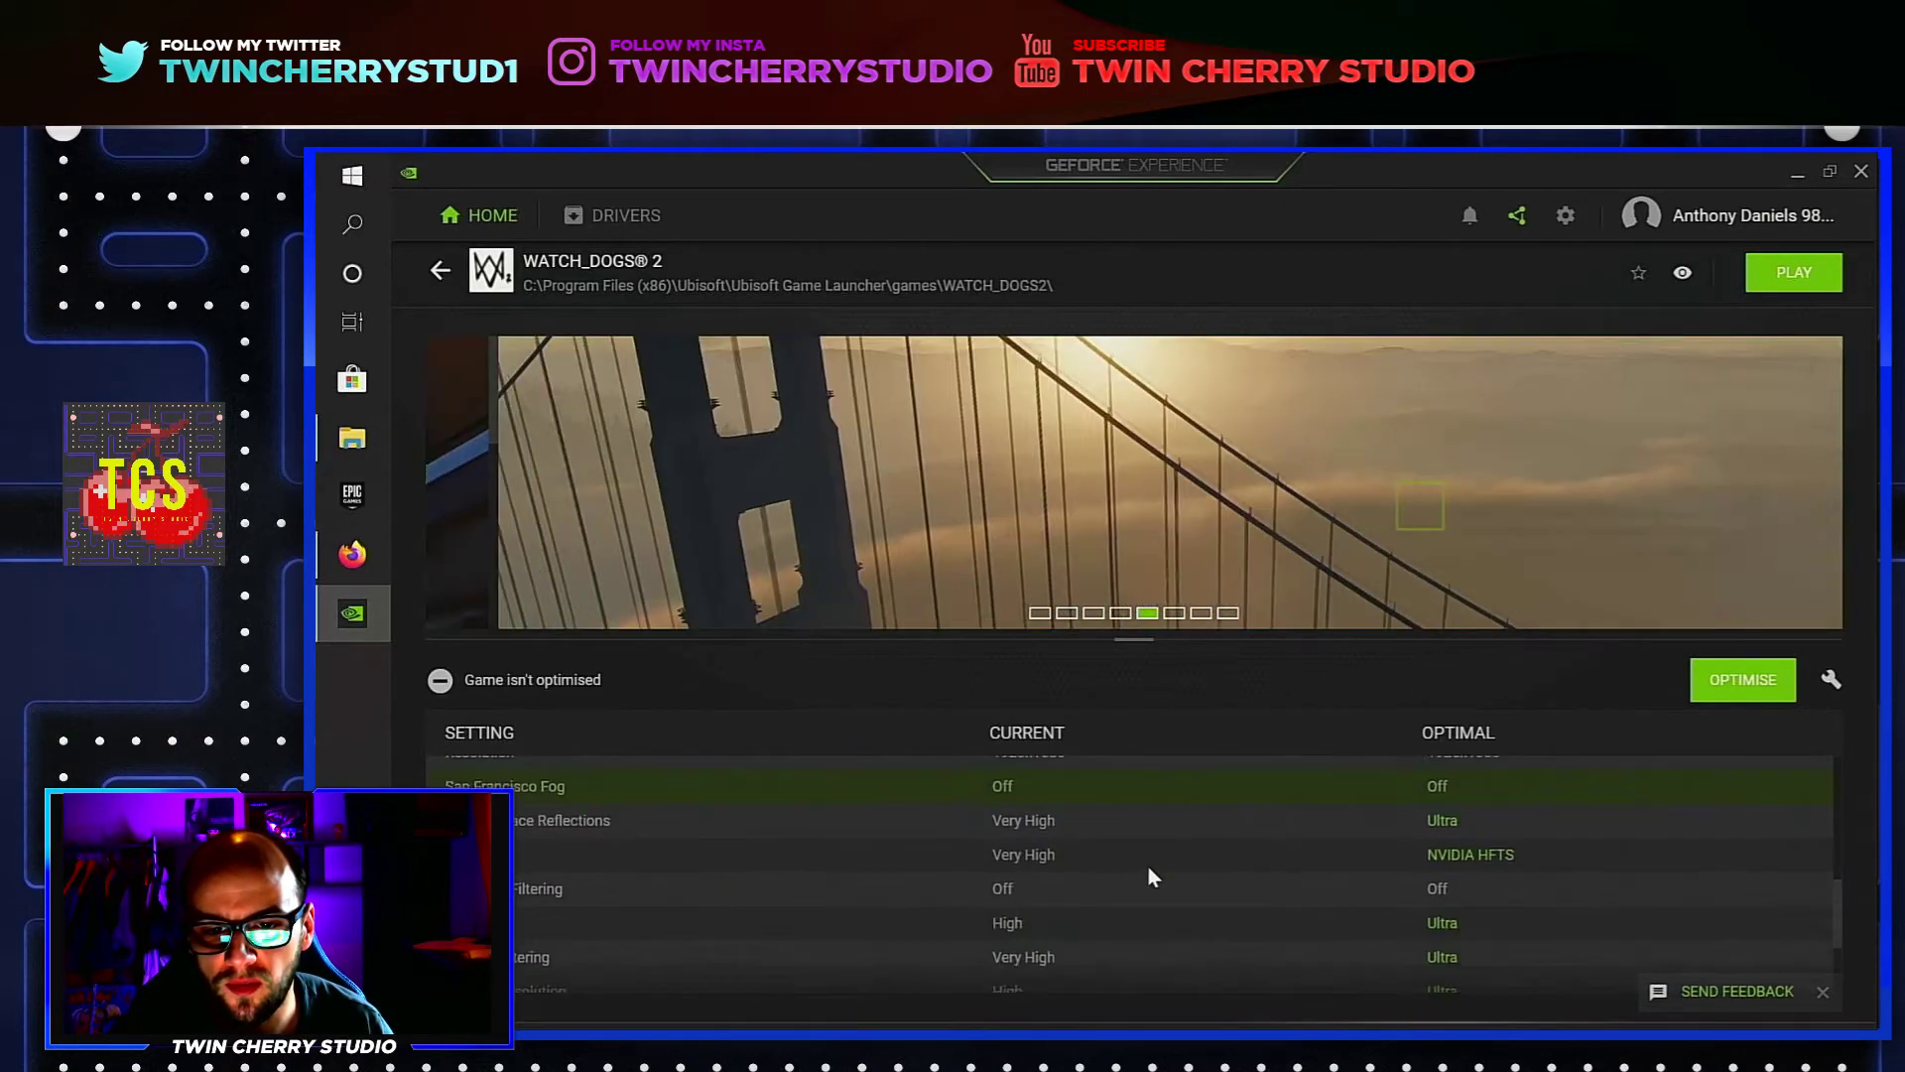
pyautogui.scroll(-3, 1148, 866)
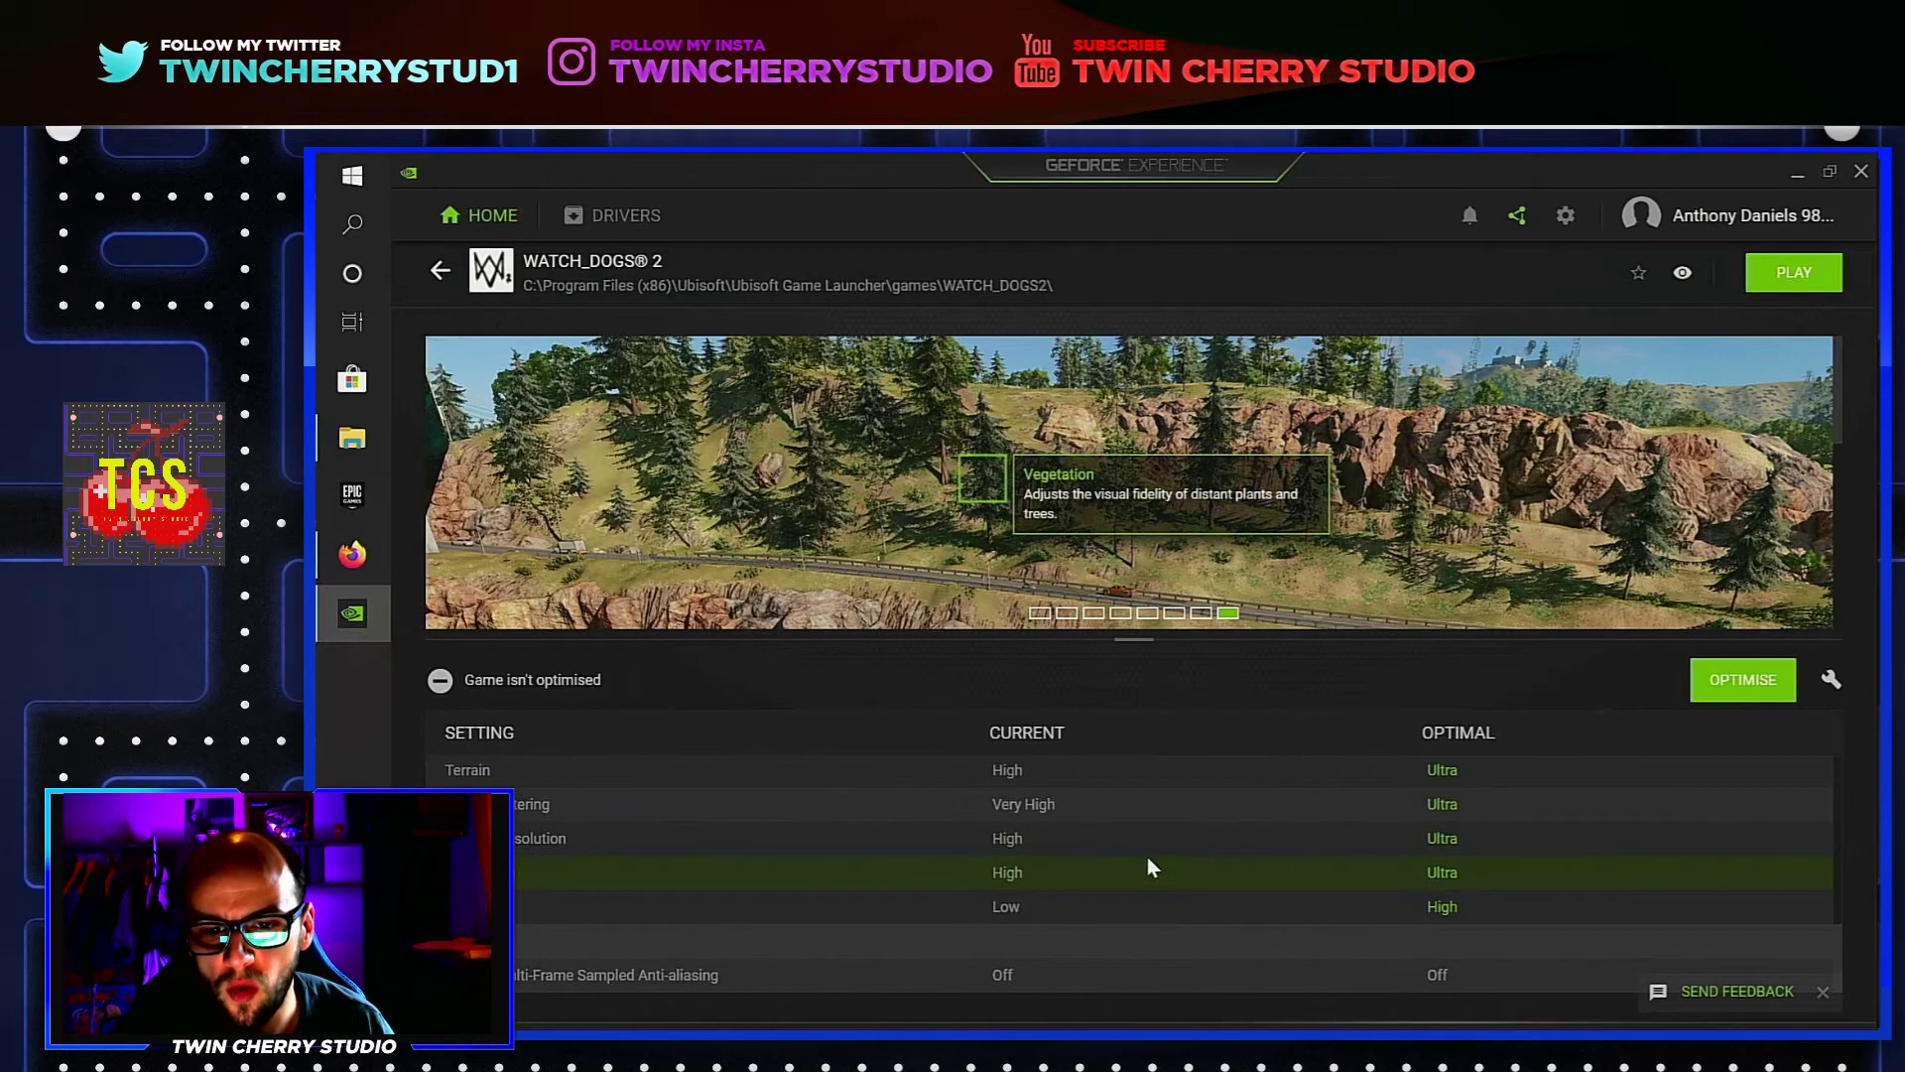
pyautogui.scroll(10, 1150, 868)
pyautogui.scroll(-10, 1191, 856)
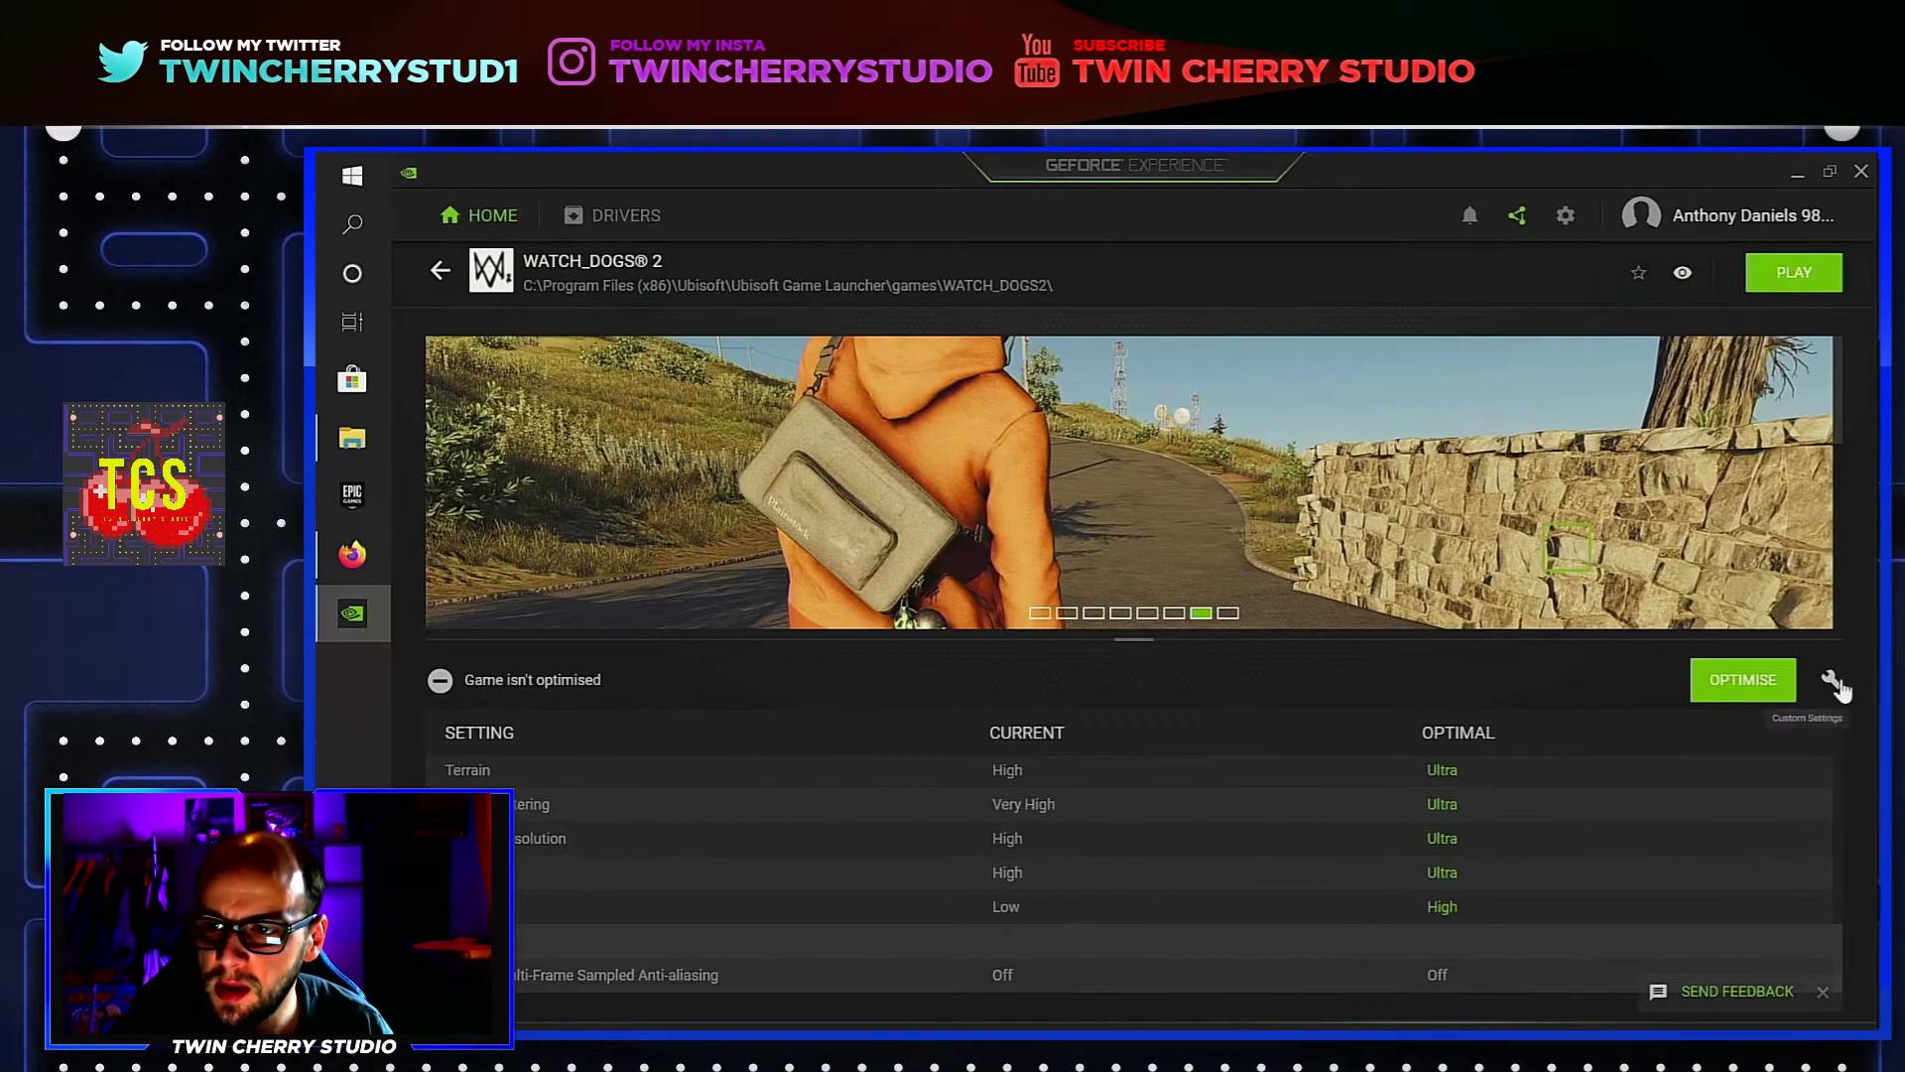
pyautogui.click(1834, 680)
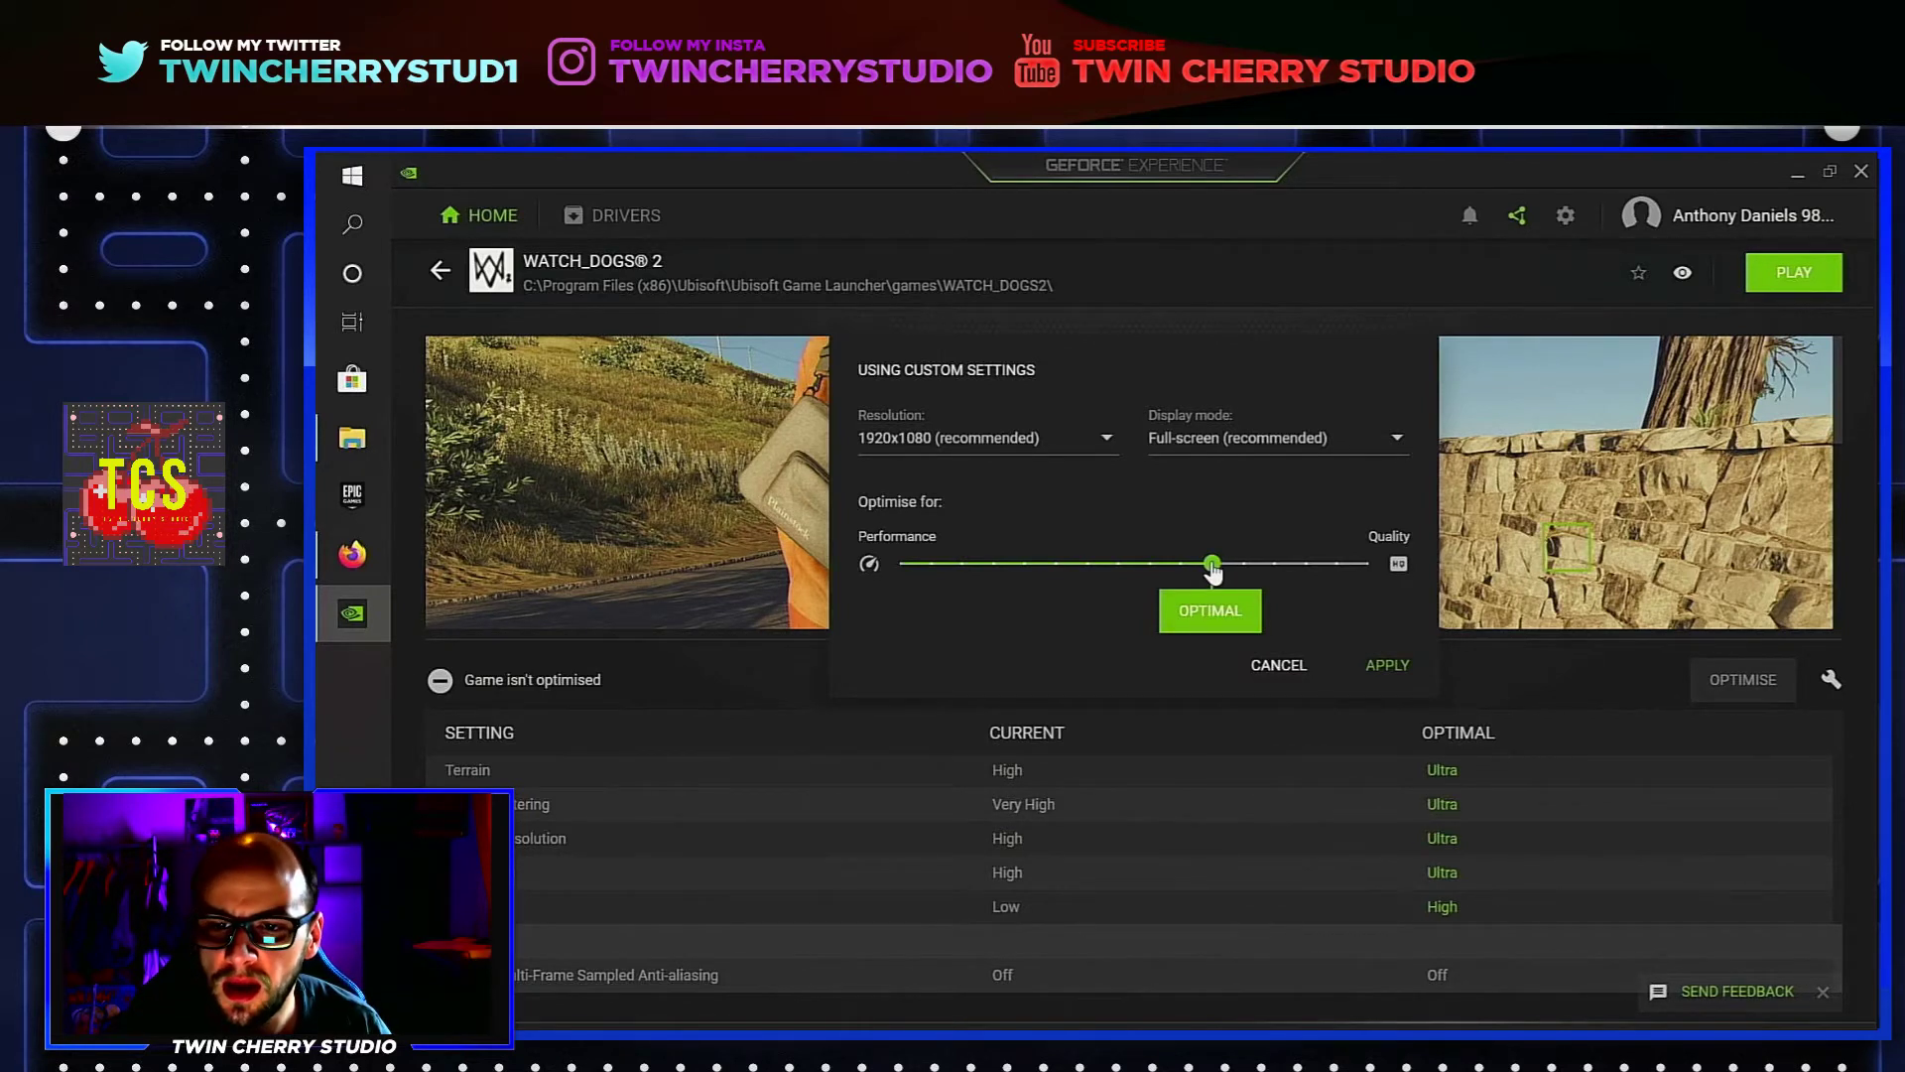
# - Nudge Watch_Dogs 2's slider slightly toward performance and apply the settings
pyautogui.moveTo(1213, 572)
pyautogui.mouseDown()
pyautogui.moveTo(1040, 582)
pyautogui.moveTo(1212, 568)
pyautogui.mouseUp()
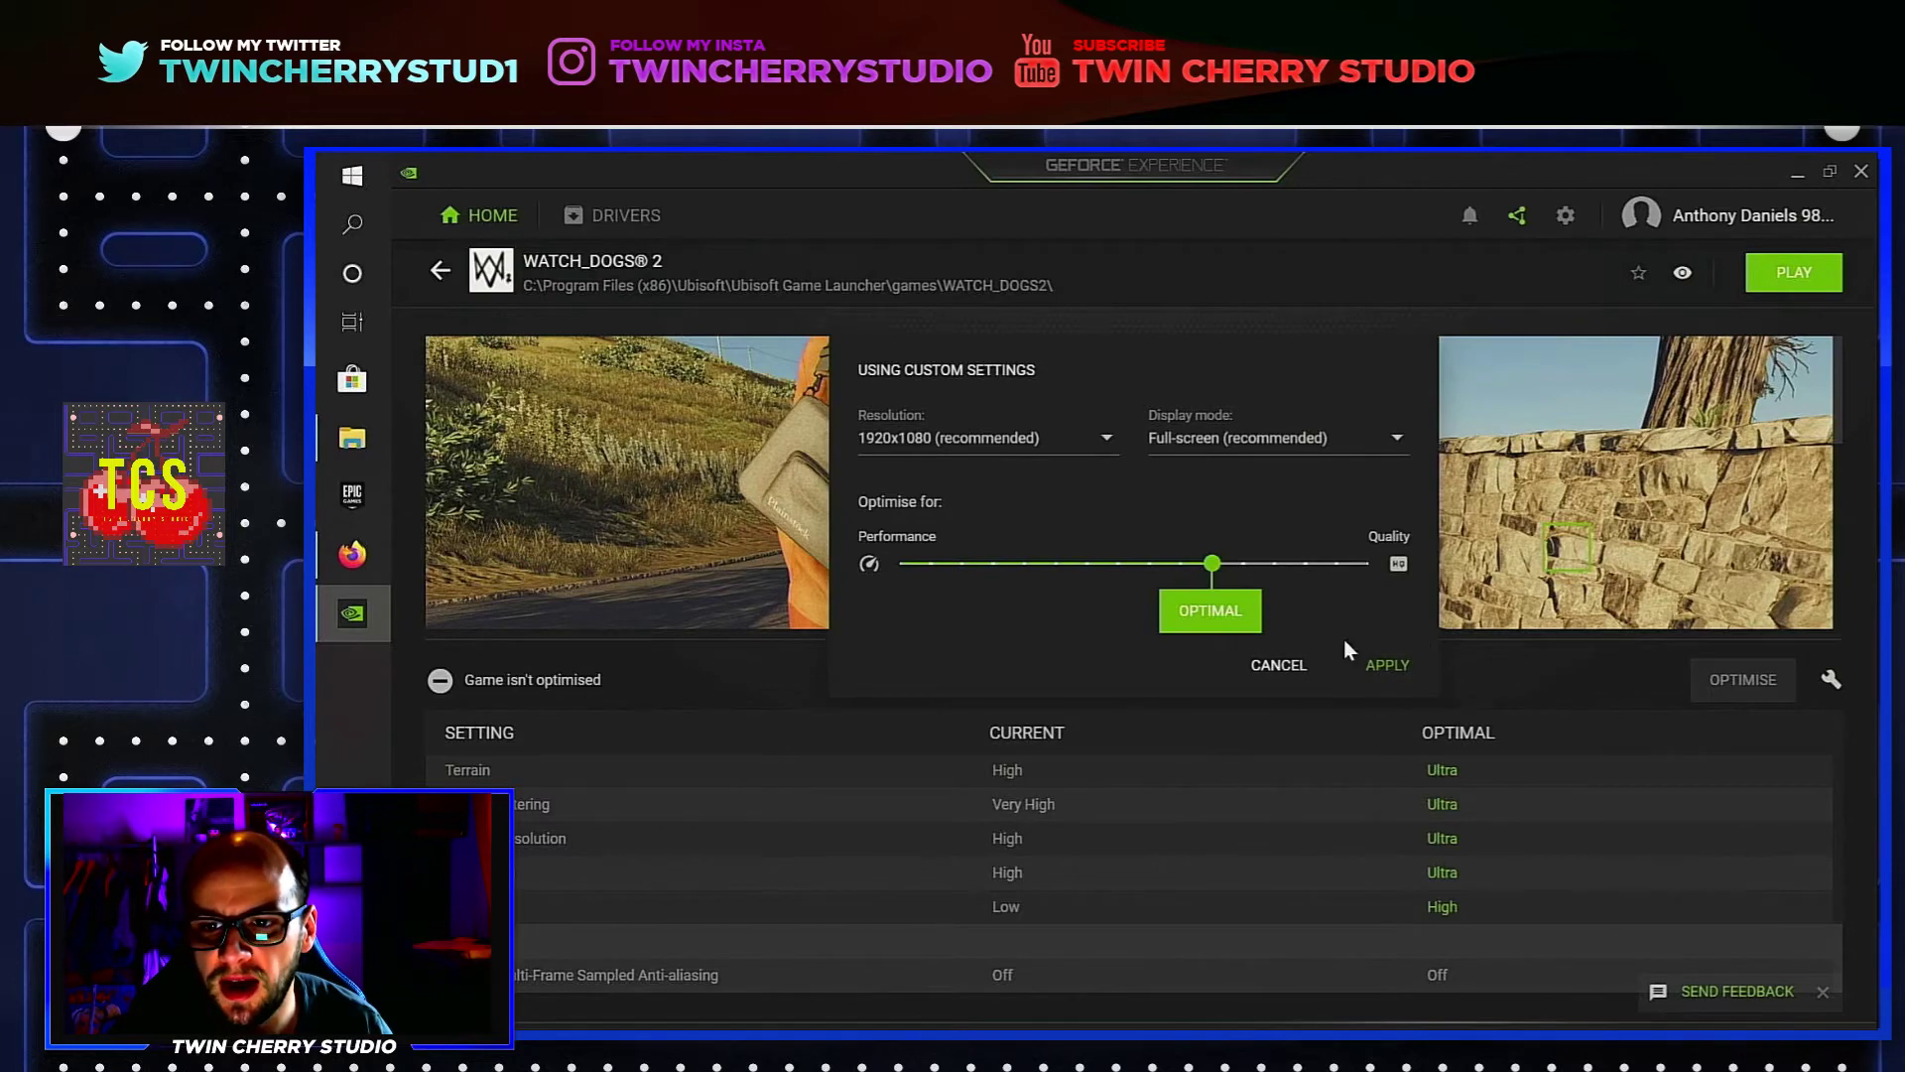
pyautogui.click(1374, 665)
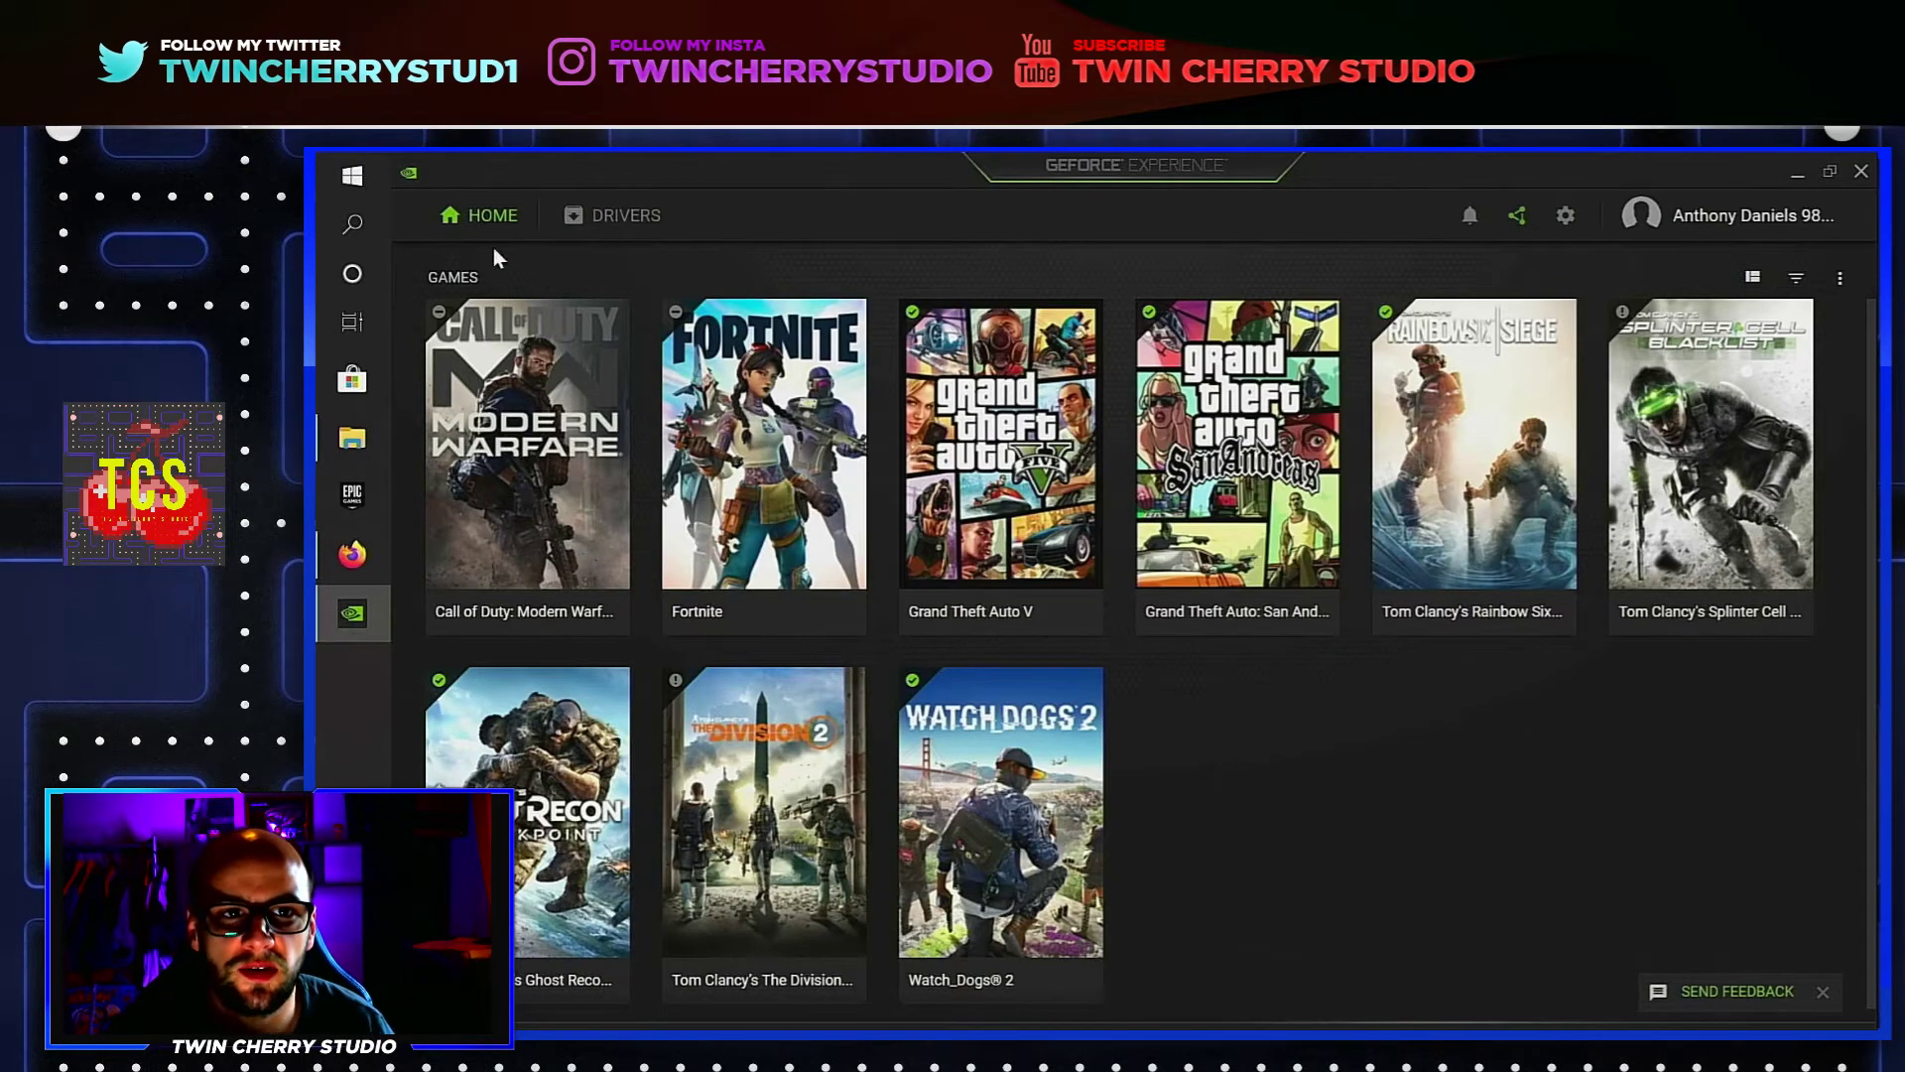
# - Check the driver updates page, then view General settings listing the RTX 2060 SUPER and driver 451.67
pyautogui.click(615, 216)
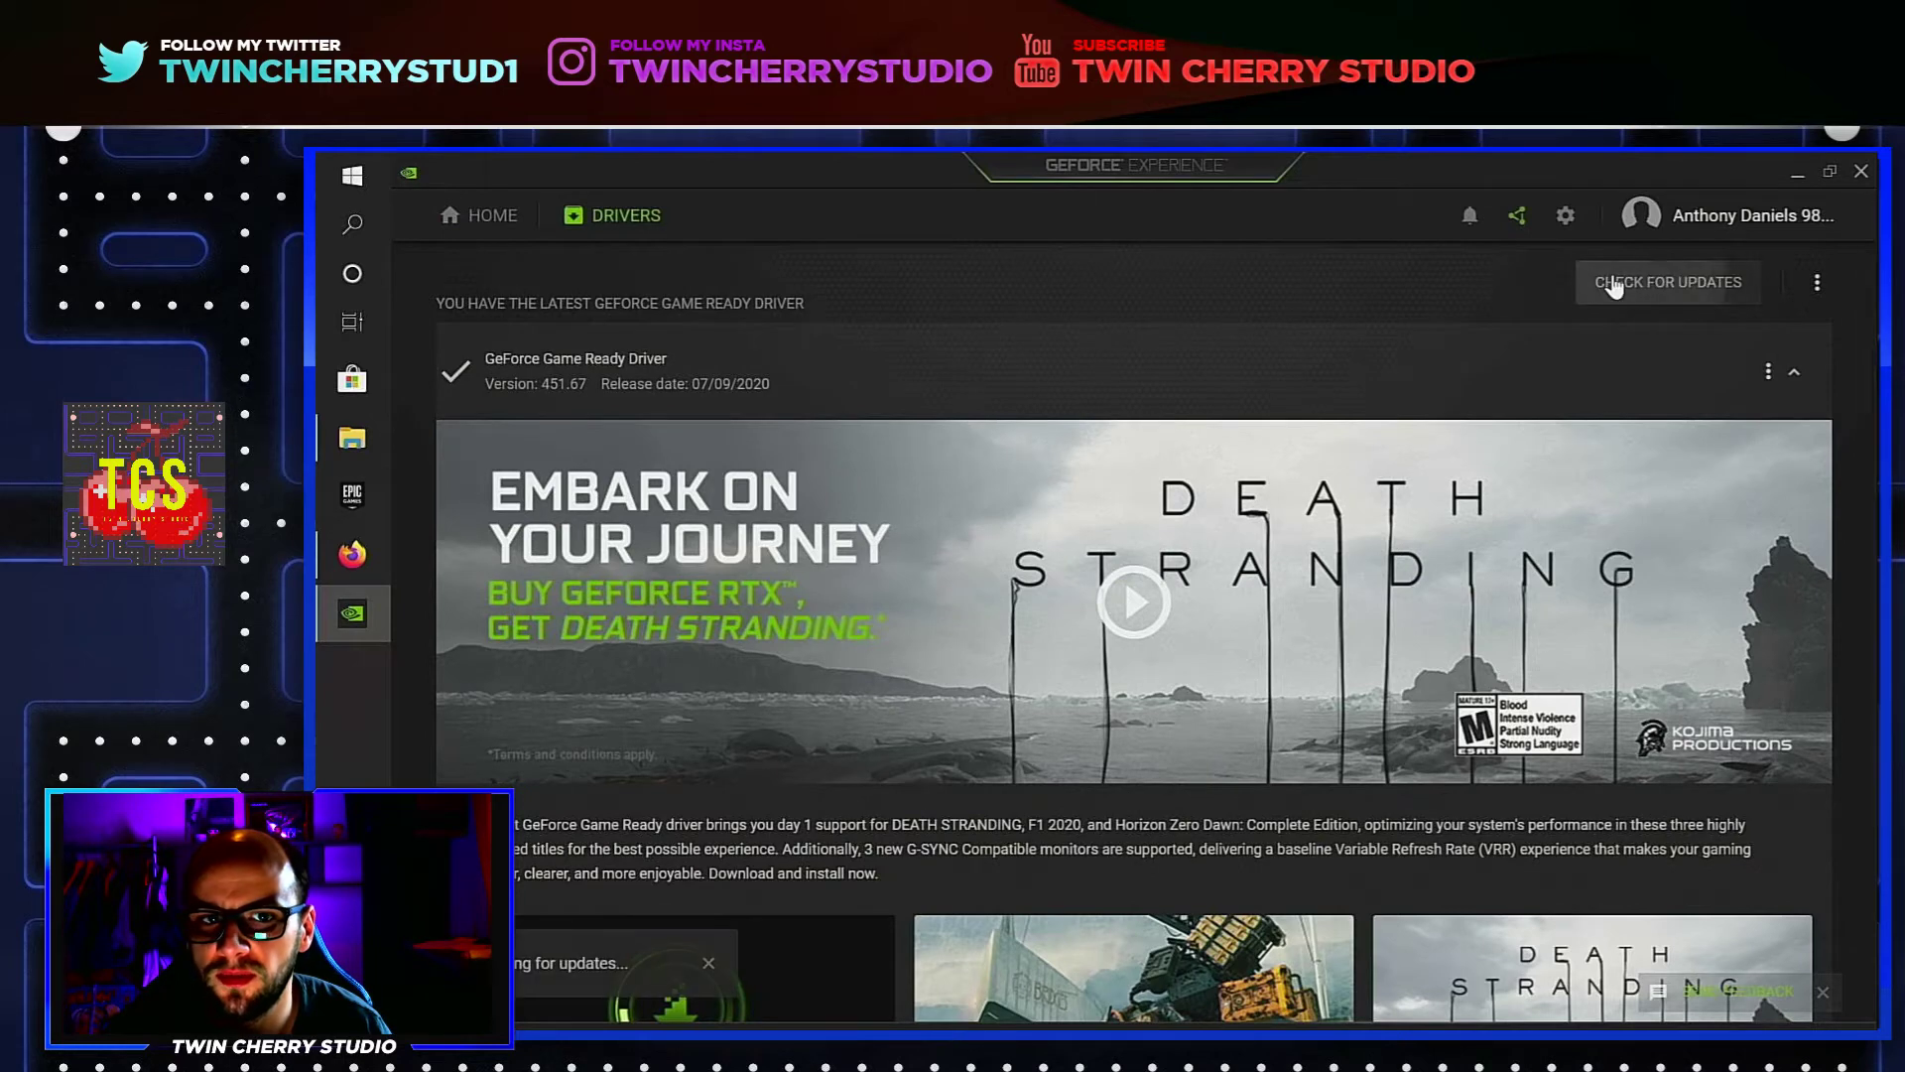
pyautogui.click(1565, 215)
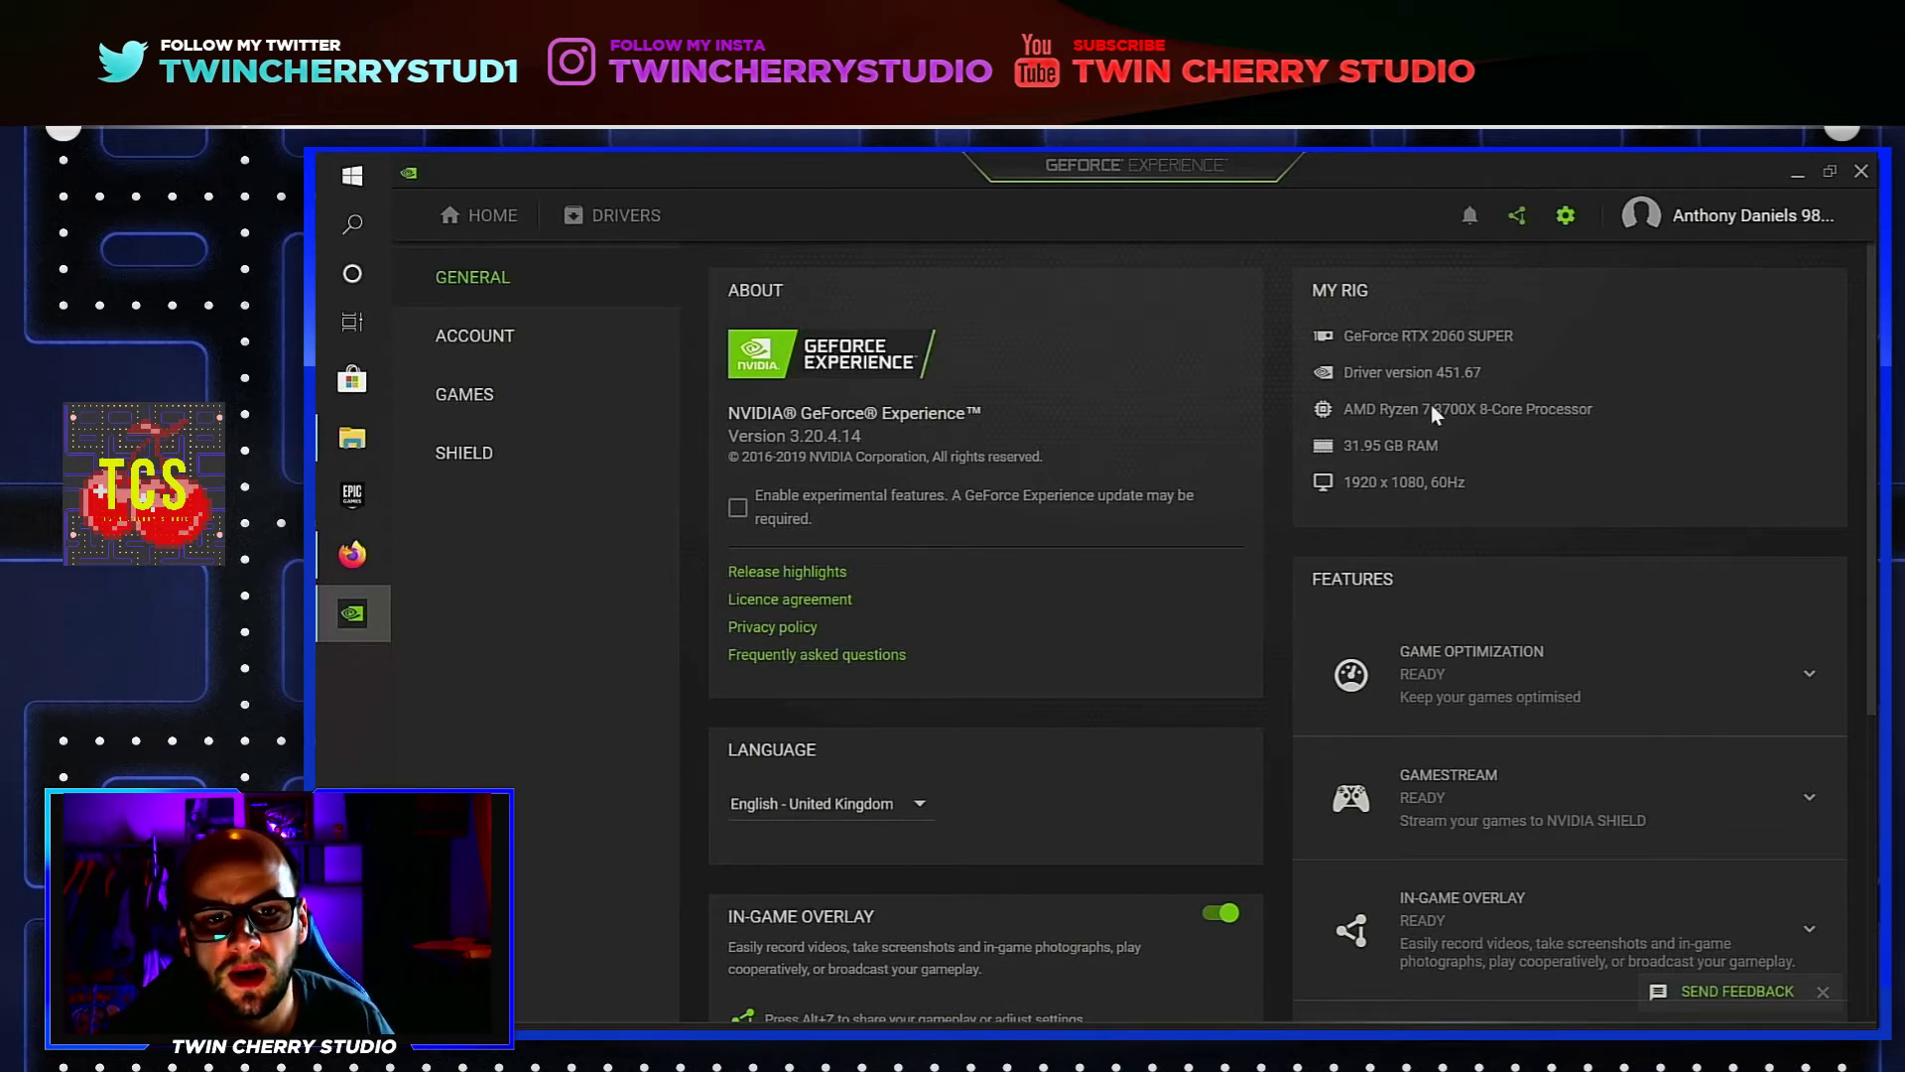
pyautogui.scroll(-3, 1431, 404)
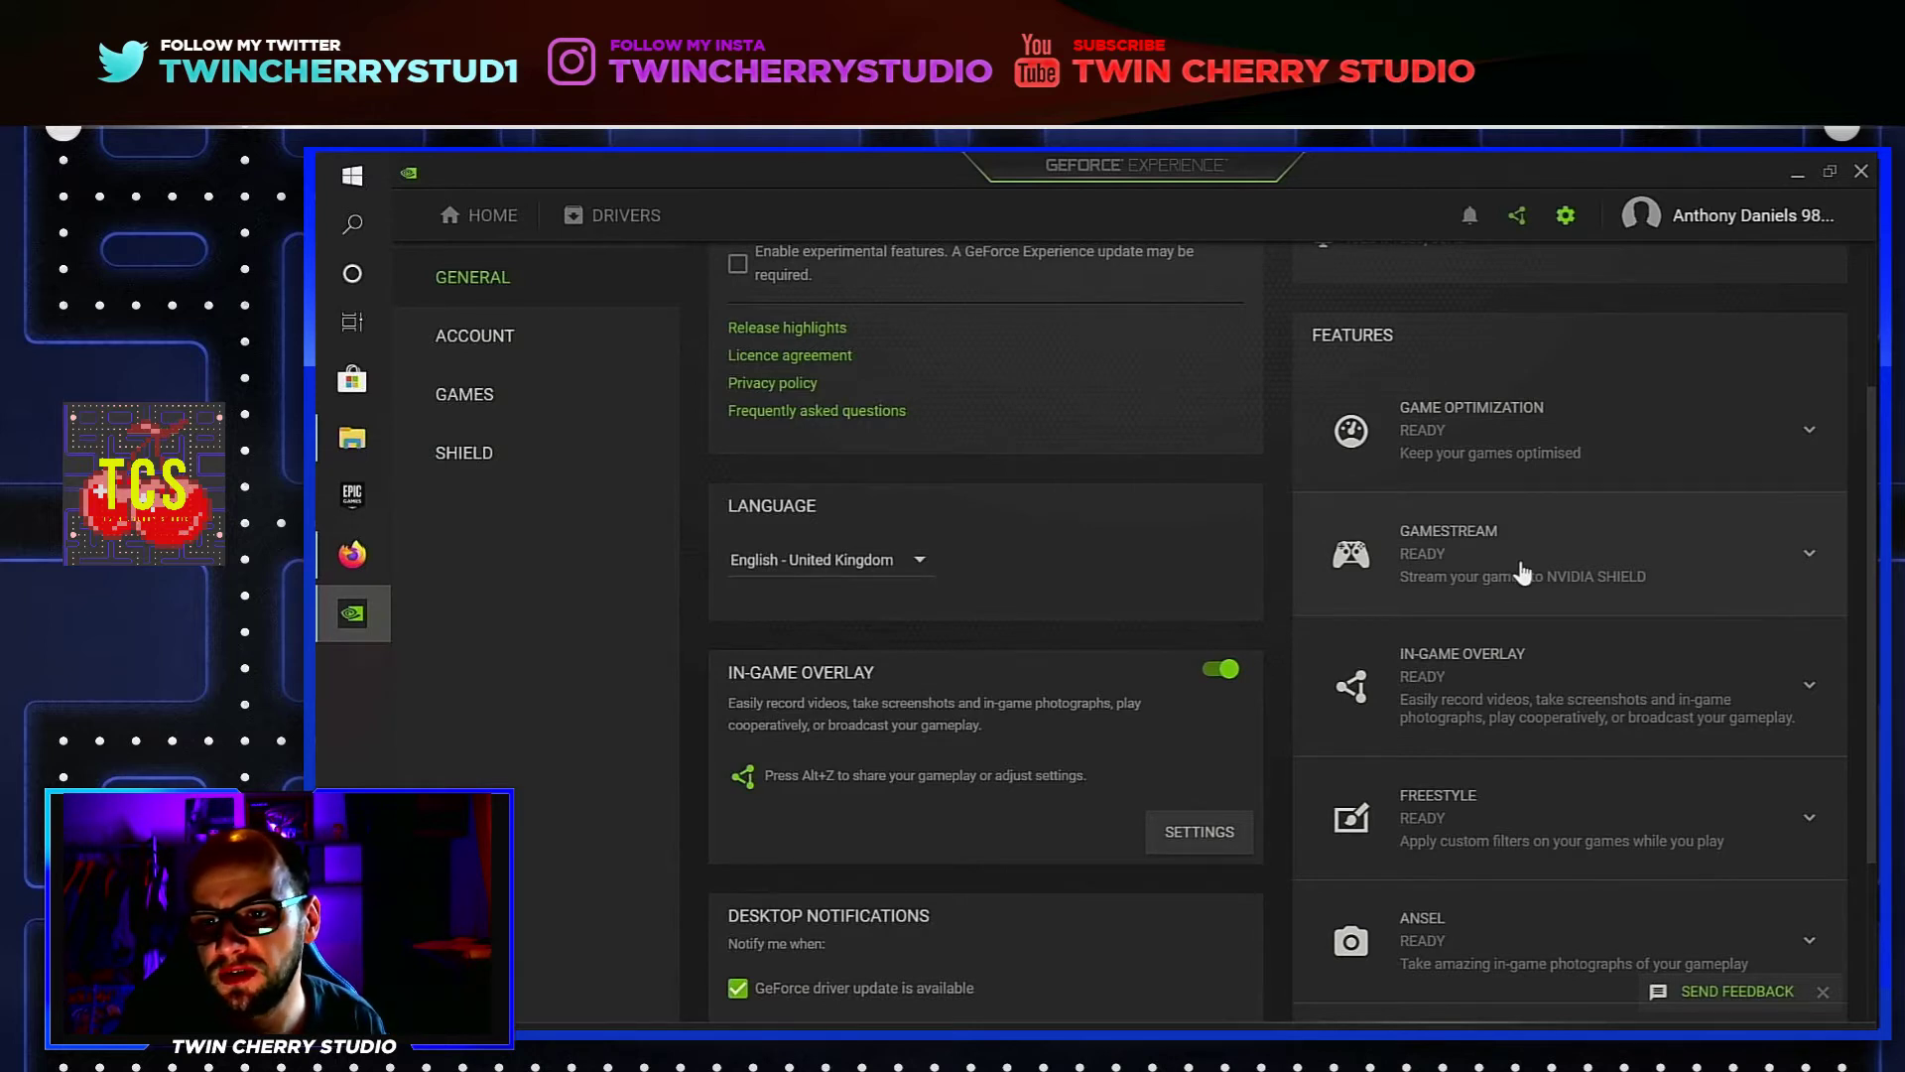
pyautogui.scroll(-2, 1524, 573)
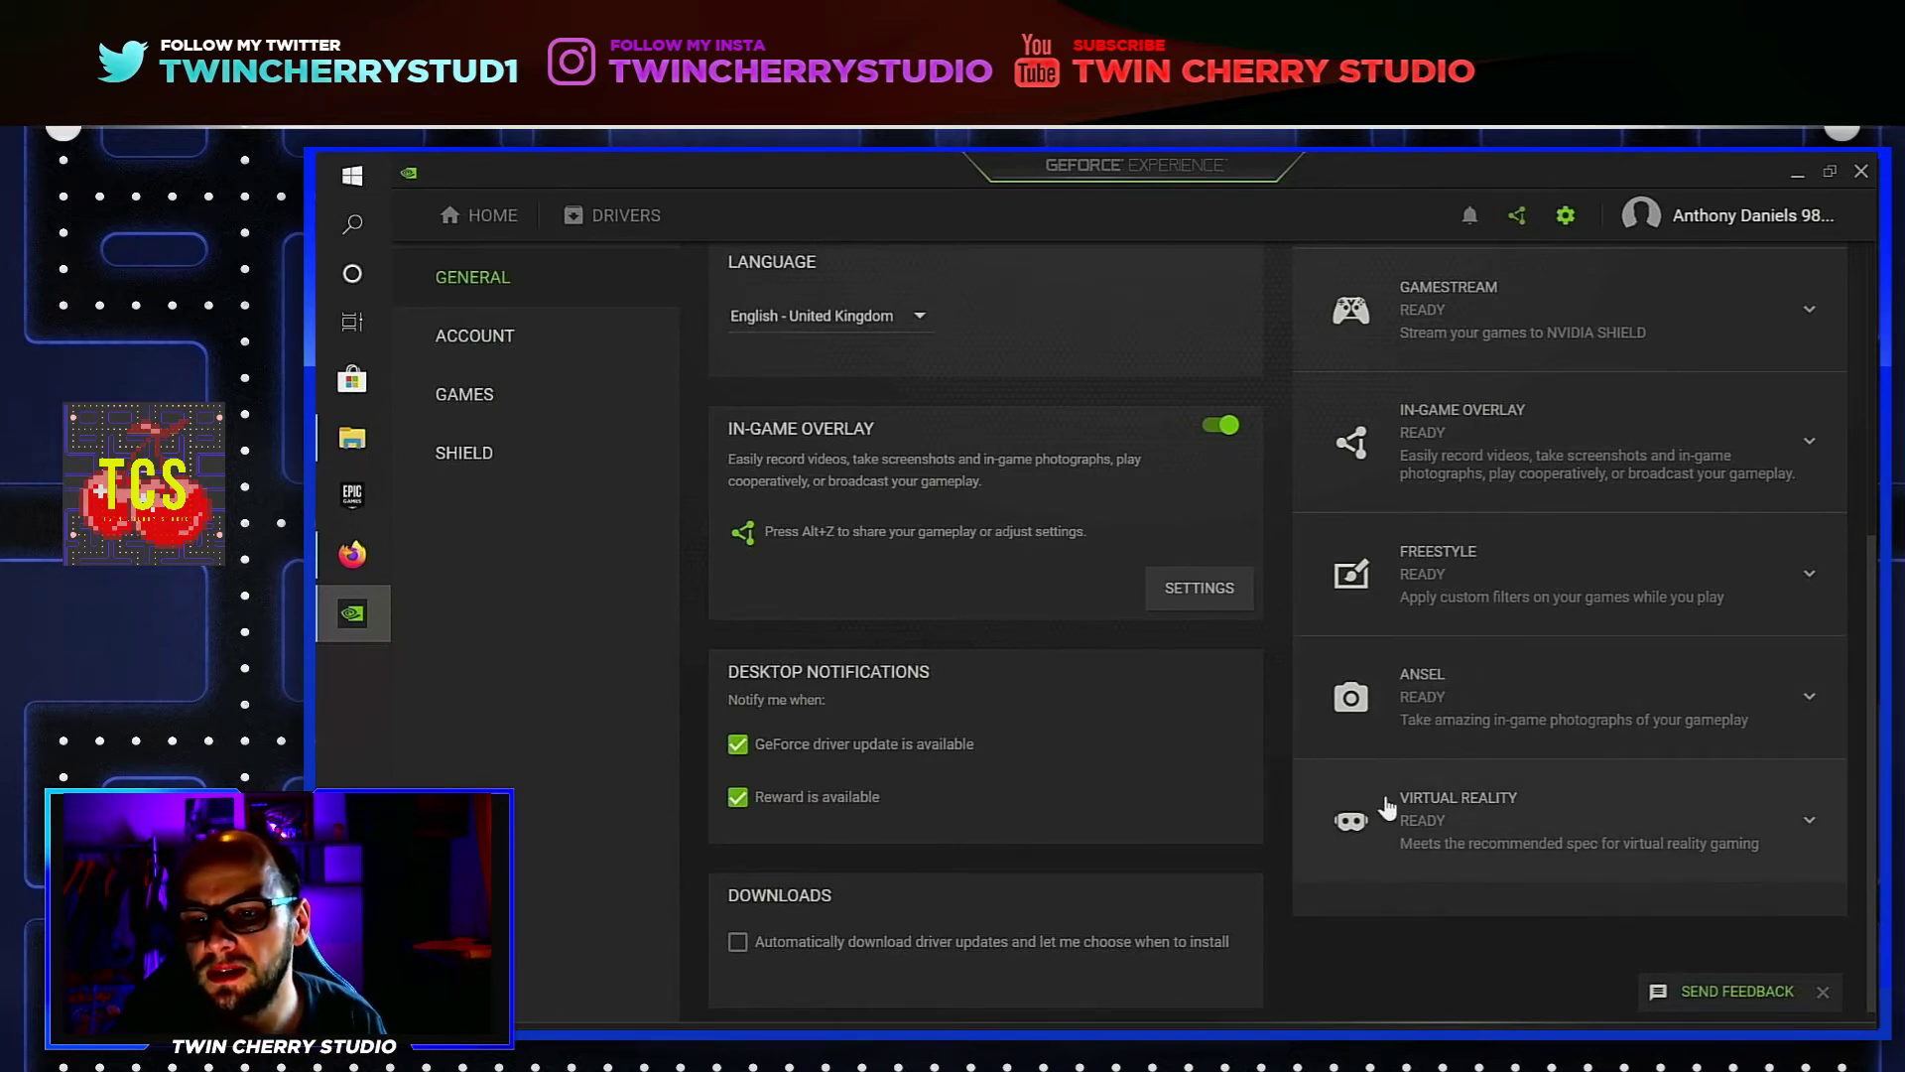
pyautogui.scroll(-1, 1390, 824)
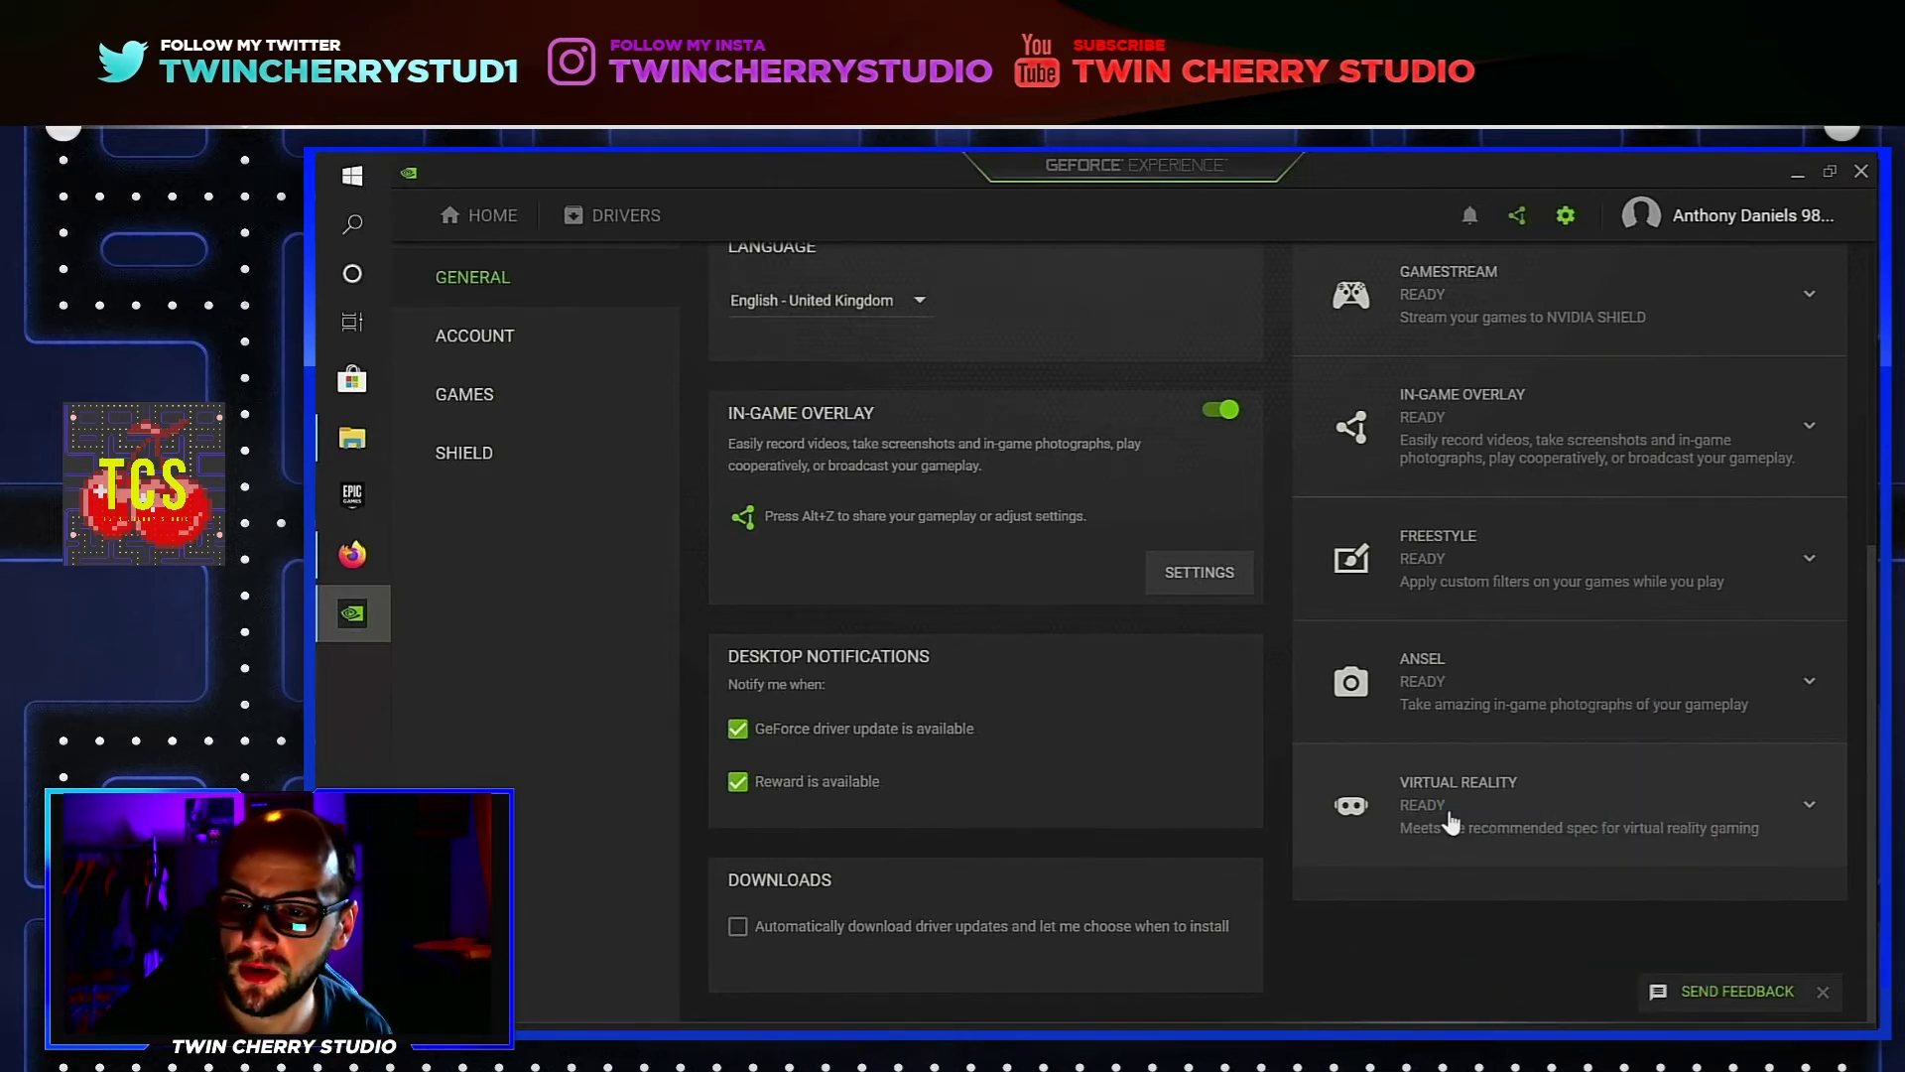
pyautogui.scroll(3, 1451, 822)
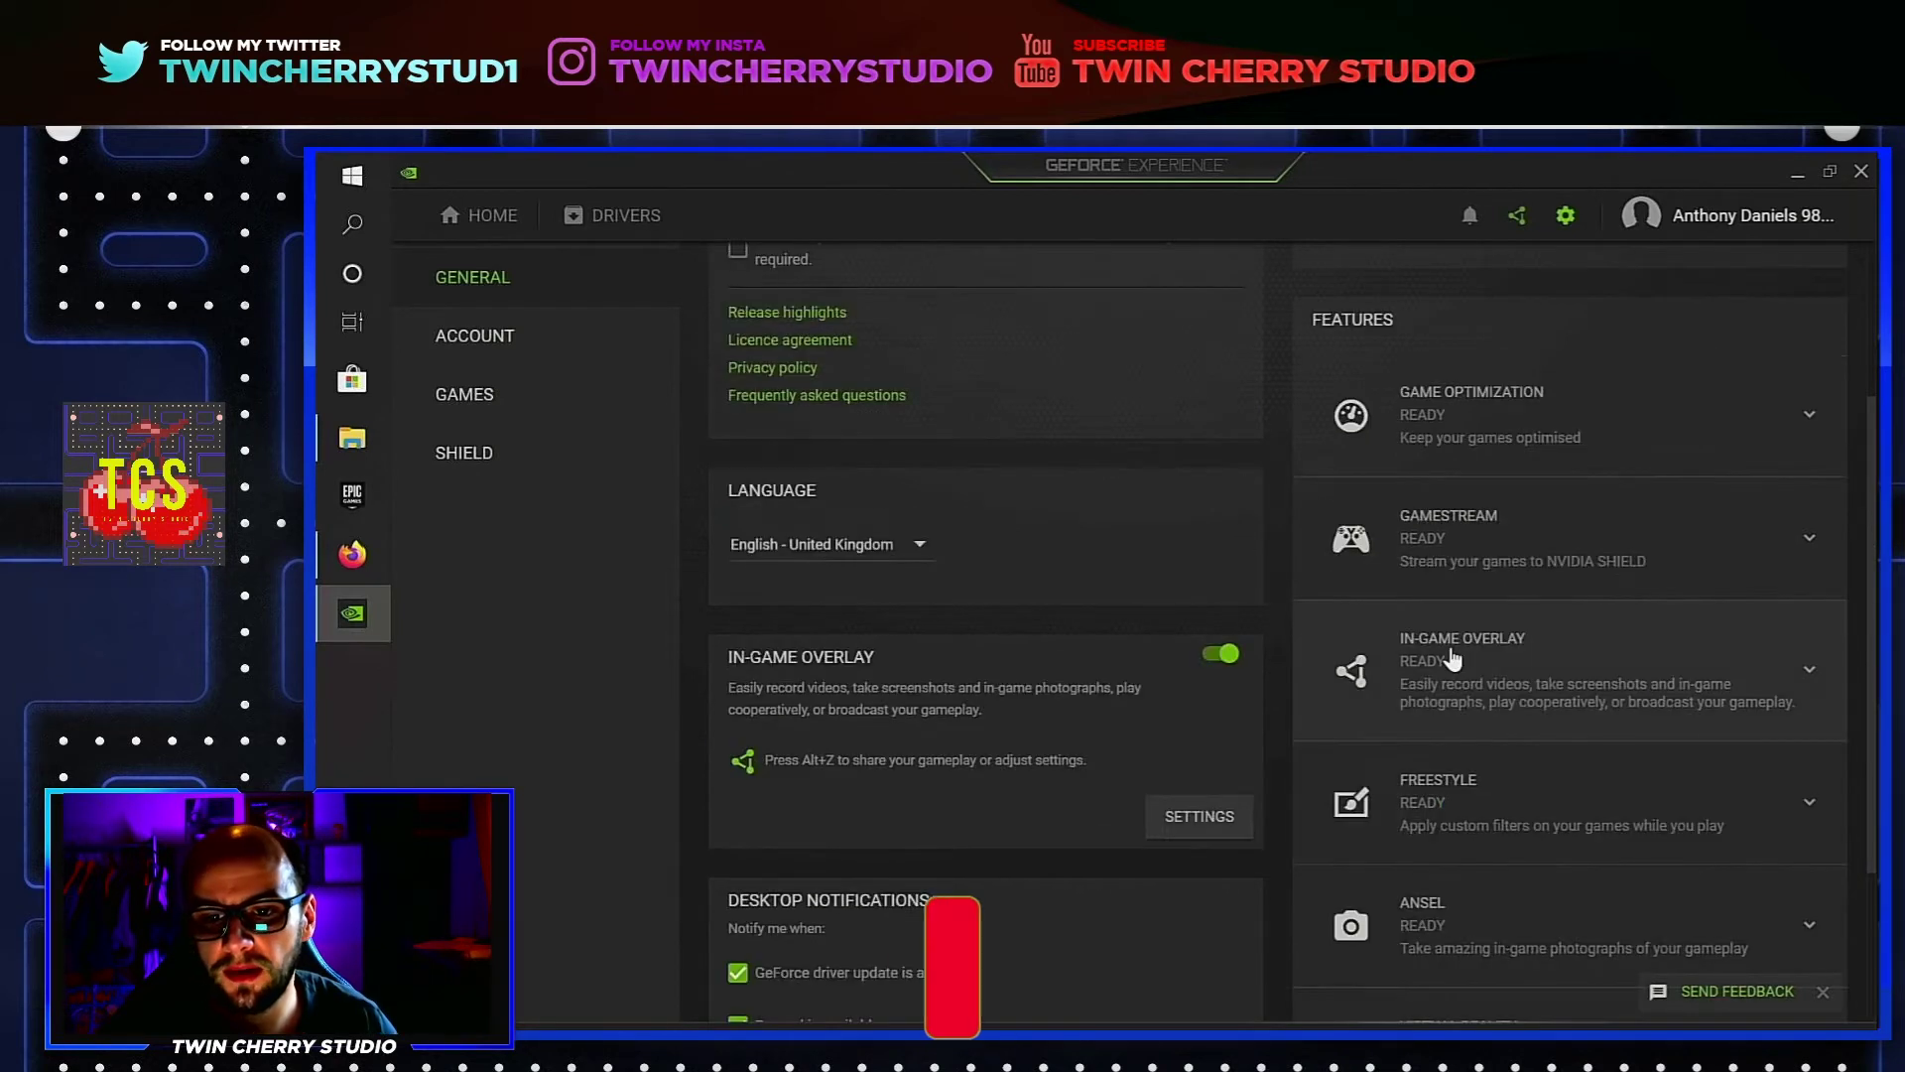
# - Bring up the Alt+Z share overlay and open the Instant Replay capture settings
pyautogui.click(1217, 814)
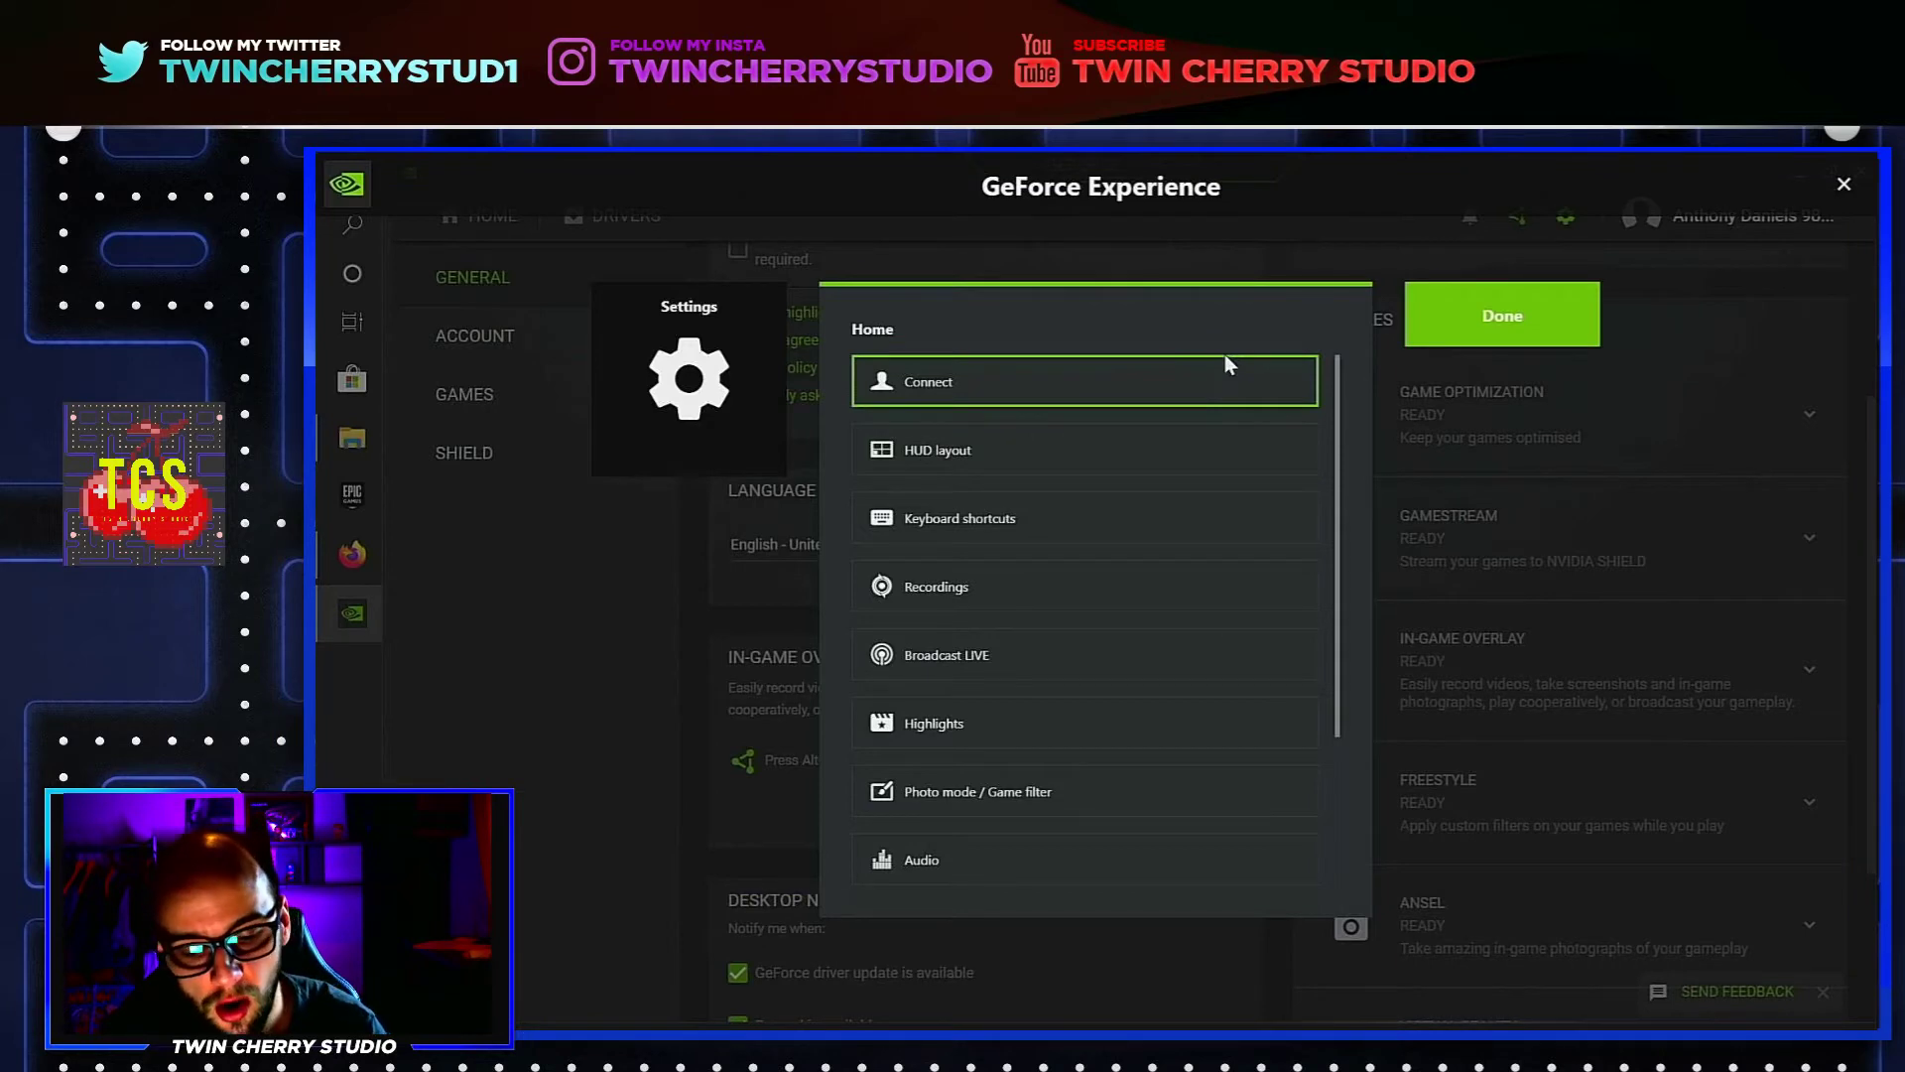
pyautogui.press('Escape')
pyautogui.hotkey('alt', 'z')
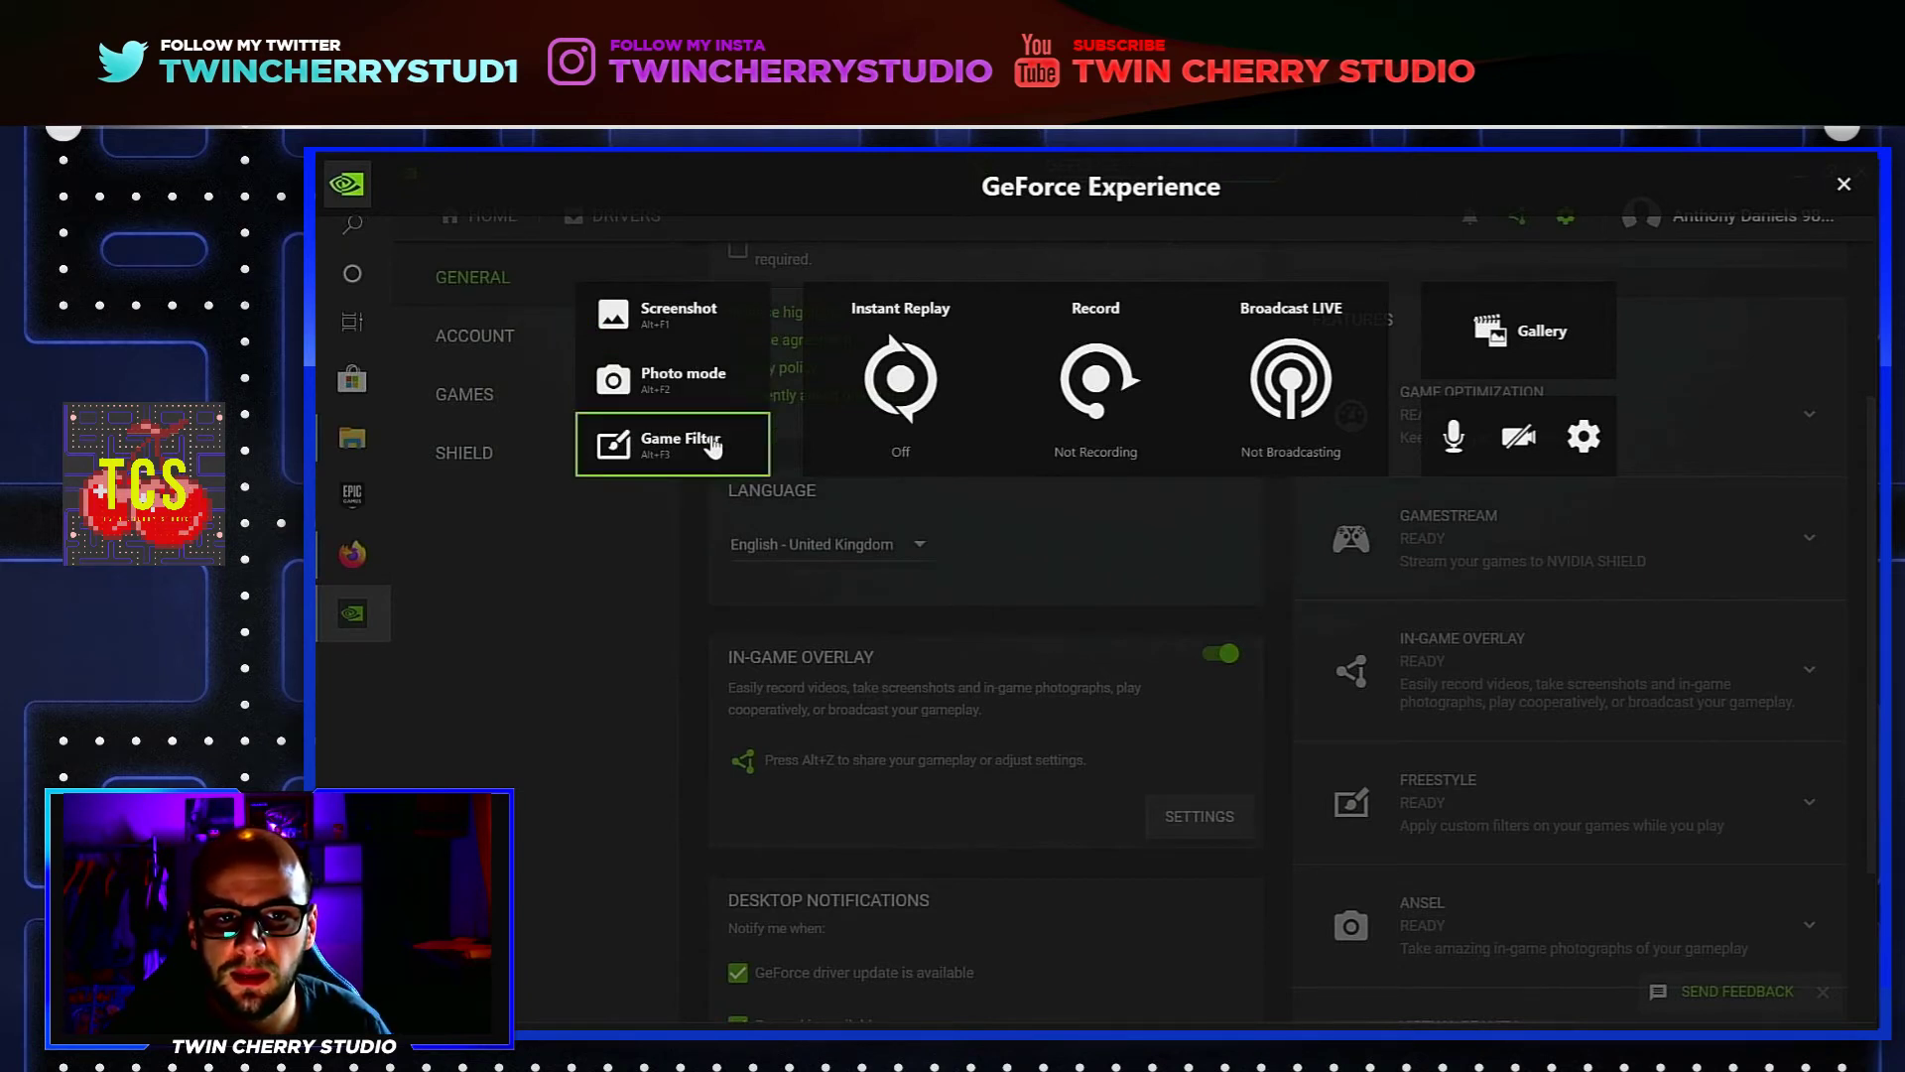
pyautogui.click(955, 444)
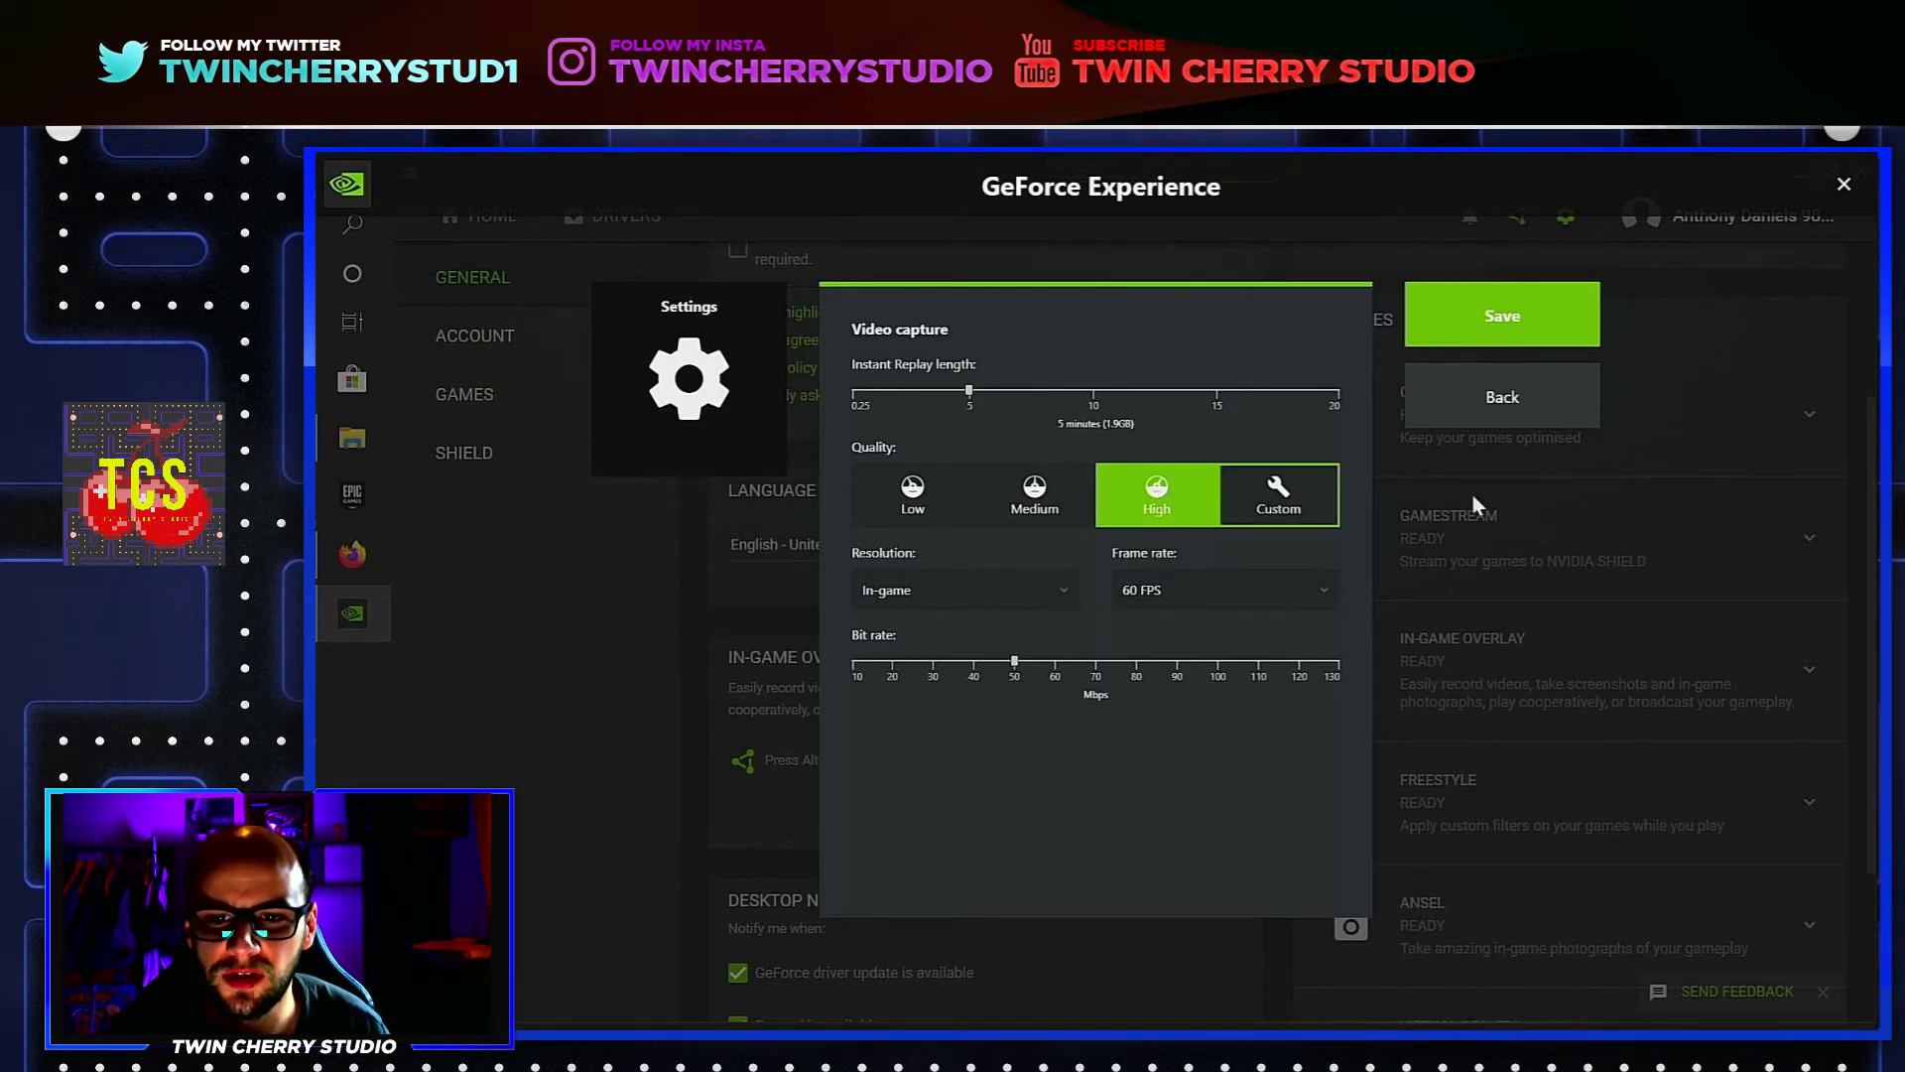
# - Keep the In-game capture resolution, then open the Broadcast LIVE settings
pyautogui.click(1042, 608)
pyautogui.click(1047, 611)
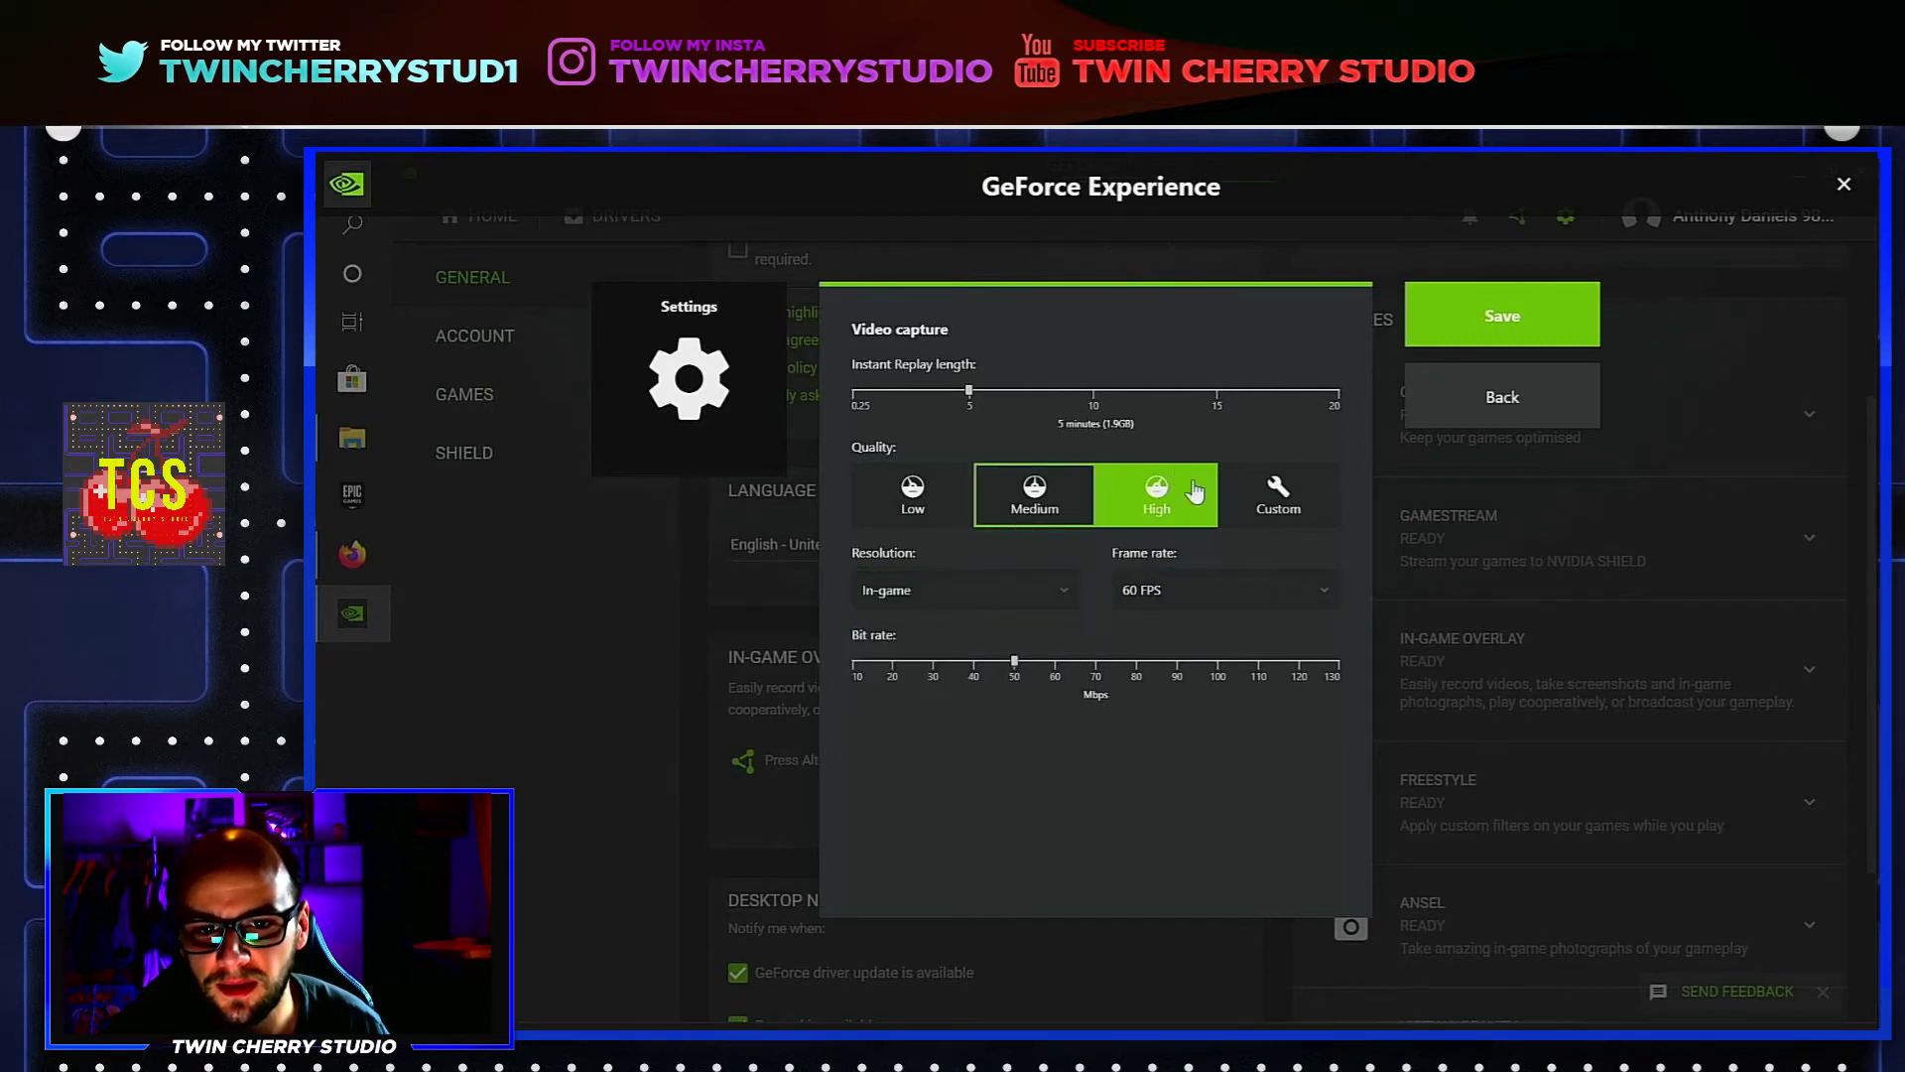
pyautogui.click(1421, 369)
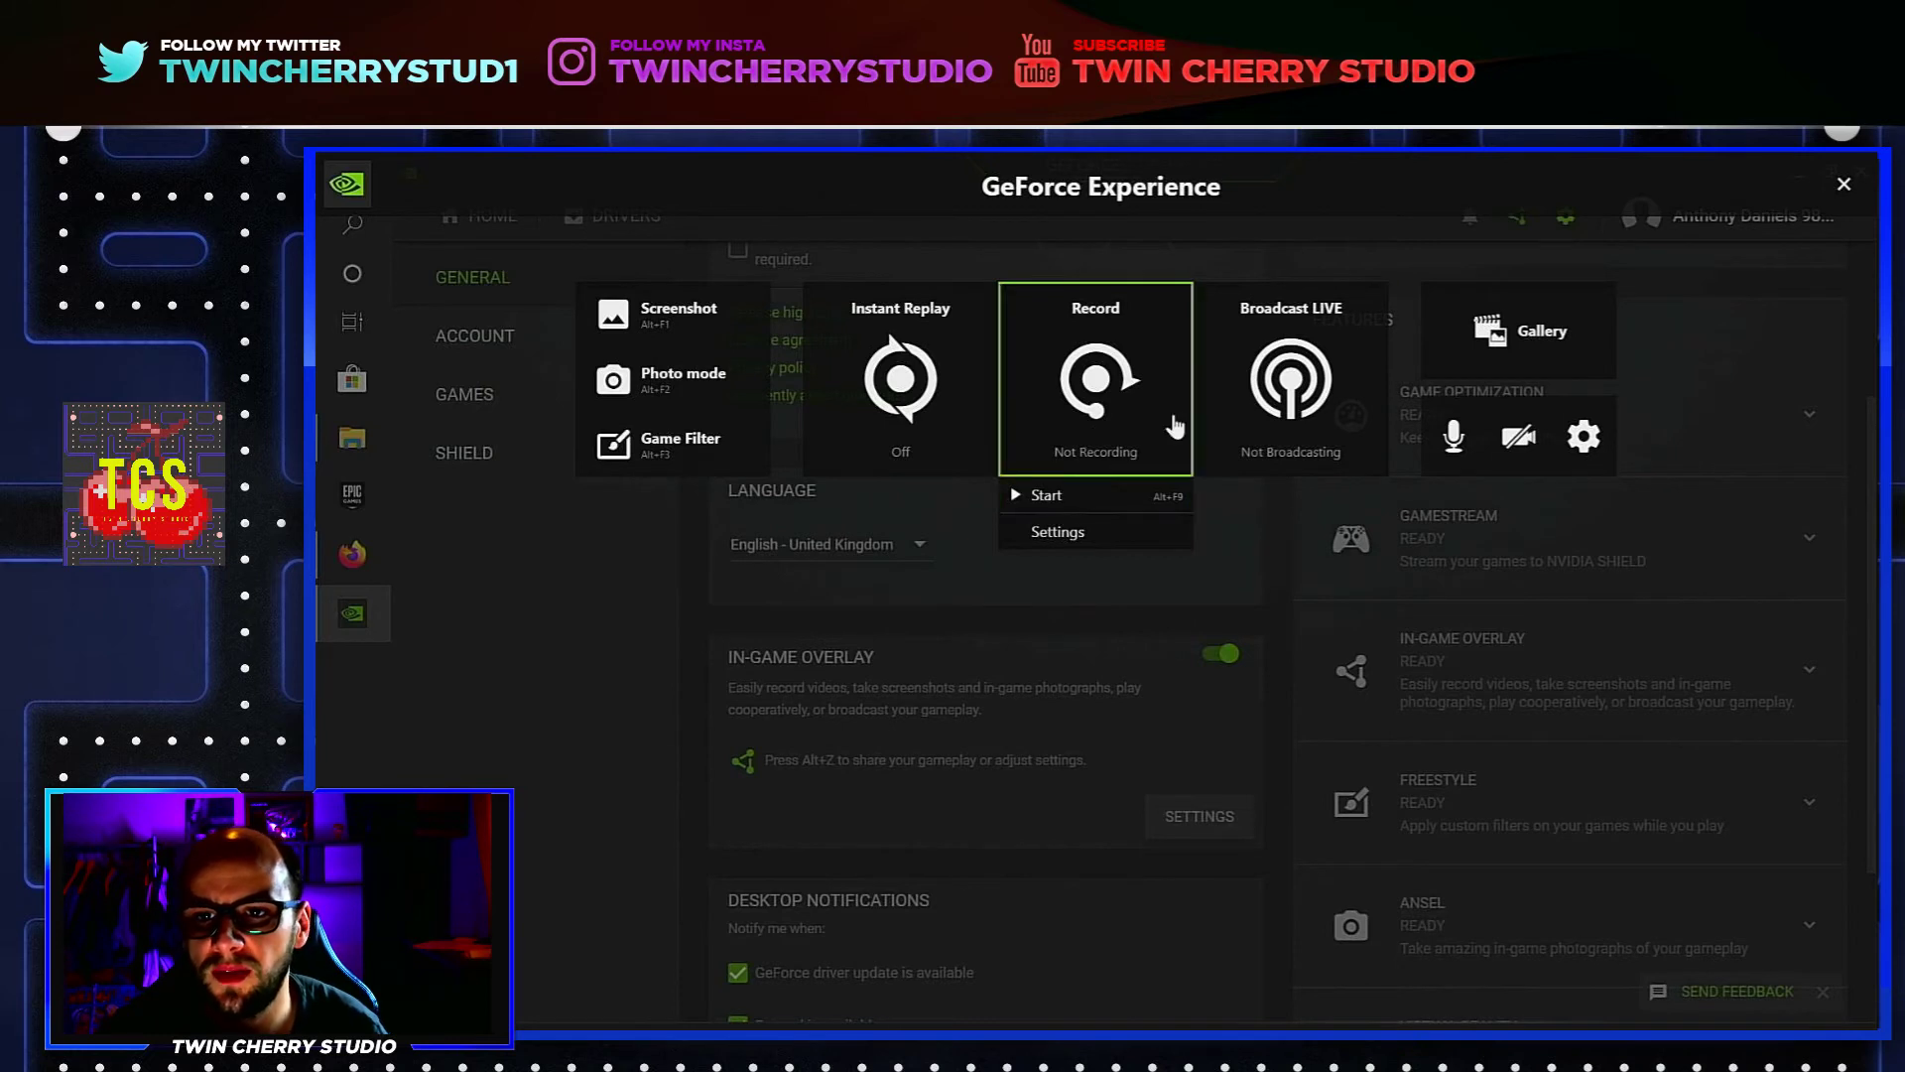
pyautogui.click(1266, 441)
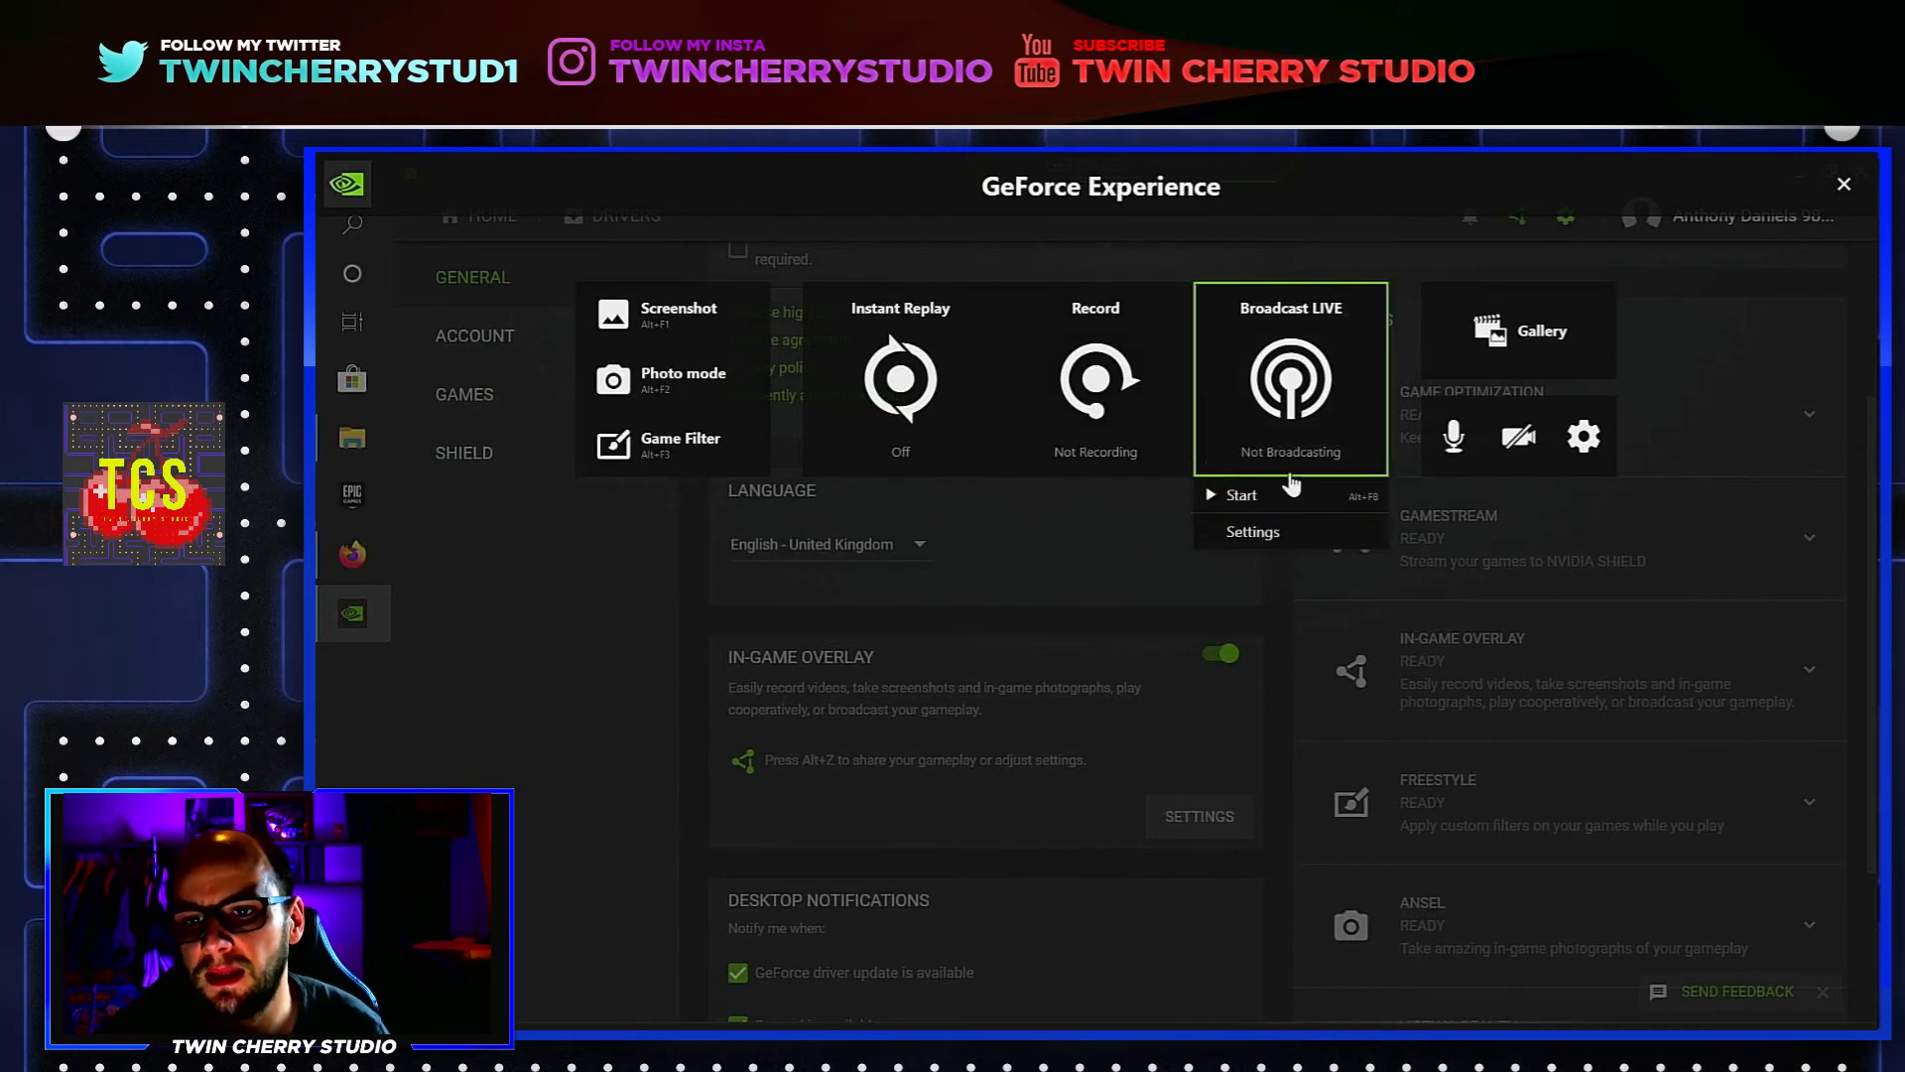
pyautogui.click(1253, 531)
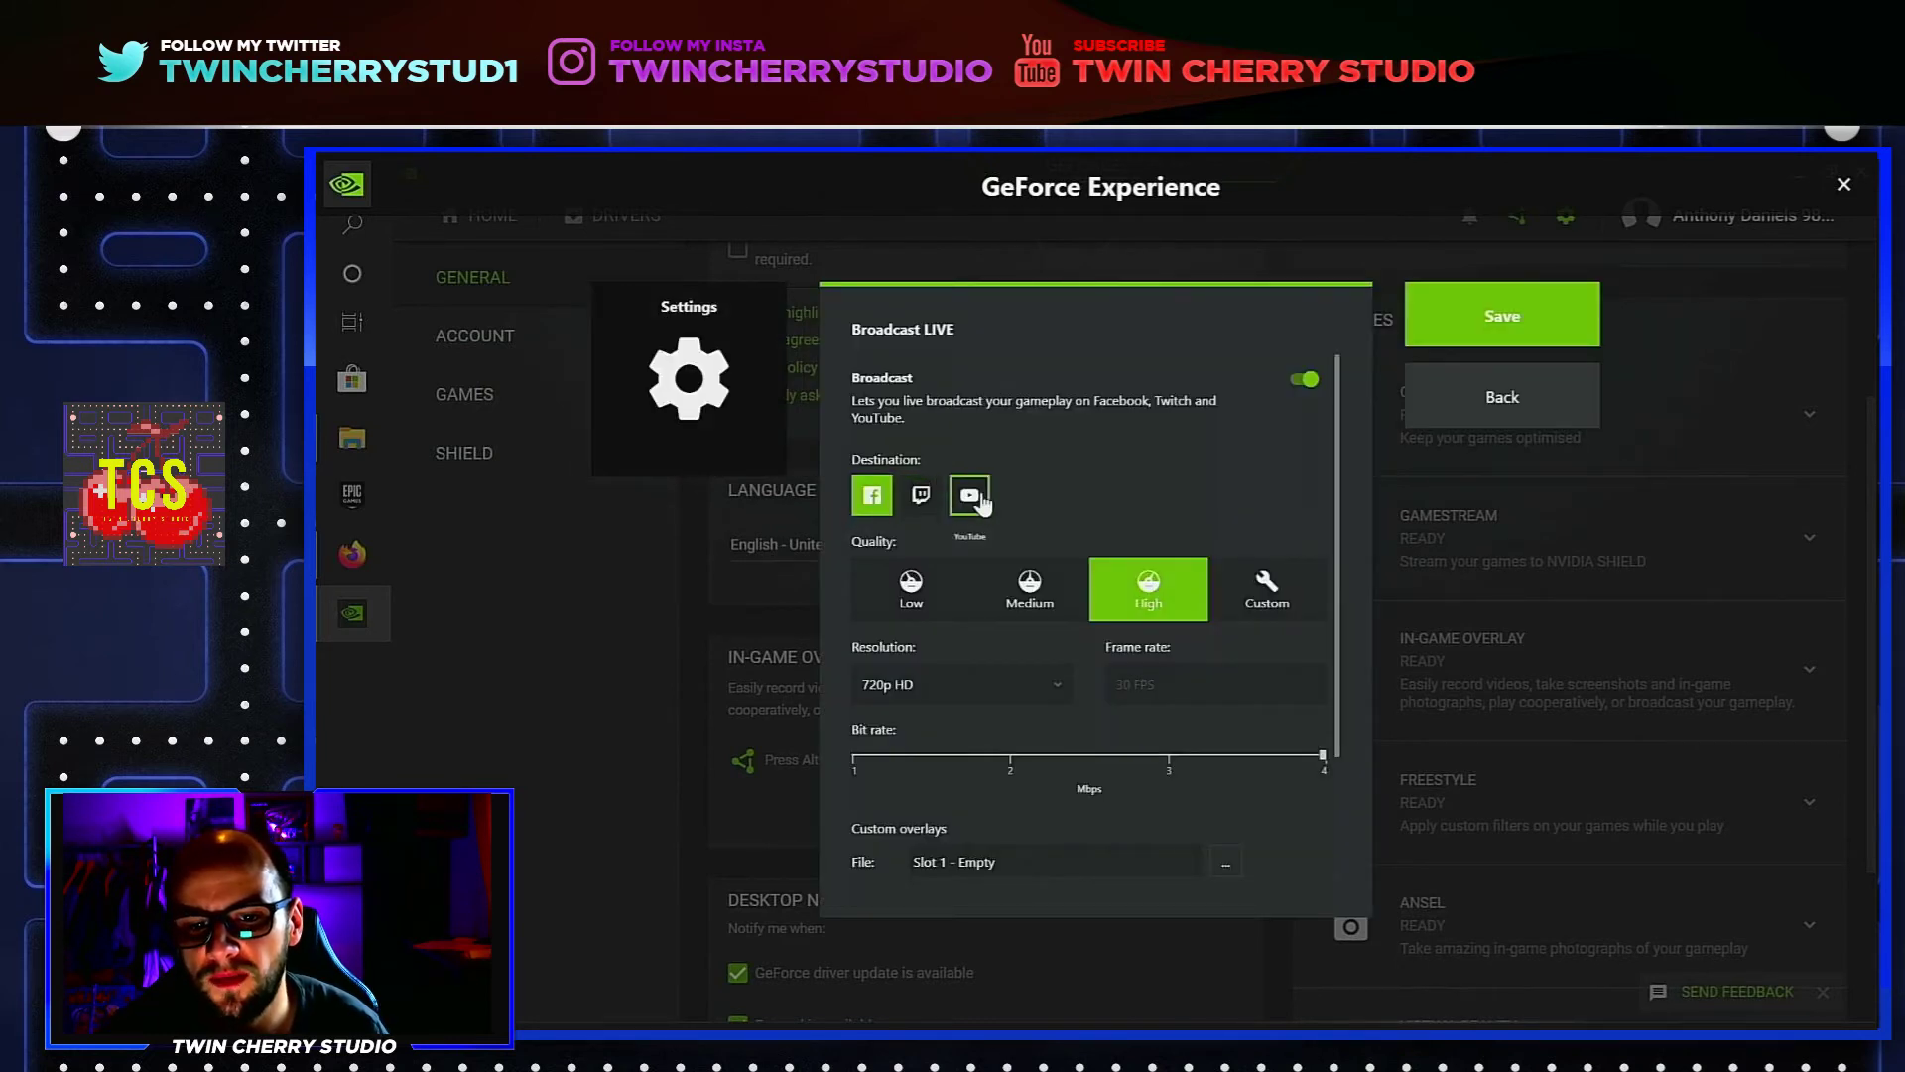
# - Keep 720p HD broadcast resolution, set the destination to YouTube, and save the broadcast settings
pyautogui.scroll(-3, 1008, 488)
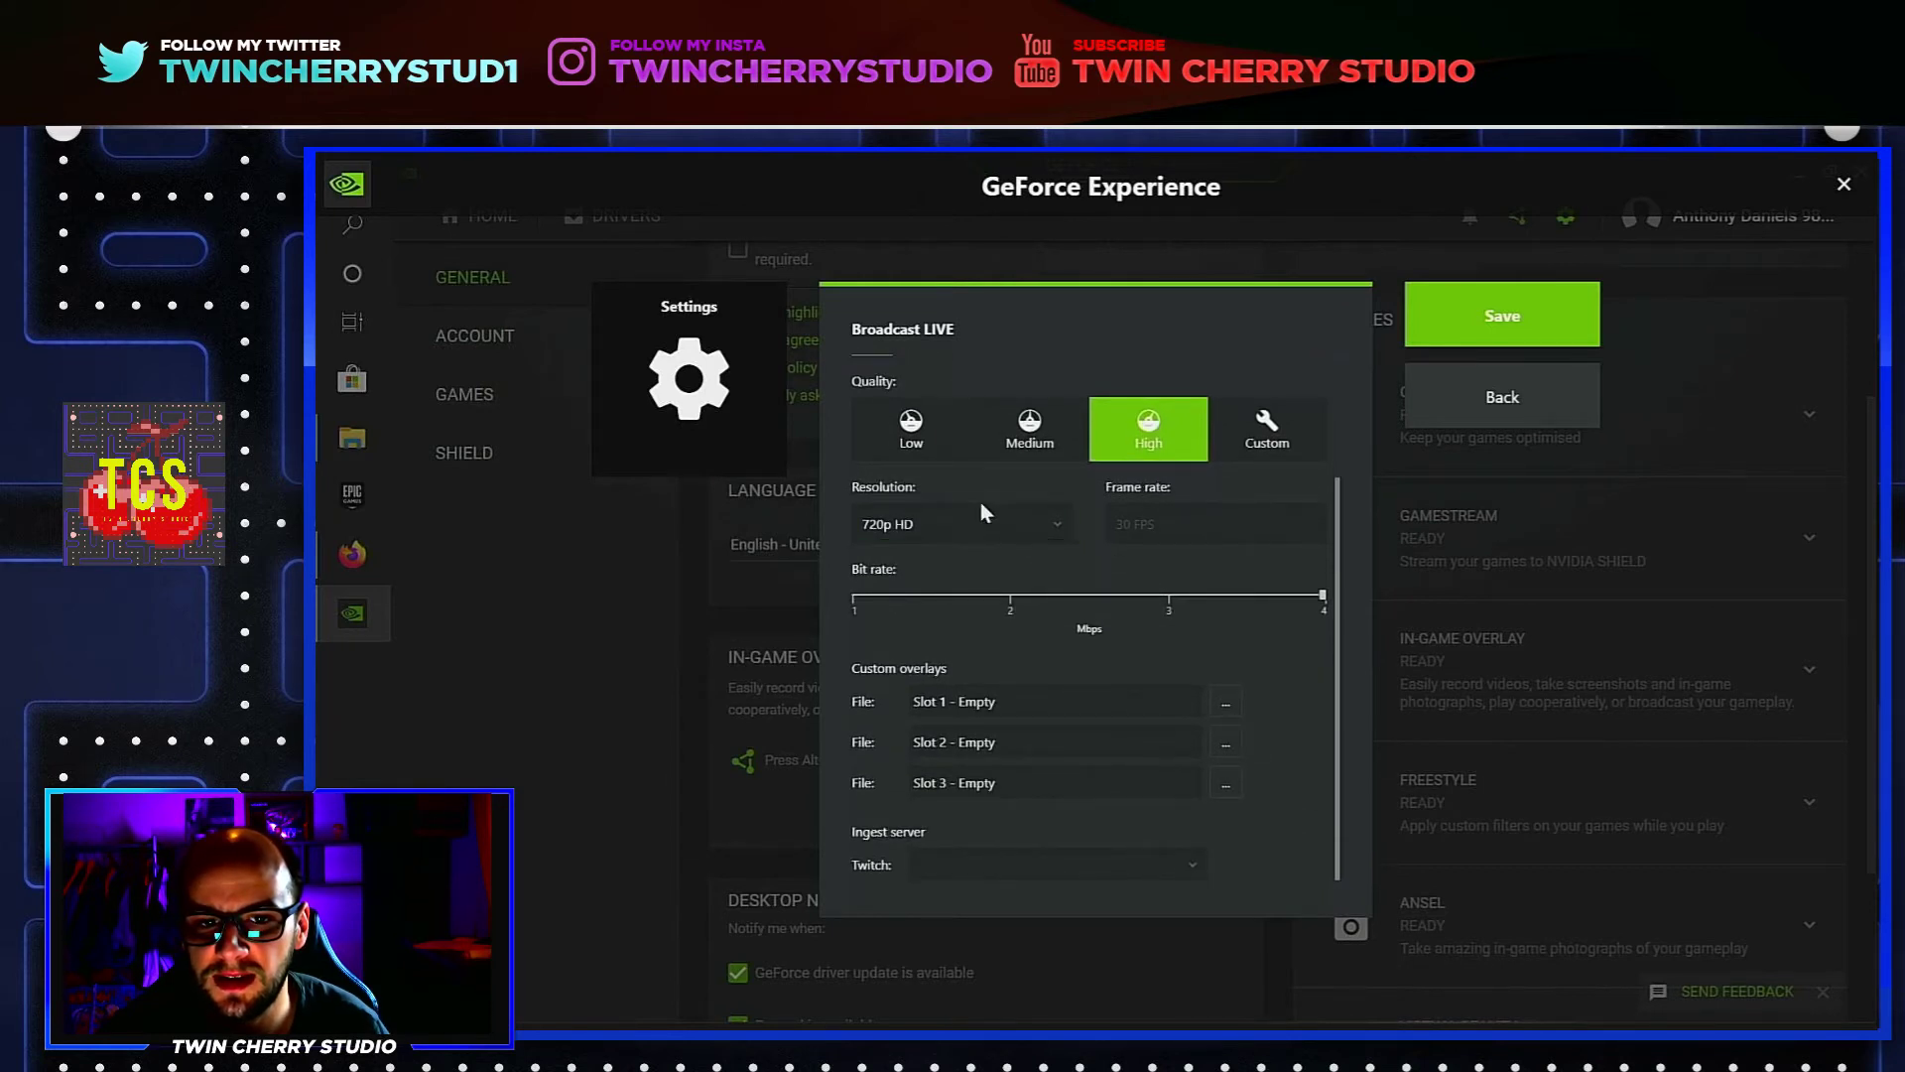
pyautogui.click(1047, 524)
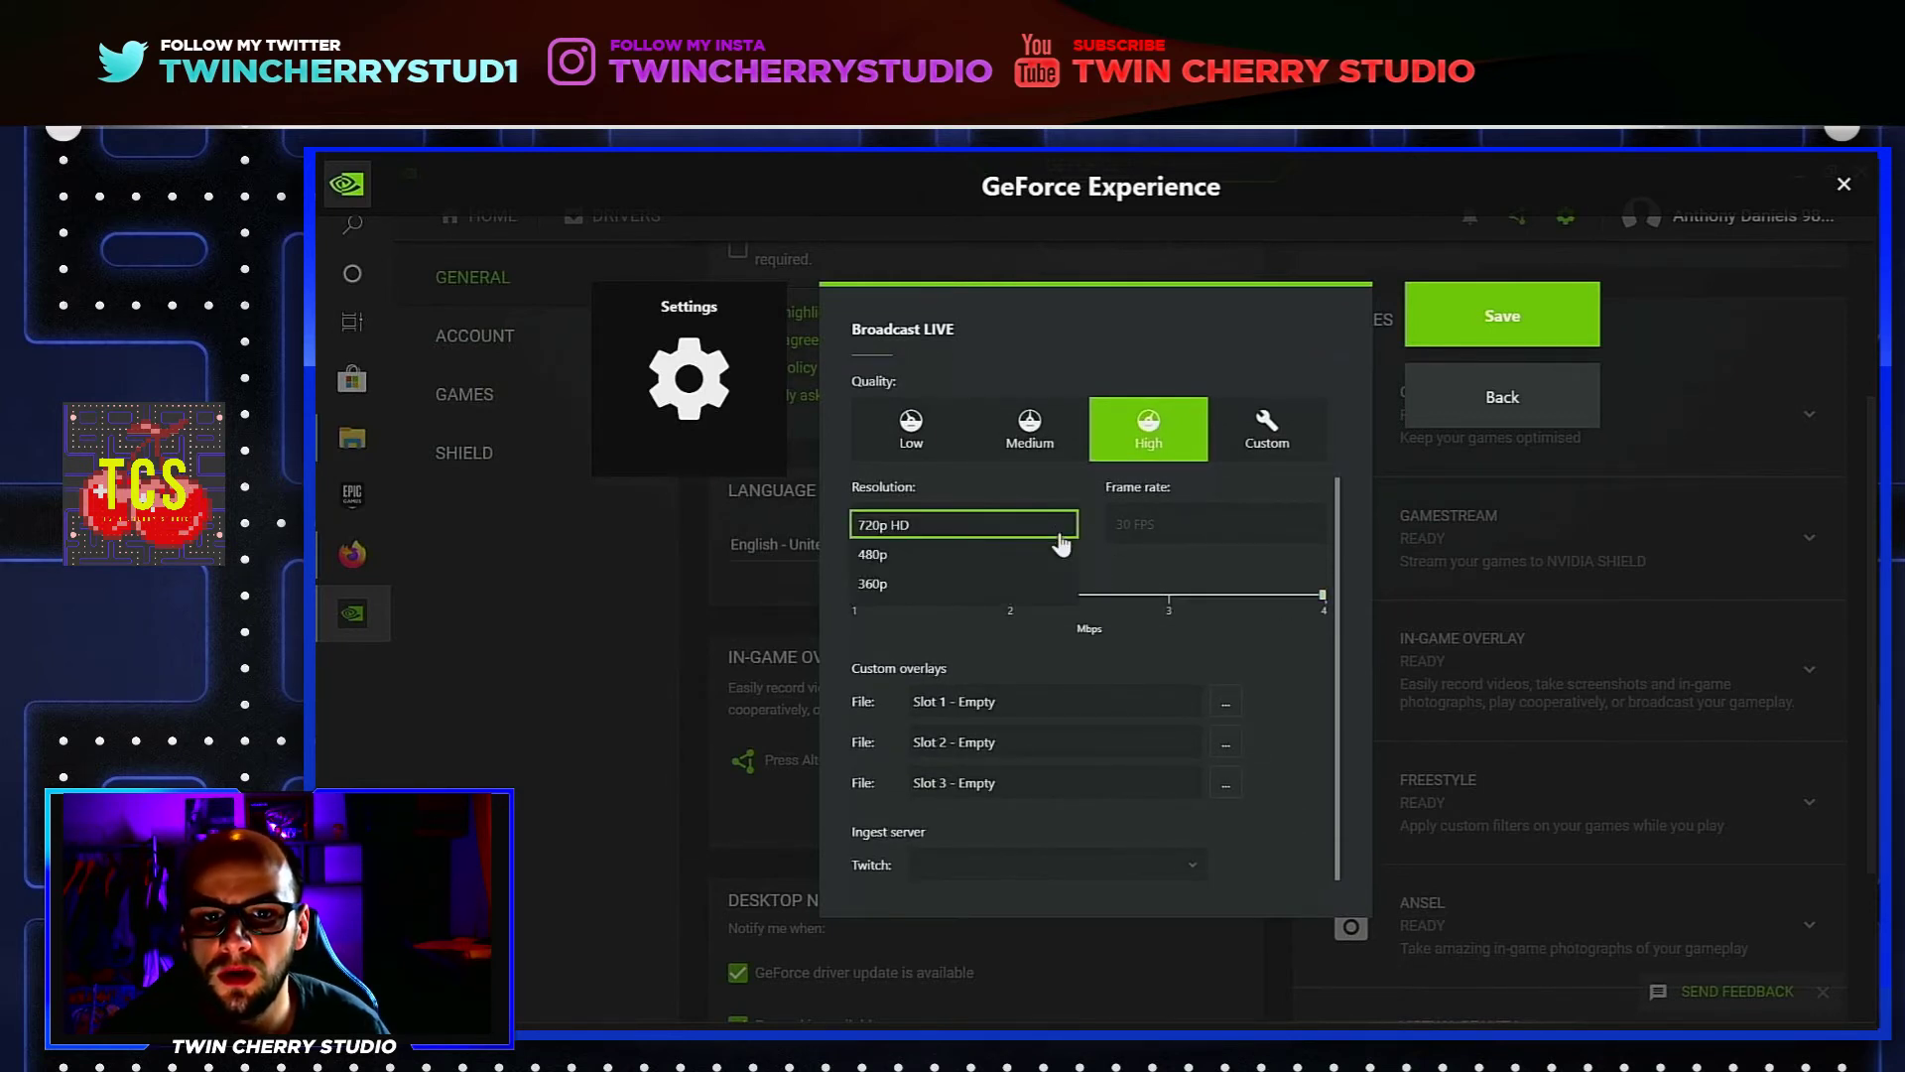
pyautogui.click(989, 516)
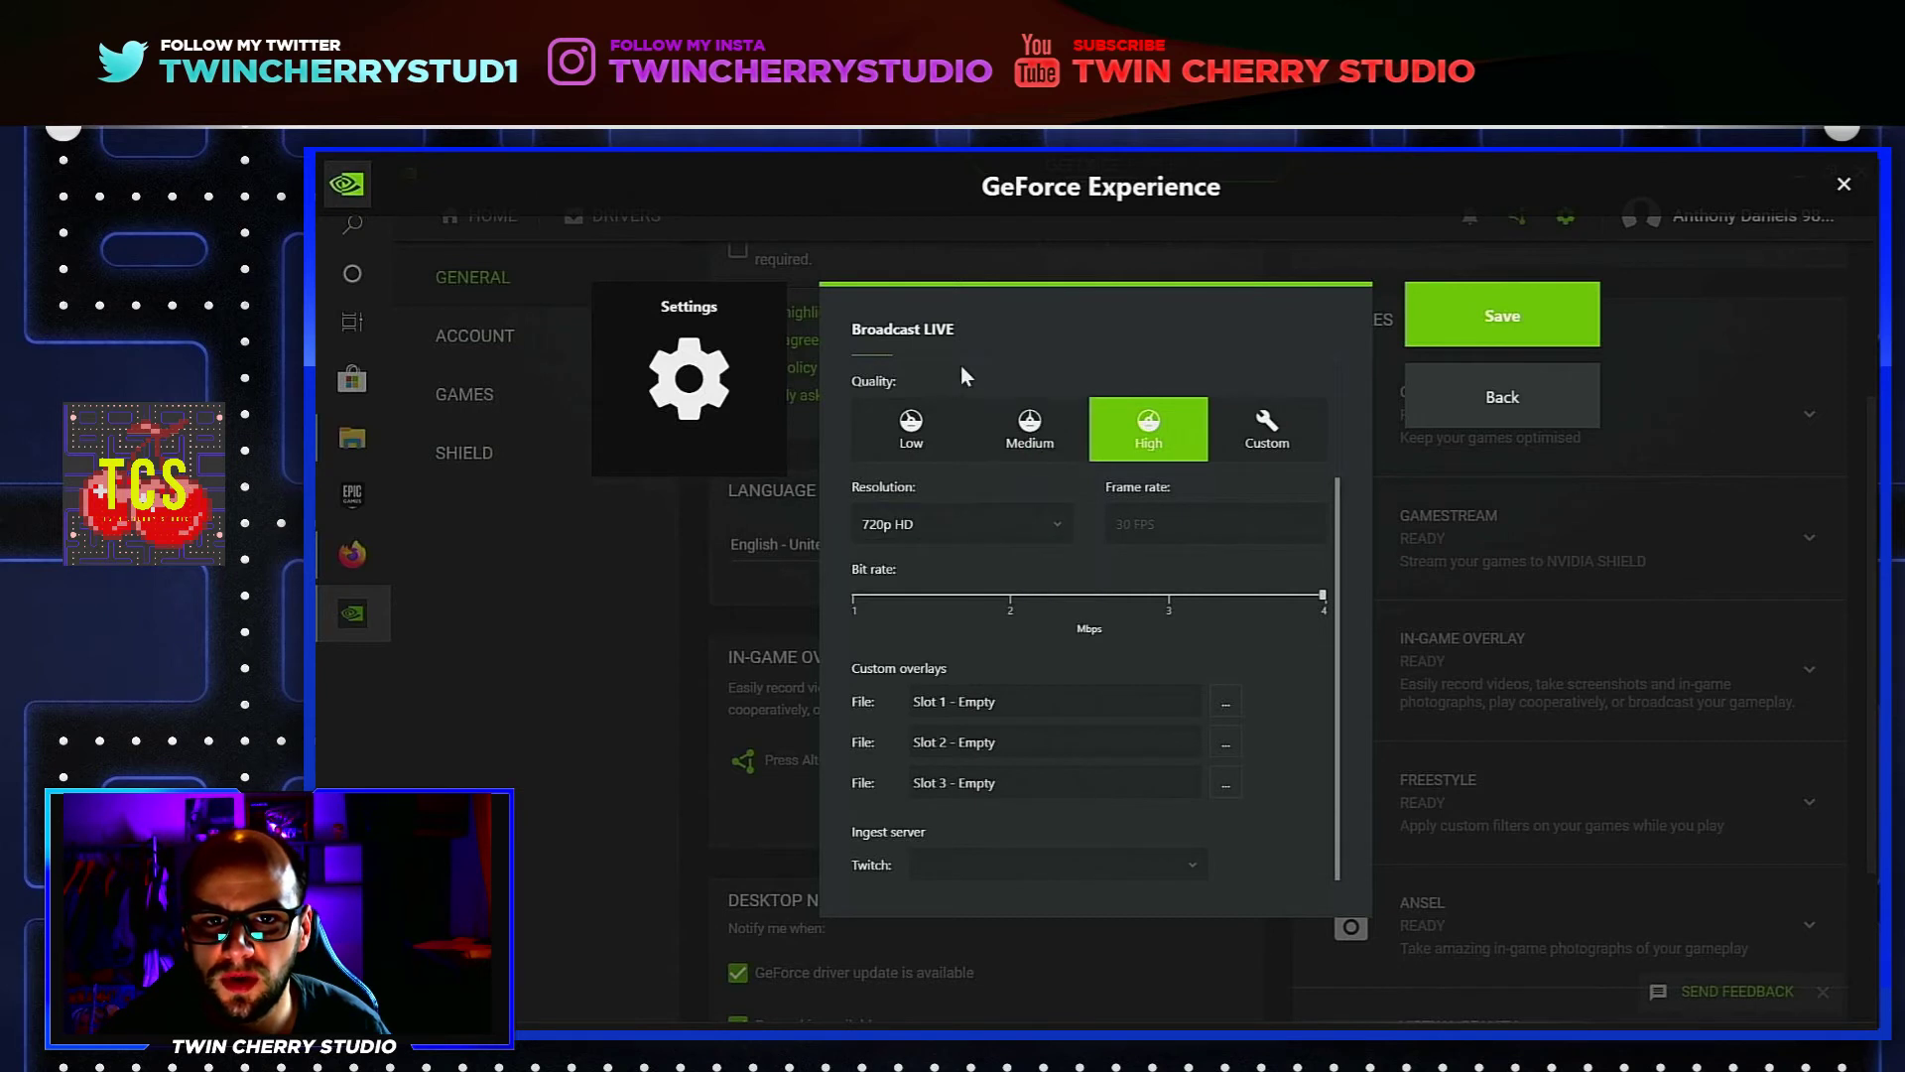
pyautogui.scroll(3, 960, 374)
pyautogui.click(921, 497)
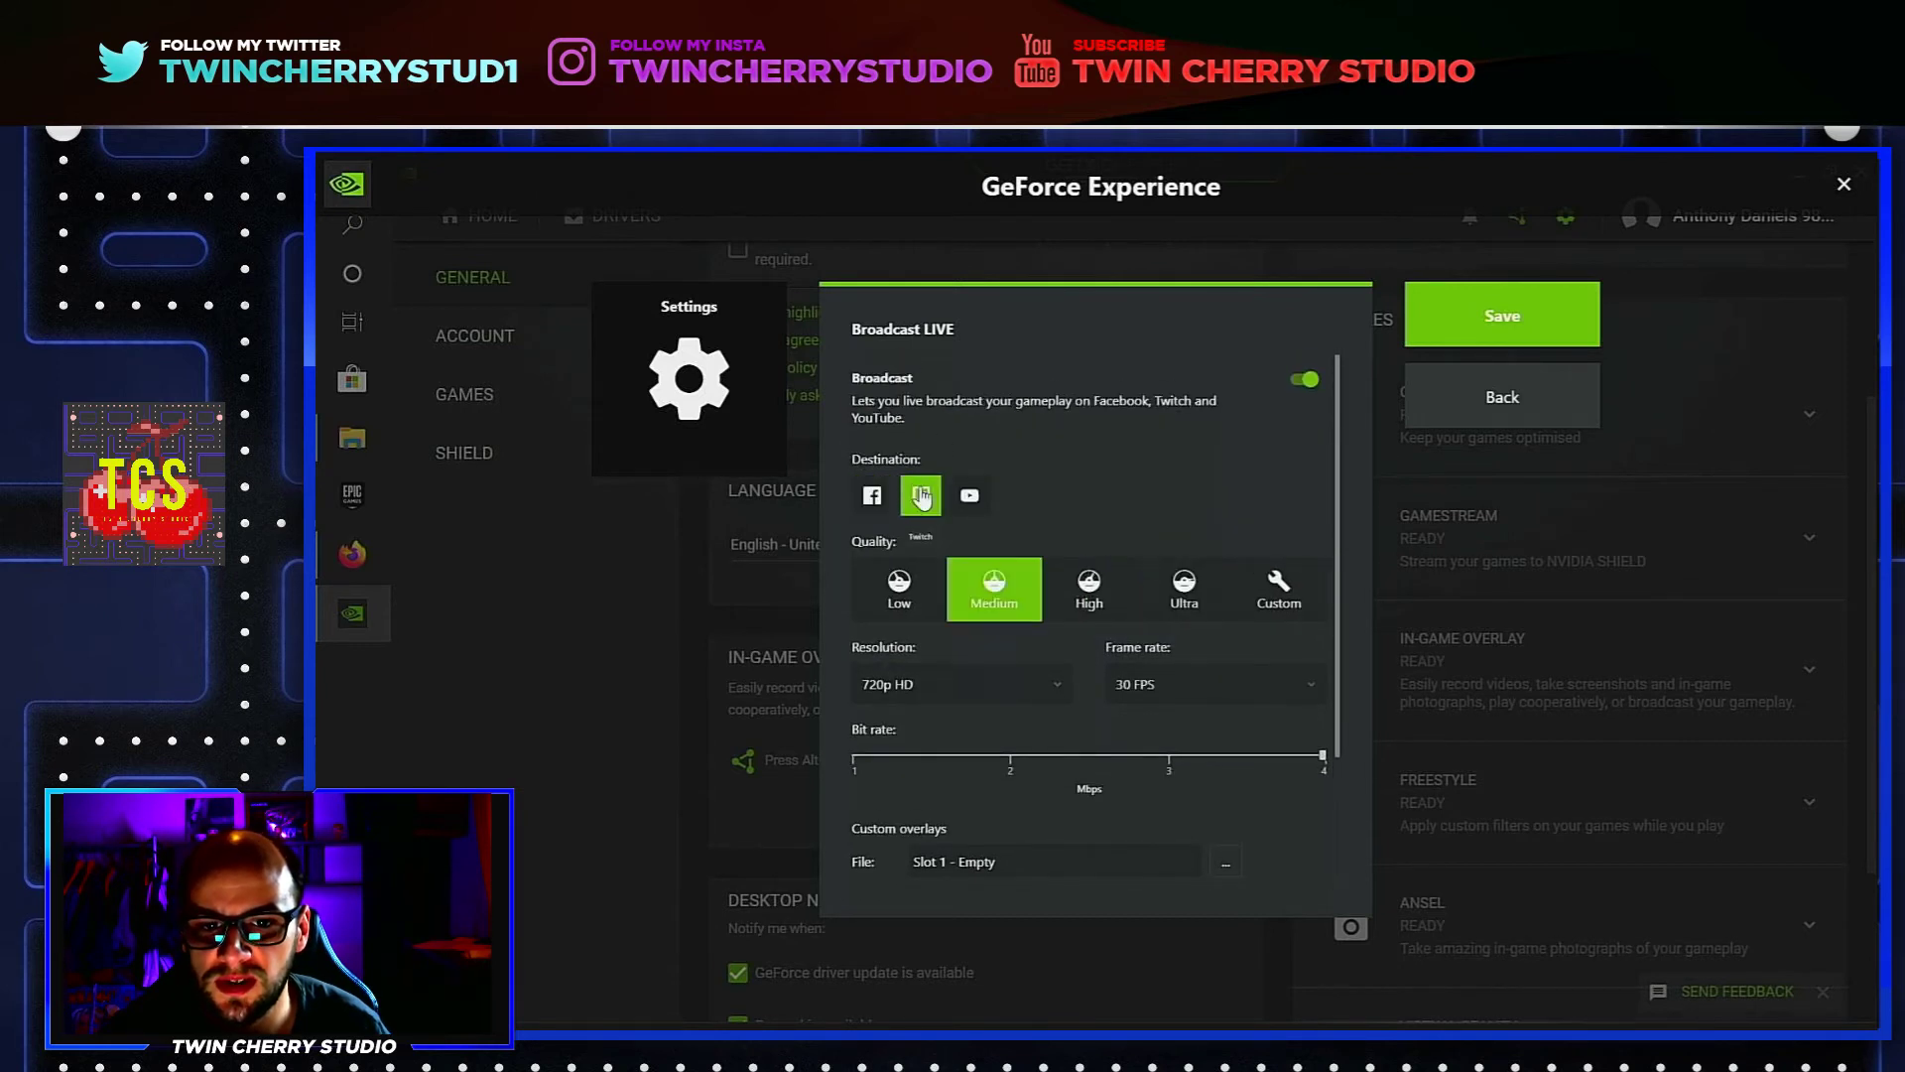
pyautogui.click(977, 685)
pyautogui.click(981, 496)
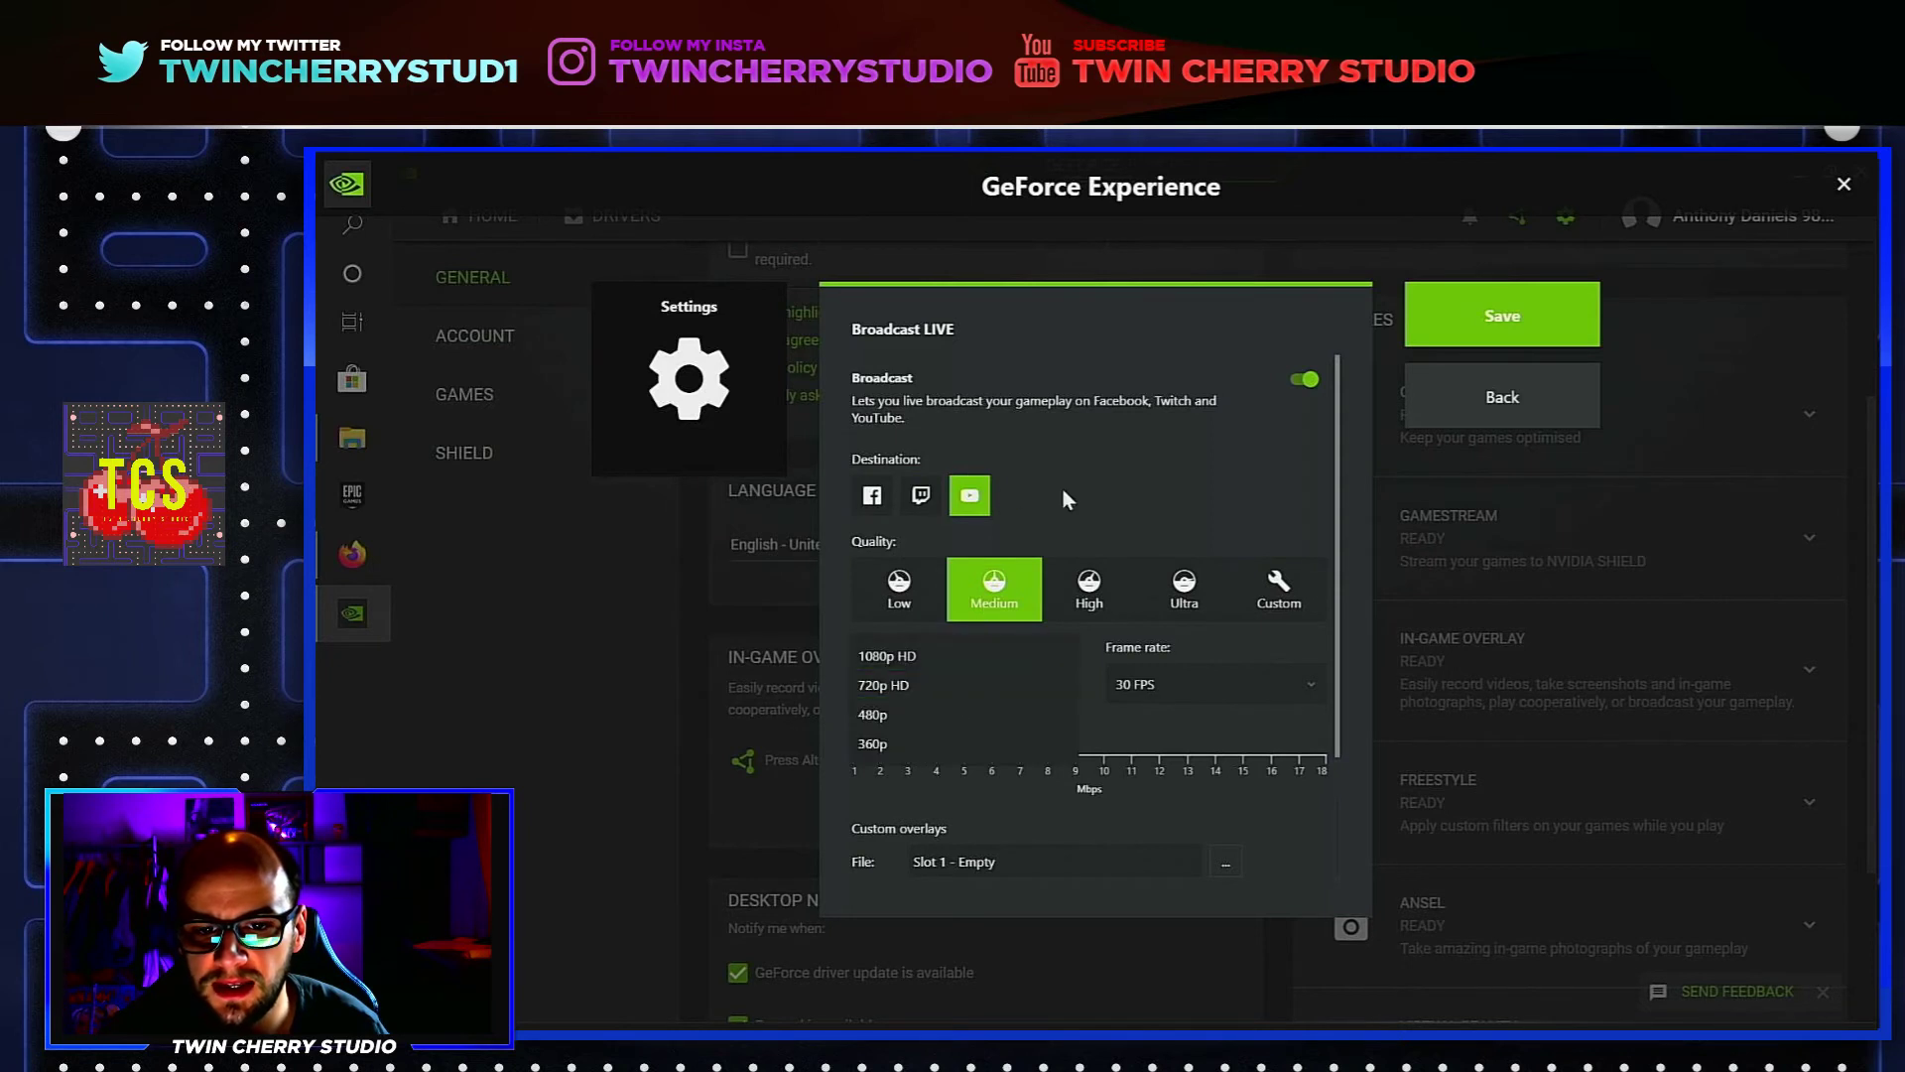
pyautogui.click(1429, 397)
# - Open the Privacy control settings, where Desktop capture is switched on
pyautogui.scroll(-3, 987, 457)
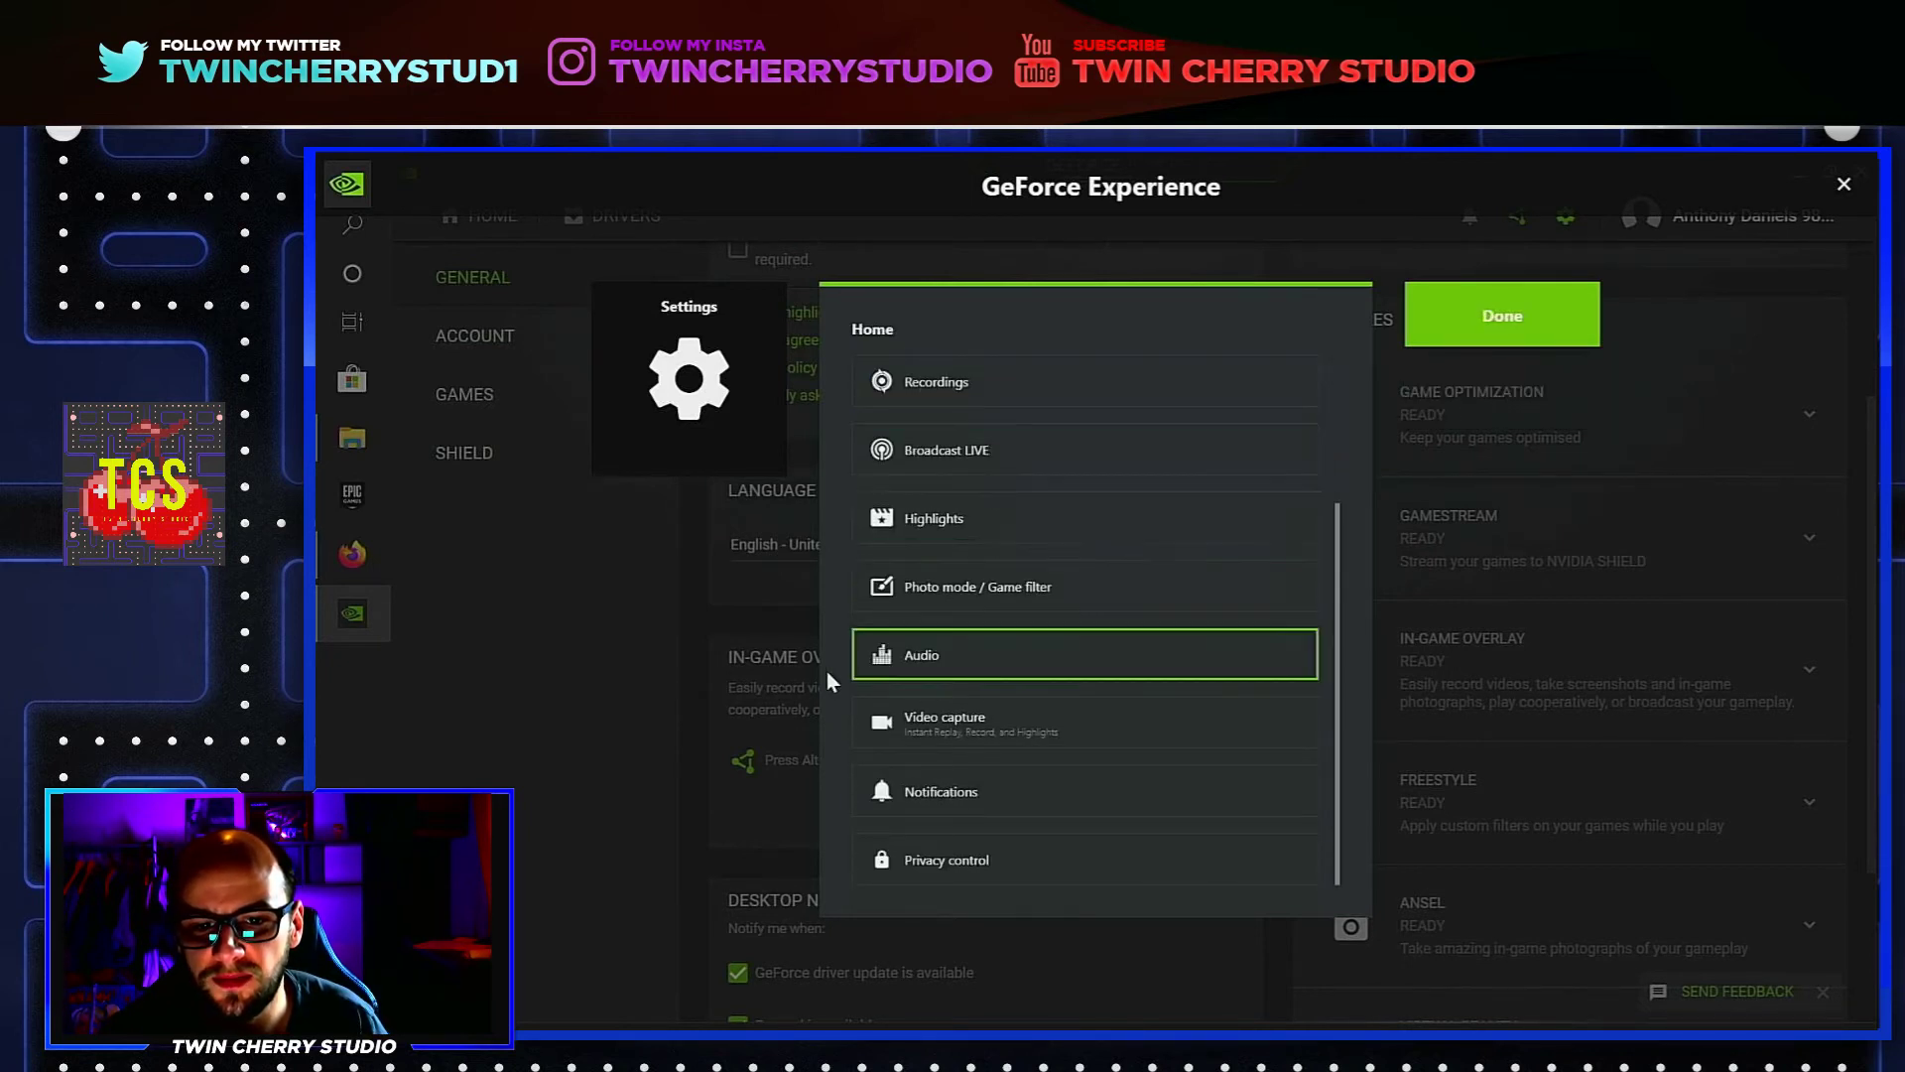
pyautogui.scroll(3, 1183, 428)
pyautogui.scroll(-2, 1048, 544)
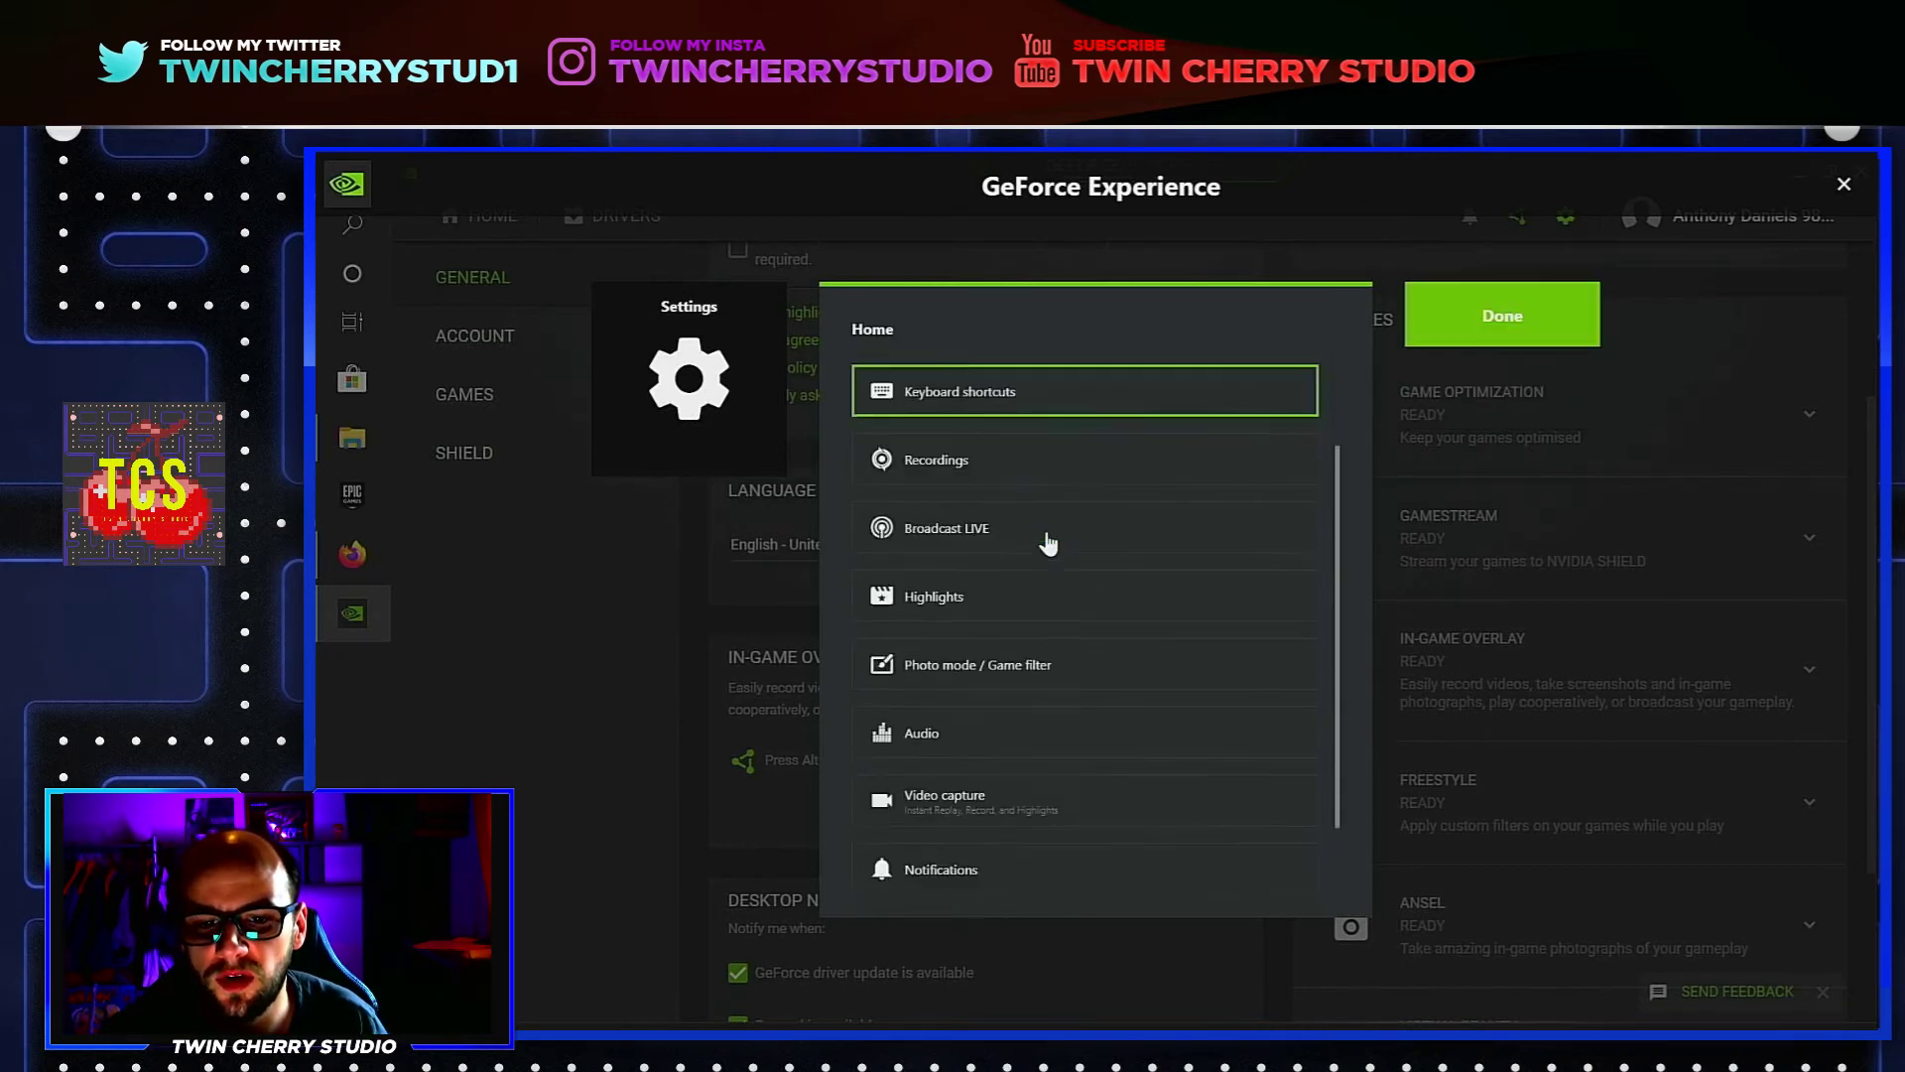
pyautogui.scroll(-1, 1042, 566)
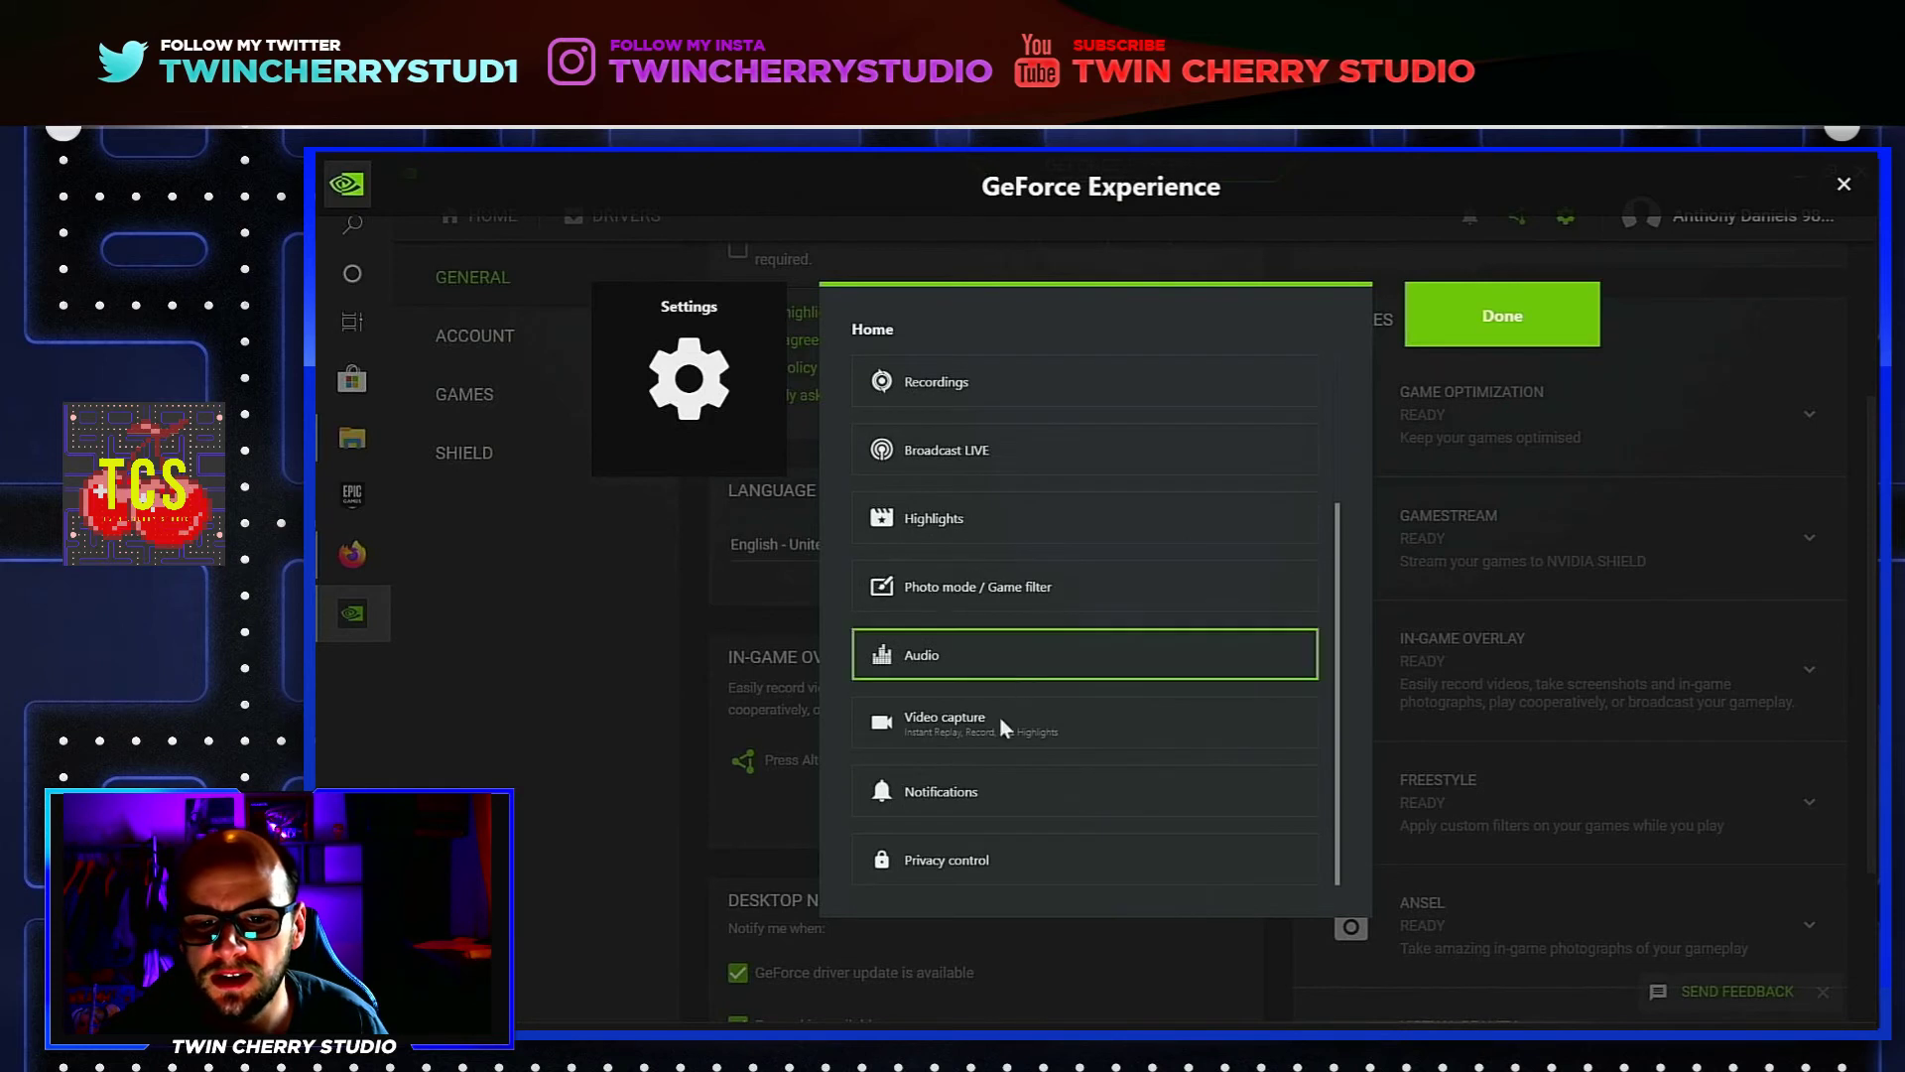
pyautogui.click(1063, 874)
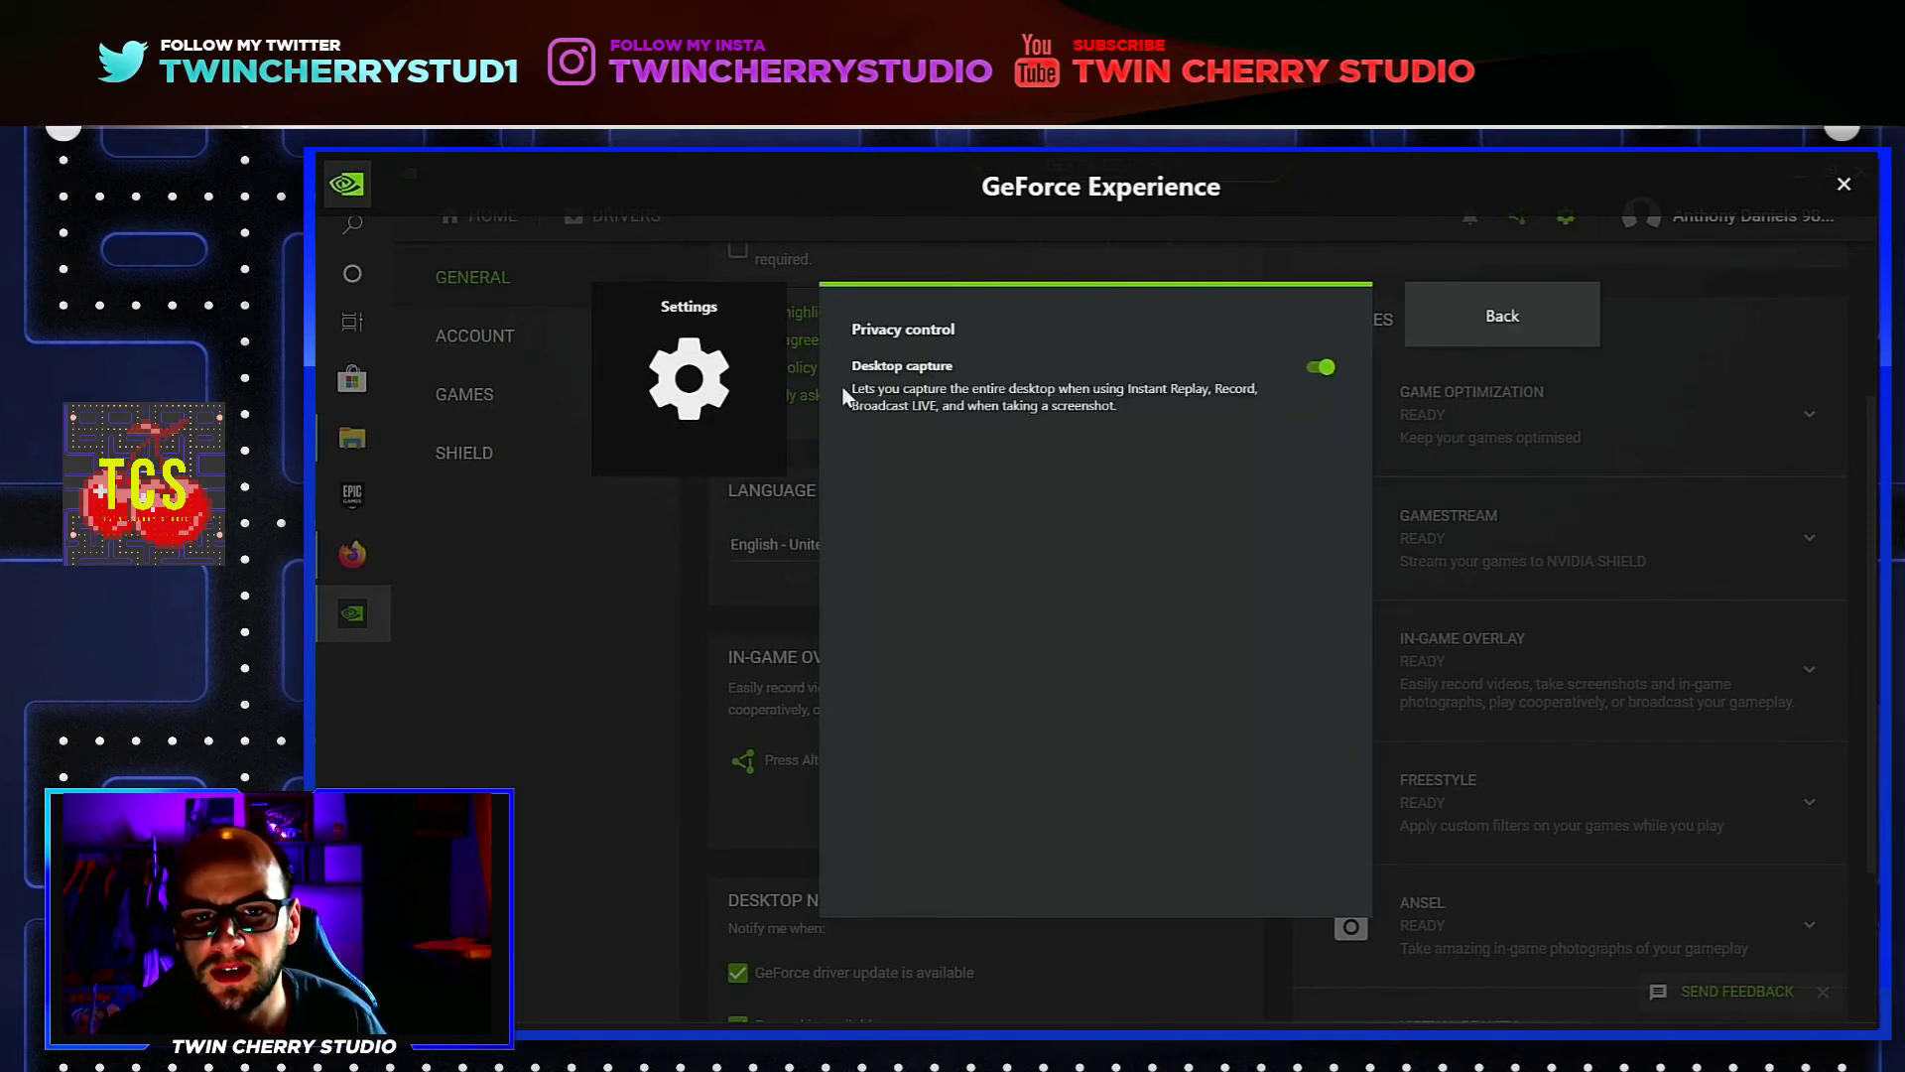